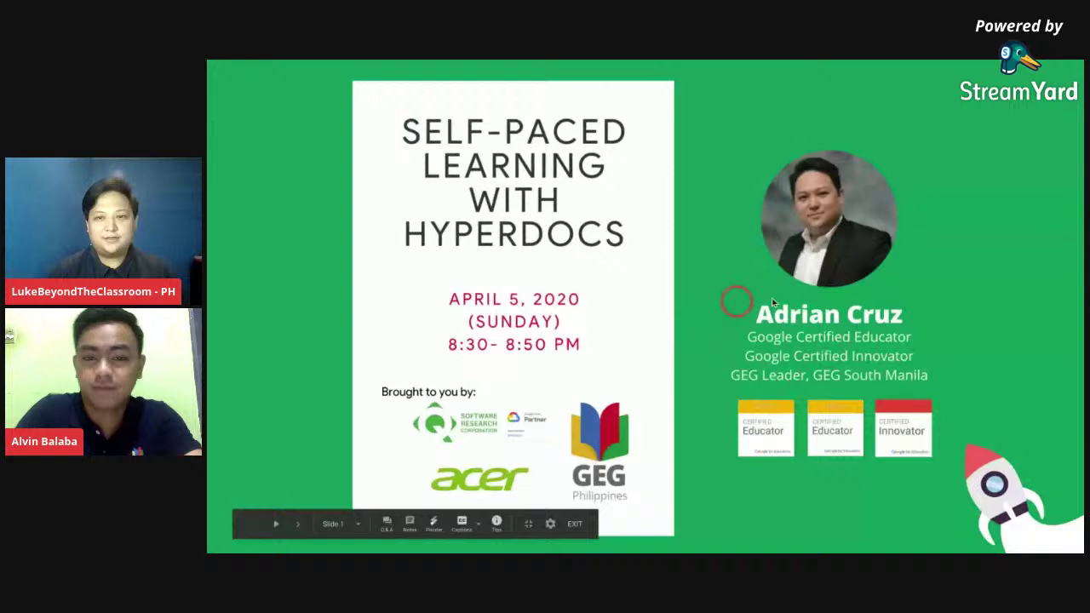
# - Advance the presentation from 'What is a Hyperdoc?' to the 'Packaged learning and visually engaging experience' slide
pyautogui.click(796, 299)
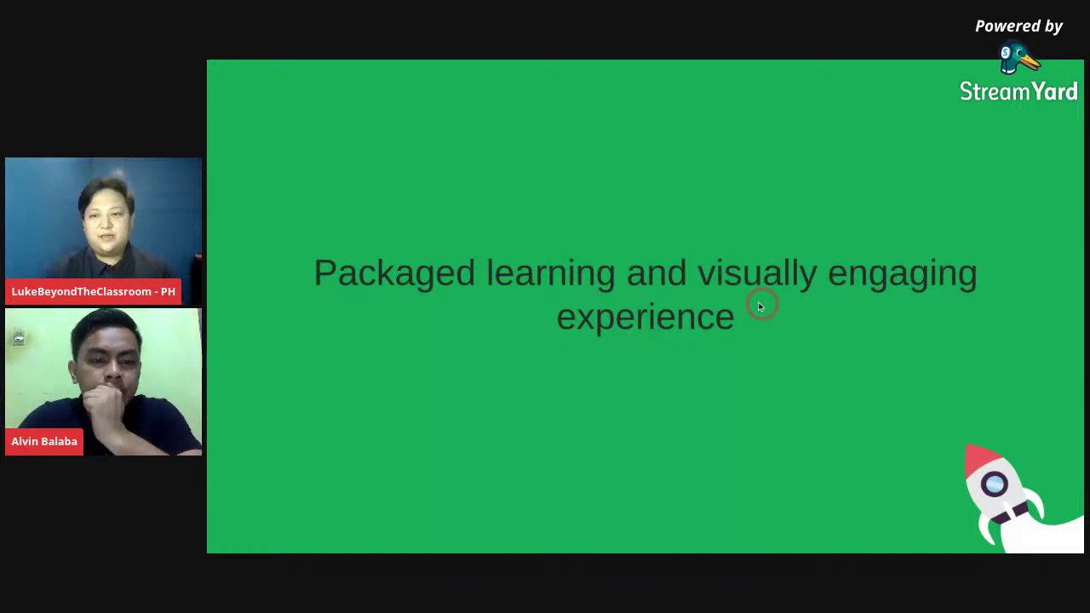
# - Advance one more slide, then leave full screen and exit the slideshow to the editor
pyautogui.press('Right')
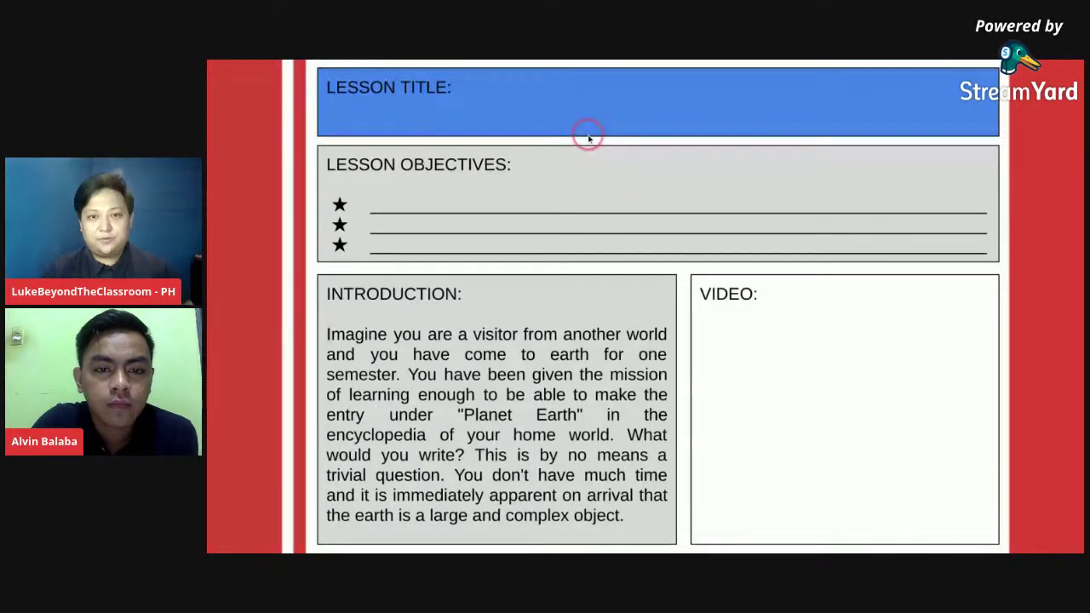
pyautogui.press('F11')
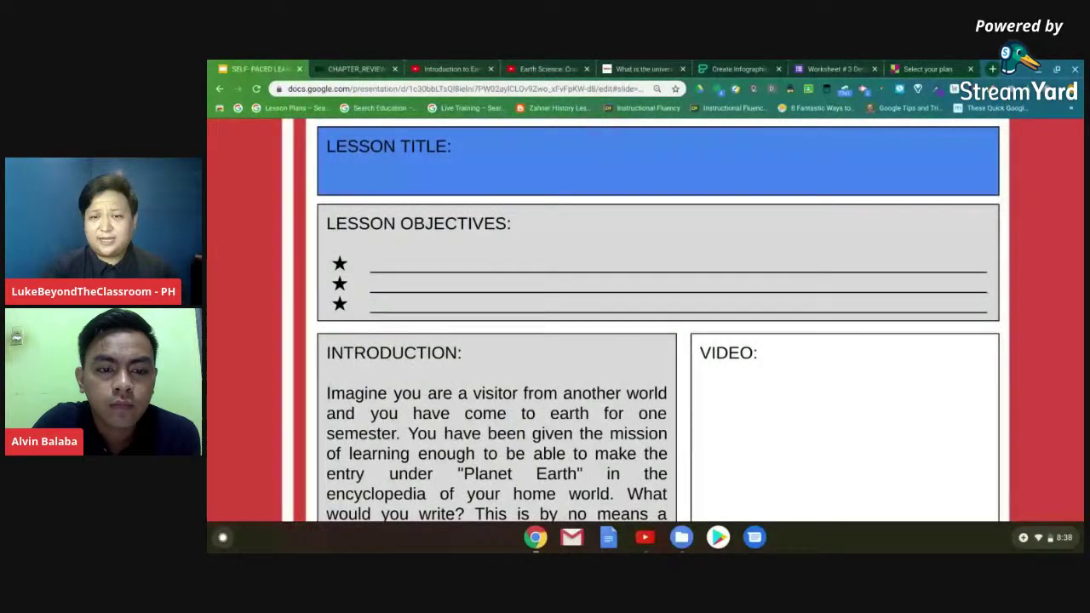
pyautogui.press('Escape')
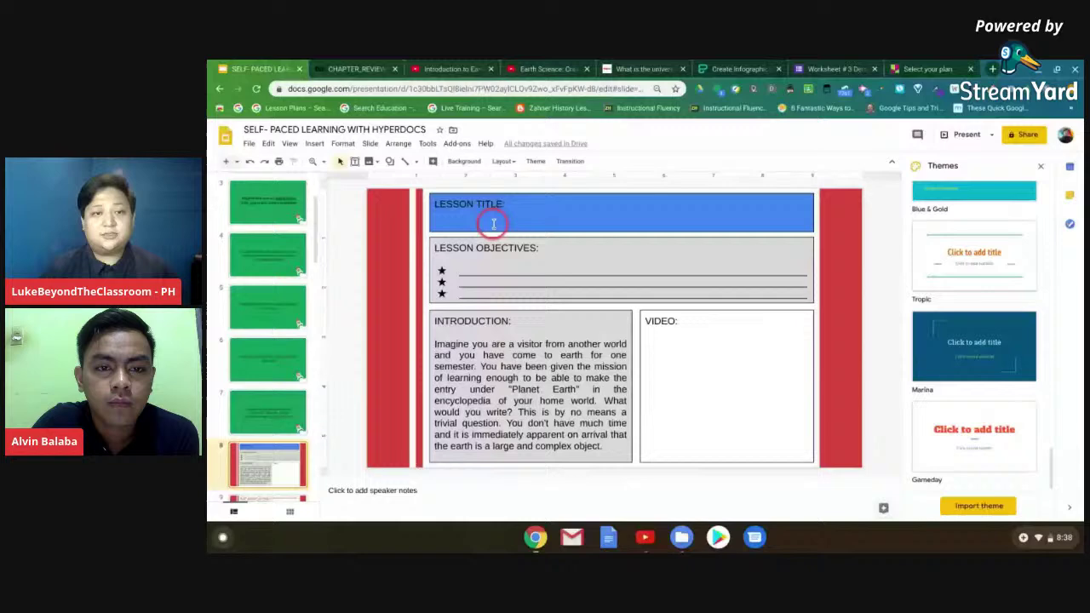
# - Enter 'Introduction to Earth and Life Science' as slide 8's lesson title
pyautogui.click(483, 223)
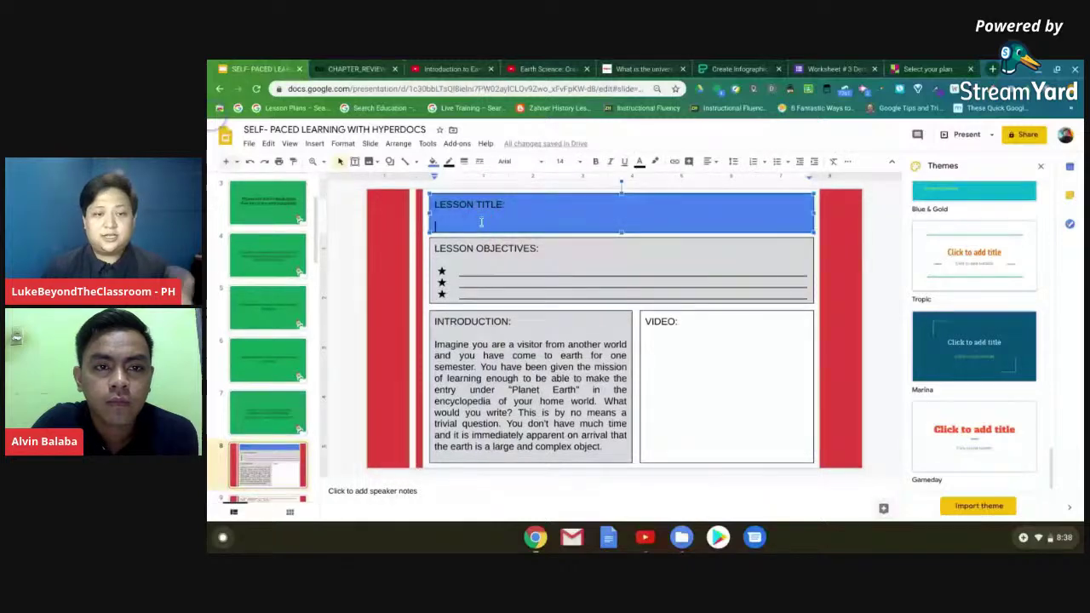
pyautogui.write('Ea')
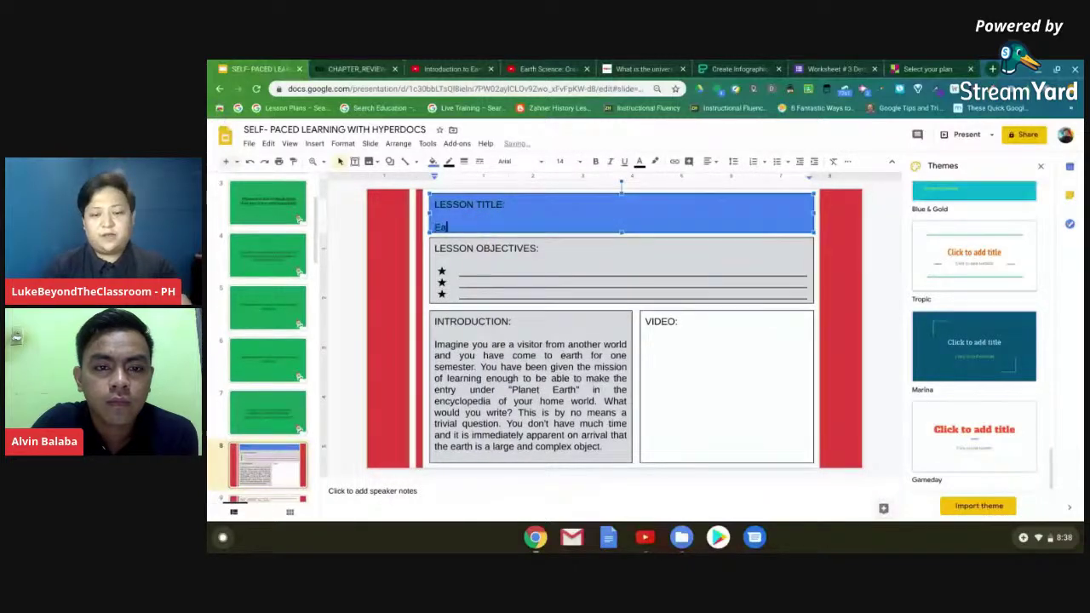
pyautogui.write('rth s')
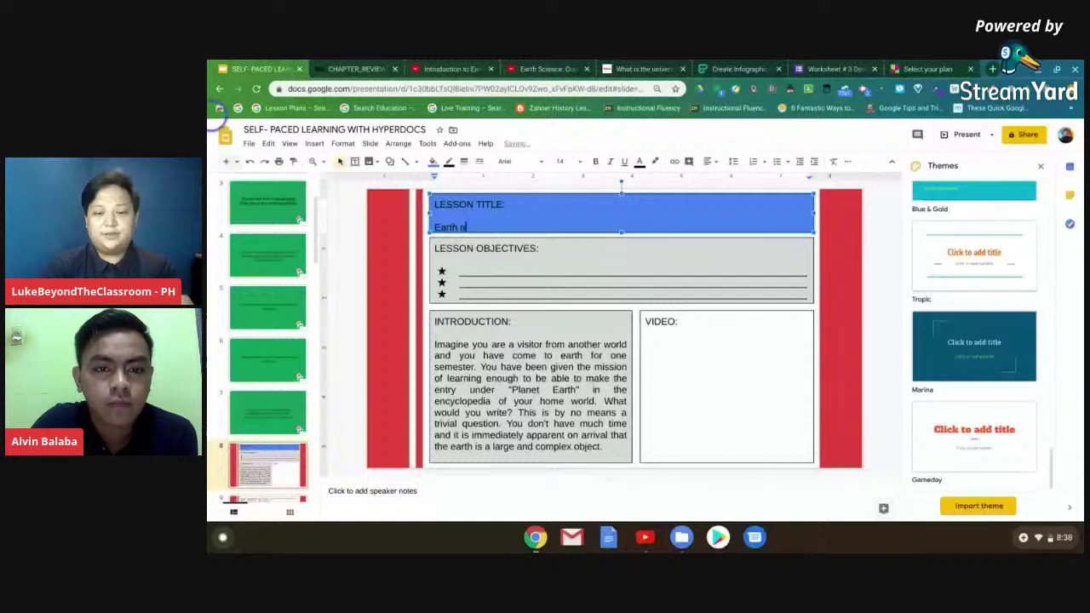
pyautogui.press('BackSpace')
pyautogui.write('and Life S')
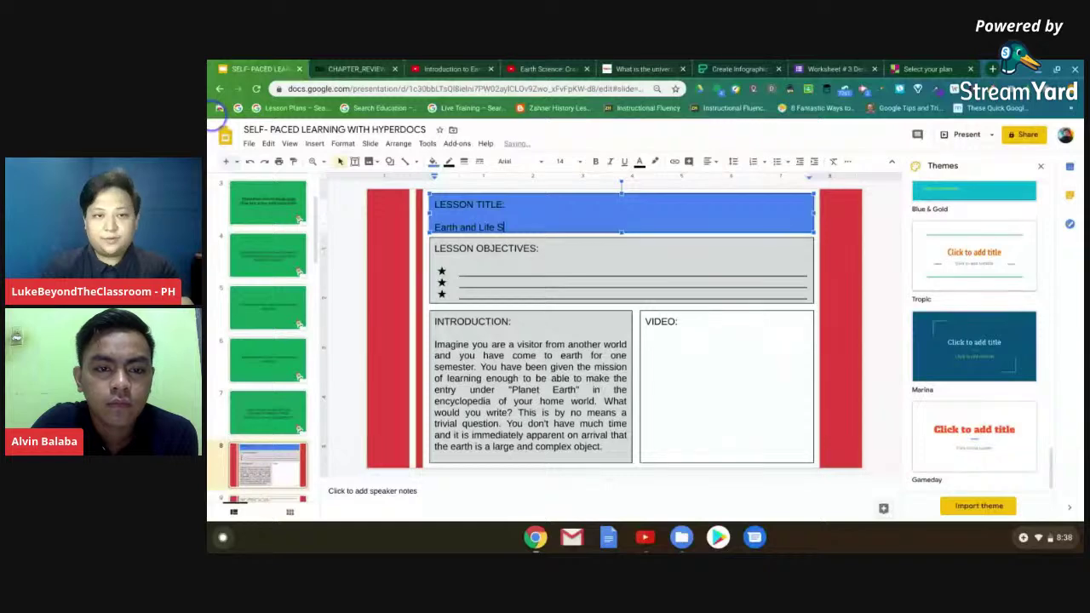
pyautogui.write('cience')
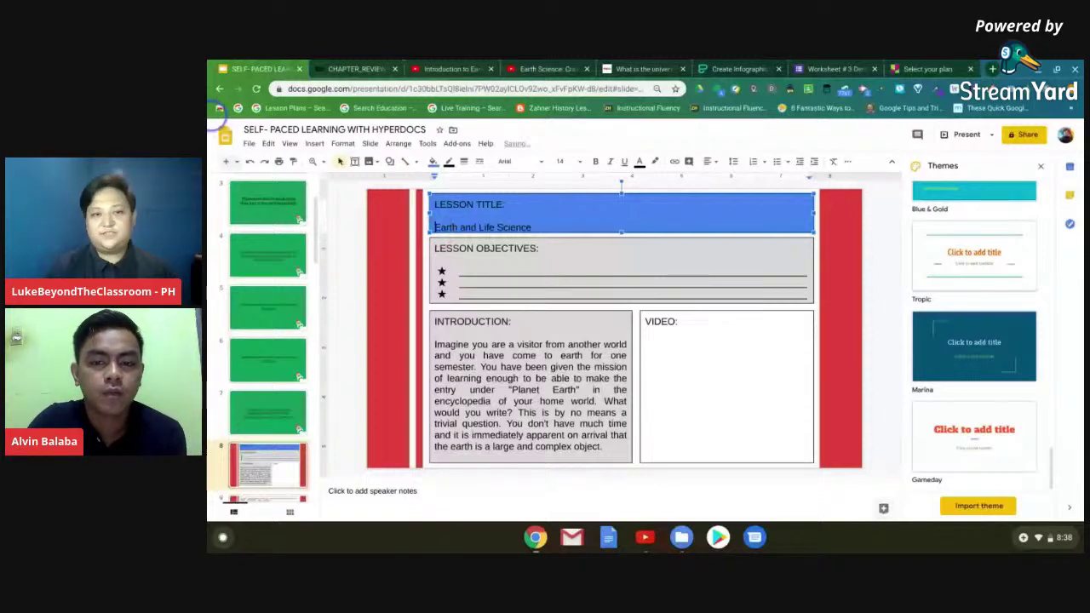
pyautogui.write('Introduction to')
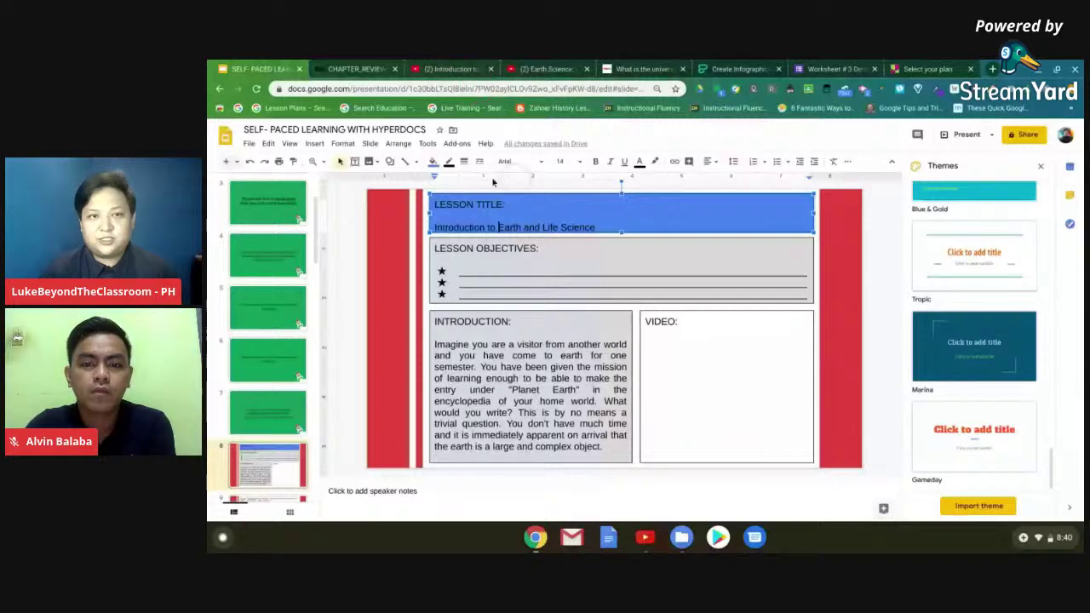
pyautogui.hotkey('ctrl', '3')
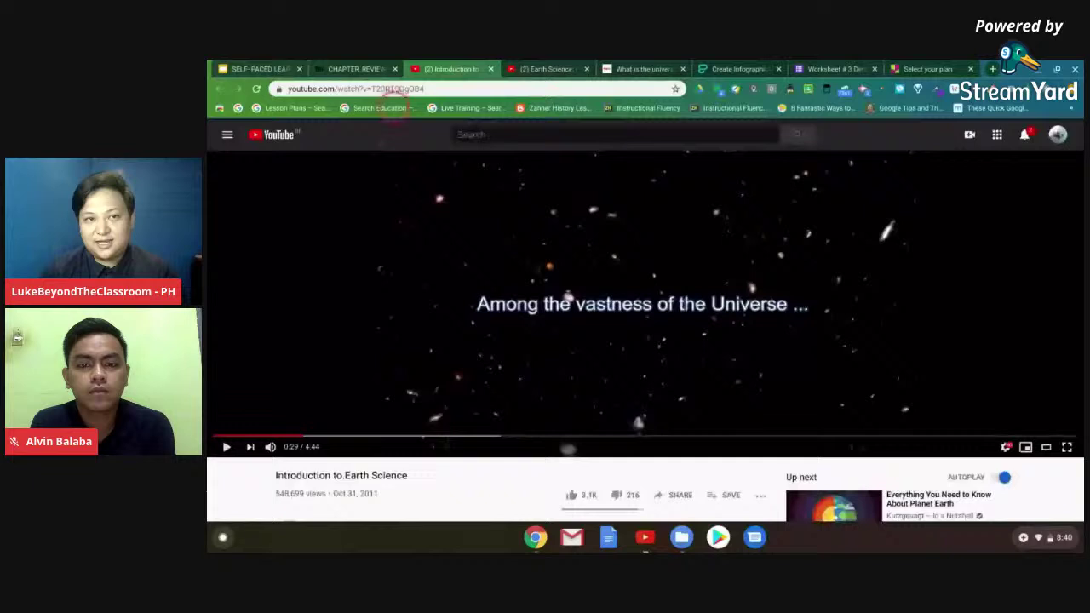
# - Copy the Introduction to Earth Science video's web address from the YouTube address bar
pyautogui.rightClick(394, 90)
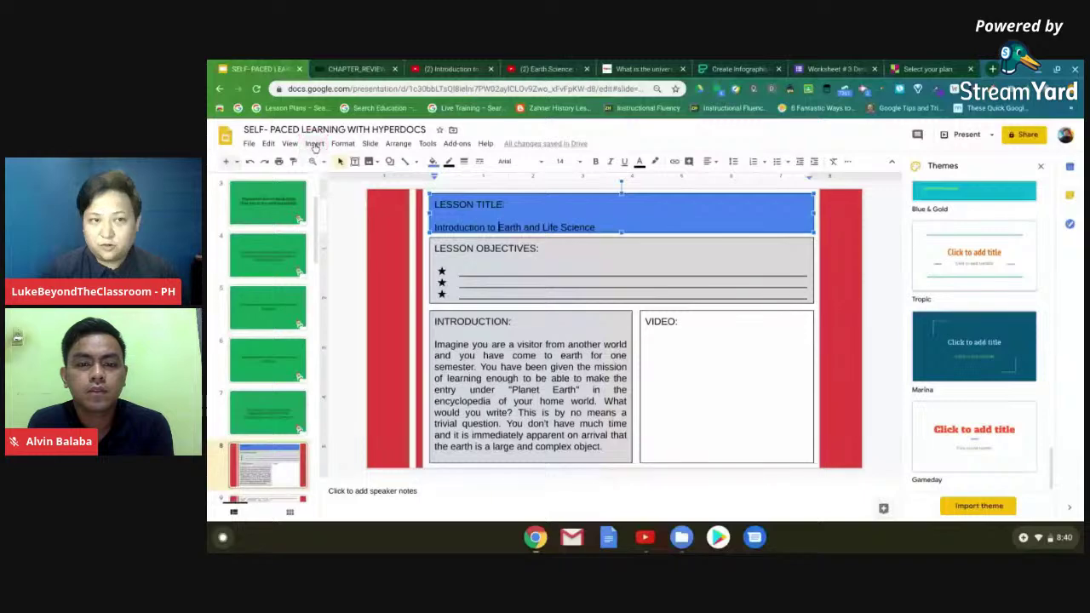
# - Insert the Introduction to Earth Science YouTube video onto slide 8 using its pasted URL
pyautogui.click(314, 143)
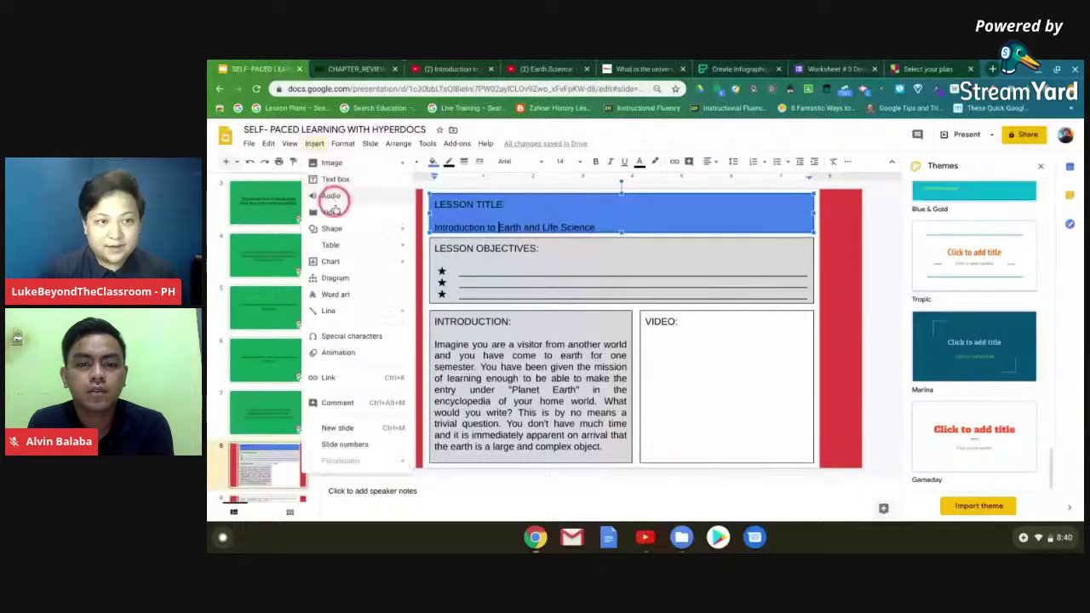
pyautogui.moveTo(333, 230)
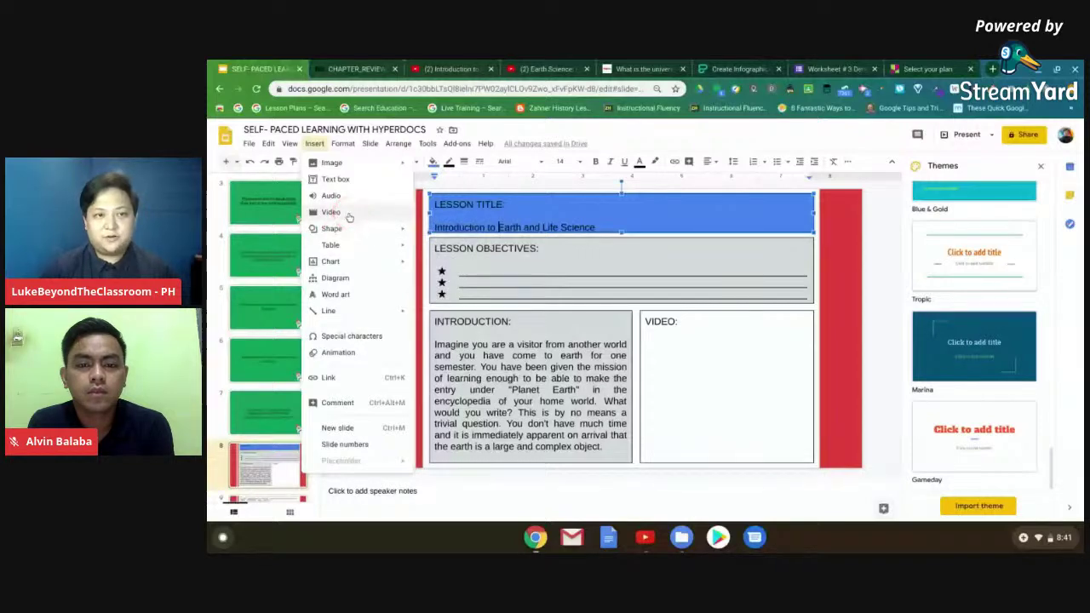
pyautogui.click(348, 215)
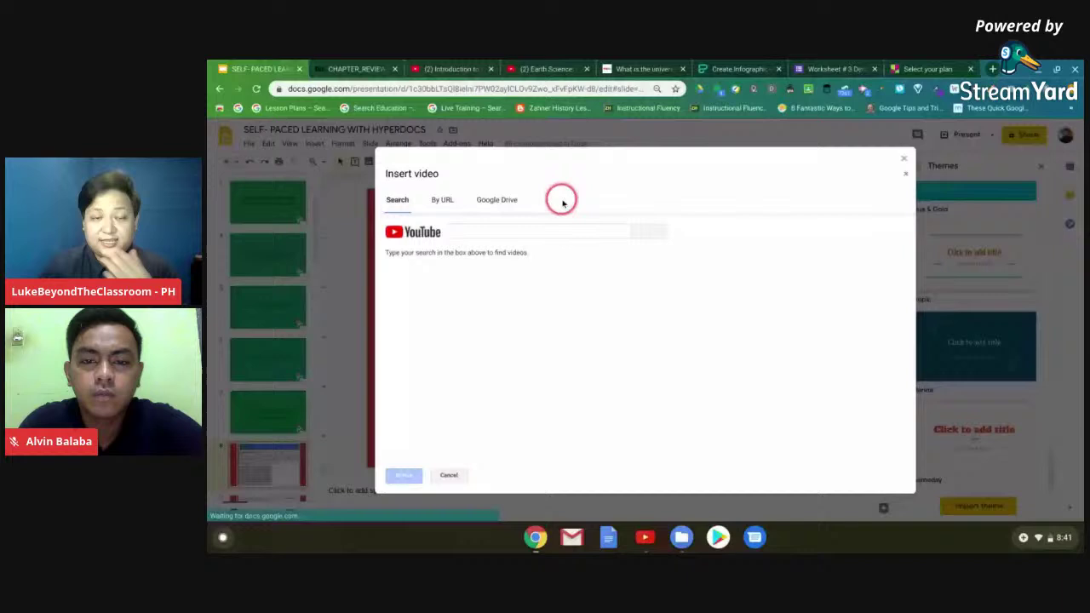
pyautogui.click(533, 233)
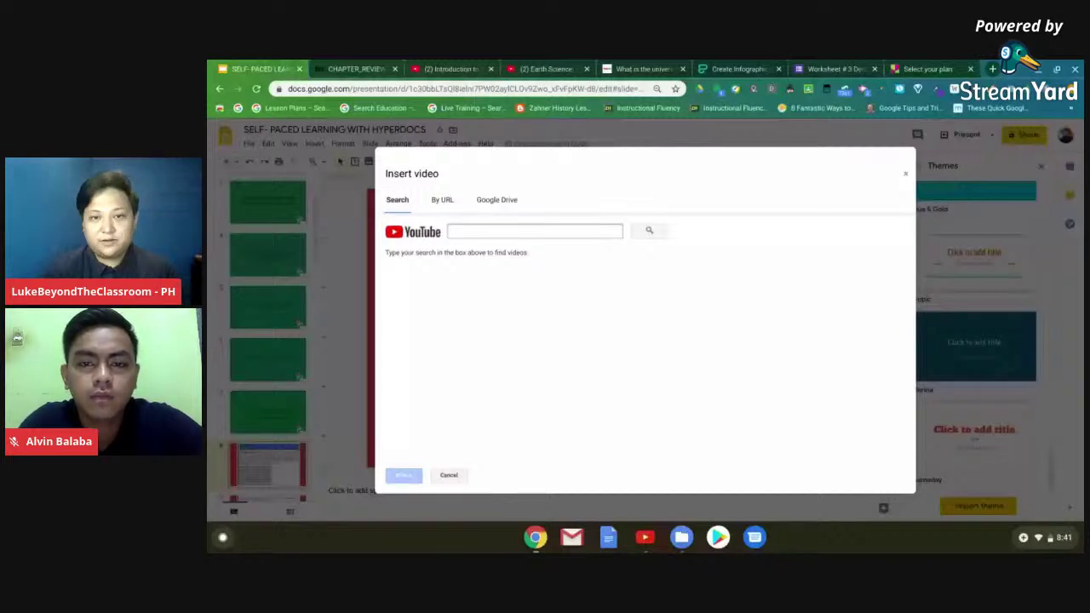
pyautogui.hotkey('ctrl', 'v')
pyautogui.click(647, 231)
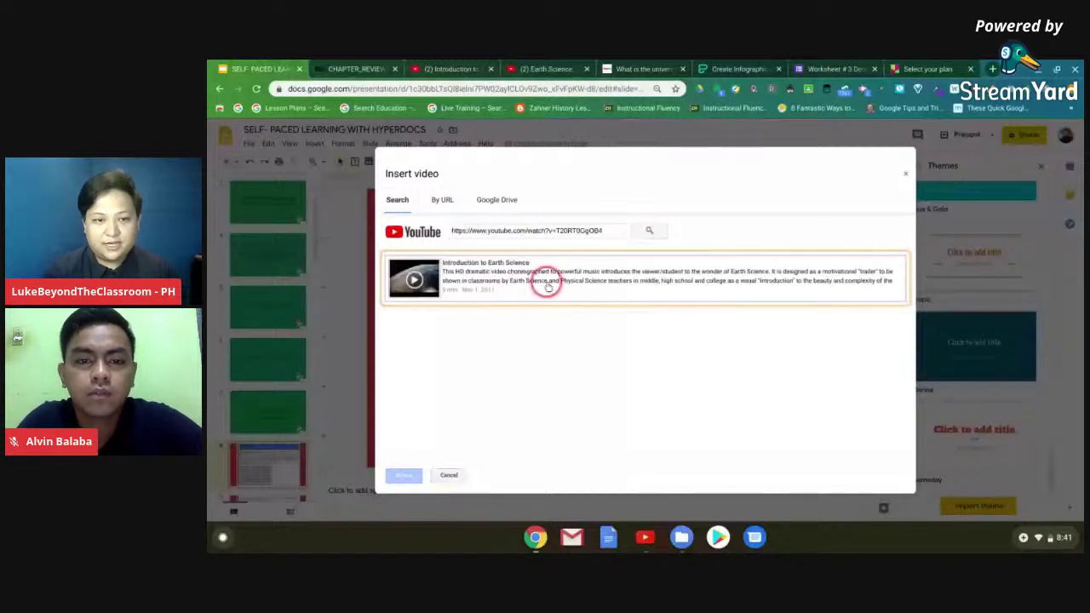
pyautogui.click(405, 475)
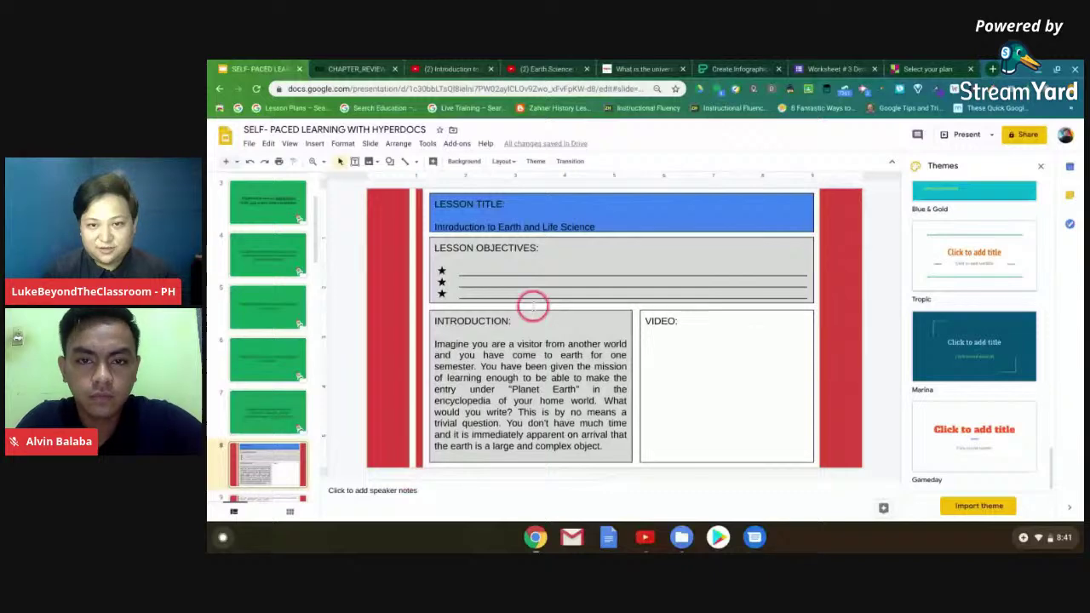
pyautogui.moveTo(588, 310); pyautogui.dragTo(693, 357)
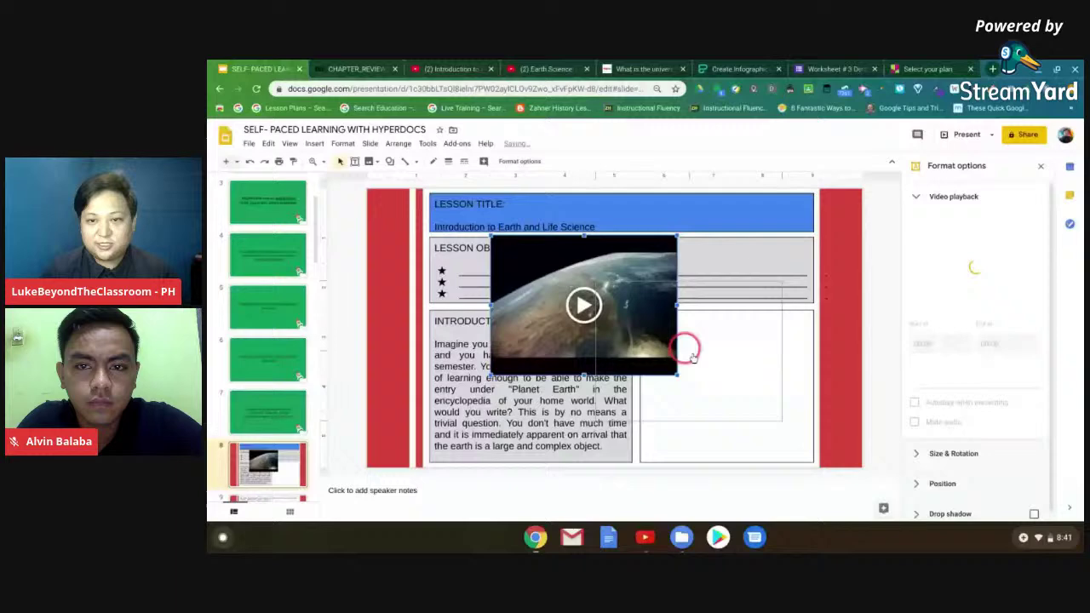
# - Move the embedded video into the right-hand VIDEO box and resize it to fit
pyautogui.moveTo(692, 358); pyautogui.dragTo(717, 374)
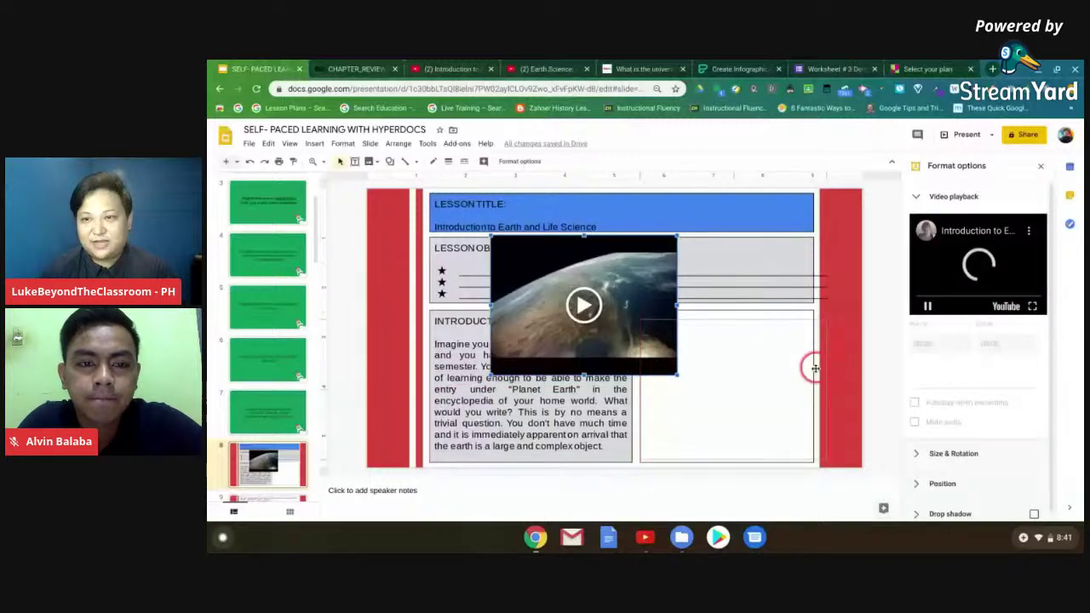
pyautogui.moveTo(666, 284); pyautogui.dragTo(815, 368)
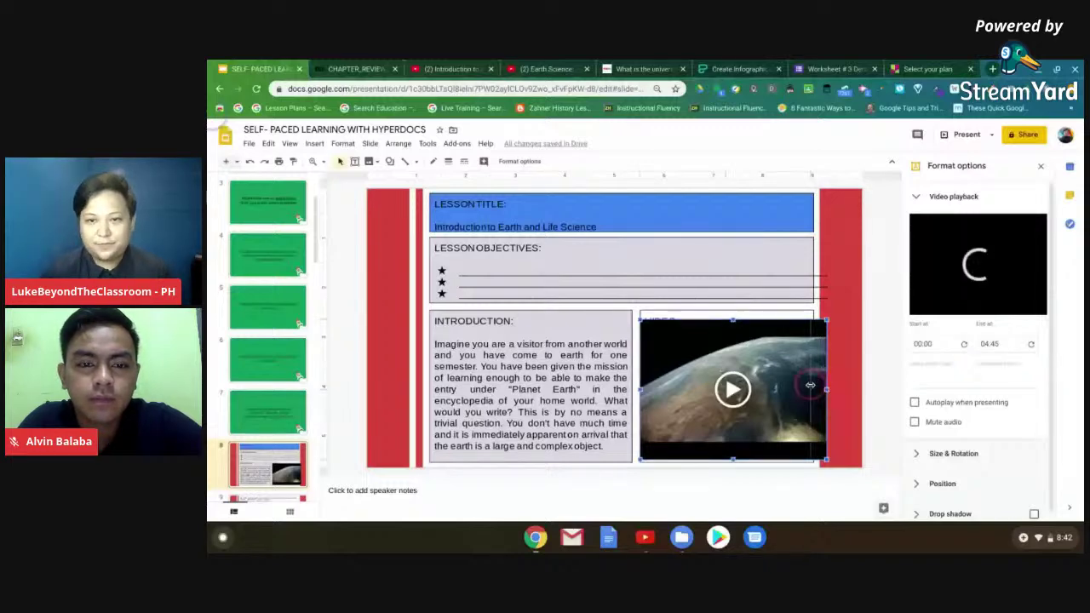
pyautogui.click(777, 318)
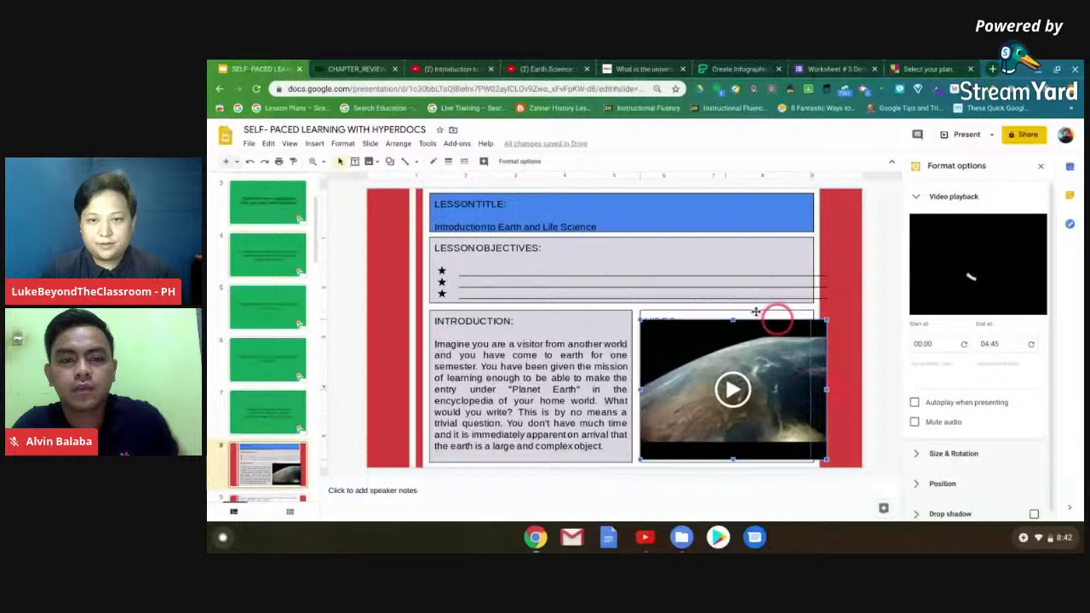
pyautogui.click(748, 313)
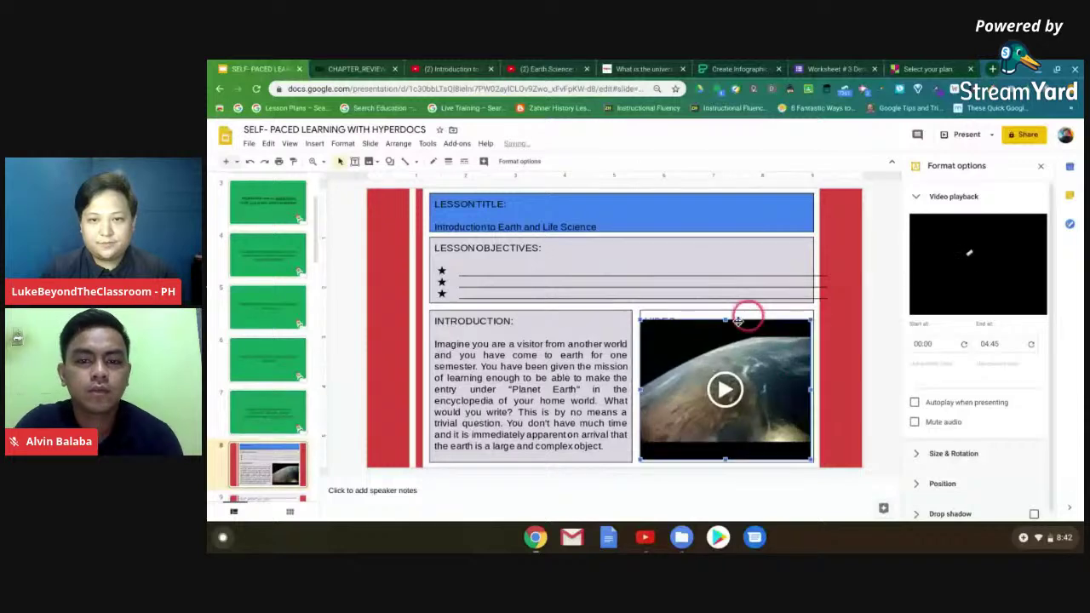
pyautogui.moveTo(738, 321); pyautogui.dragTo(747, 312)
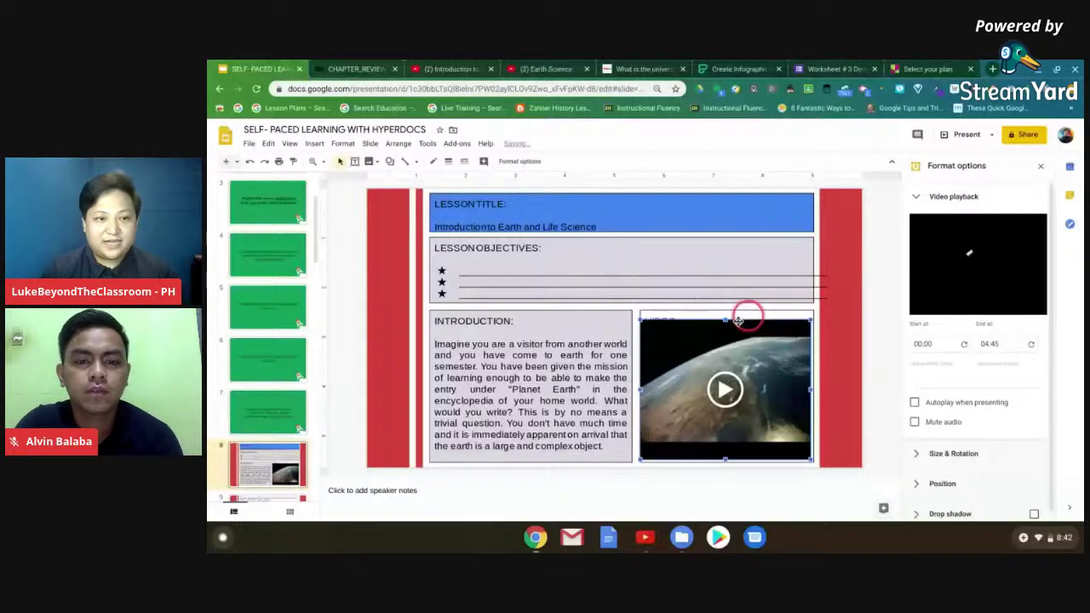
# - Scroll the filmstrip down and open slide 9
pyautogui.click(264, 394)
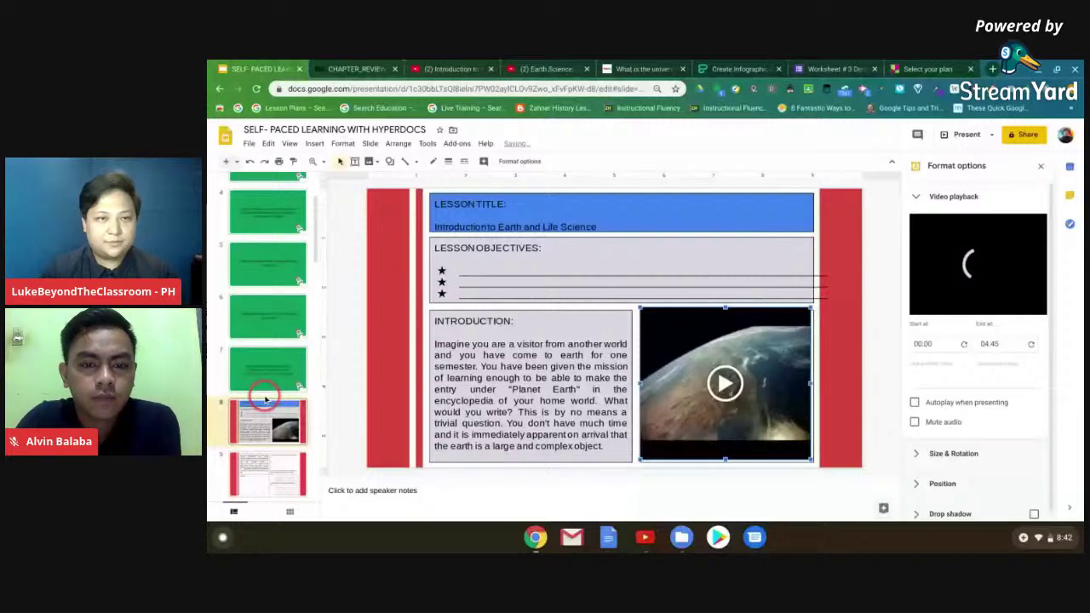
pyautogui.scroll(-1, 265, 398)
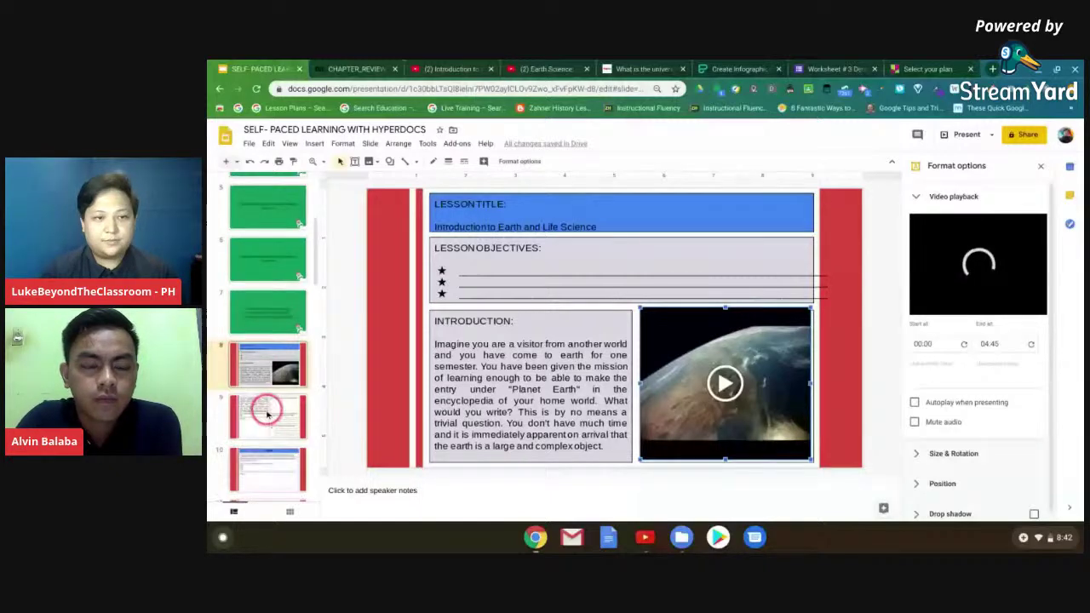
pyautogui.click(278, 423)
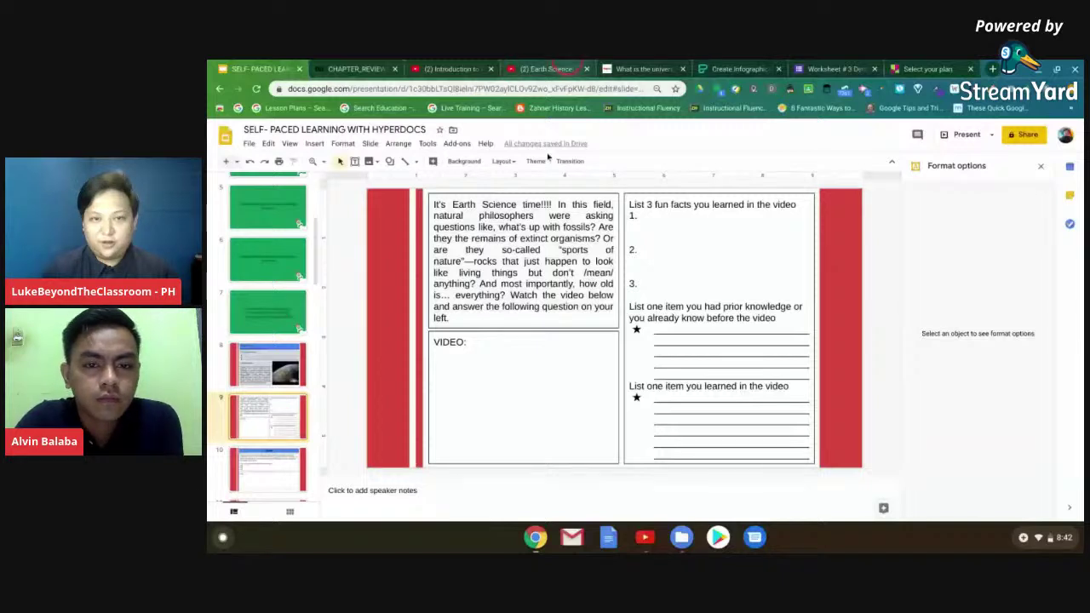
# - Select items on slide 9's Earth Science activity in the editor
pyautogui.click(509, 226)
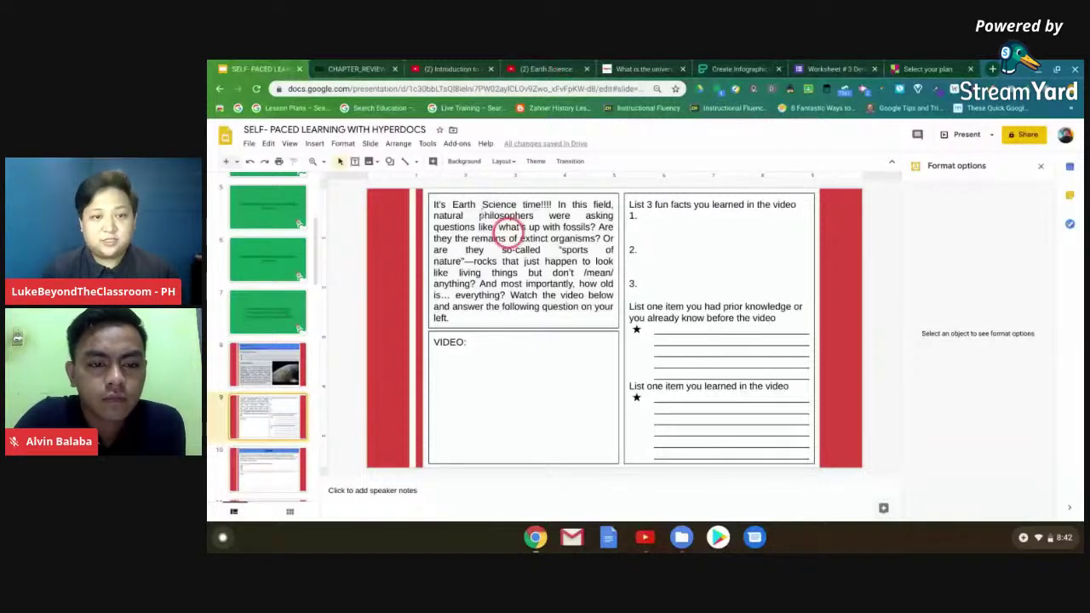
pyautogui.click(506, 212)
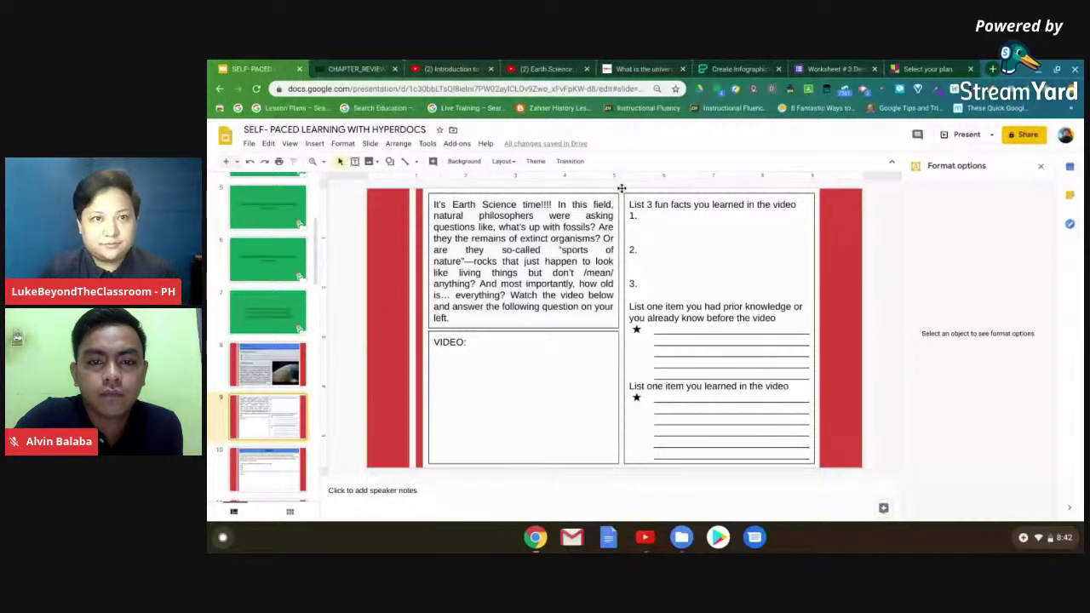
pyautogui.click(624, 184)
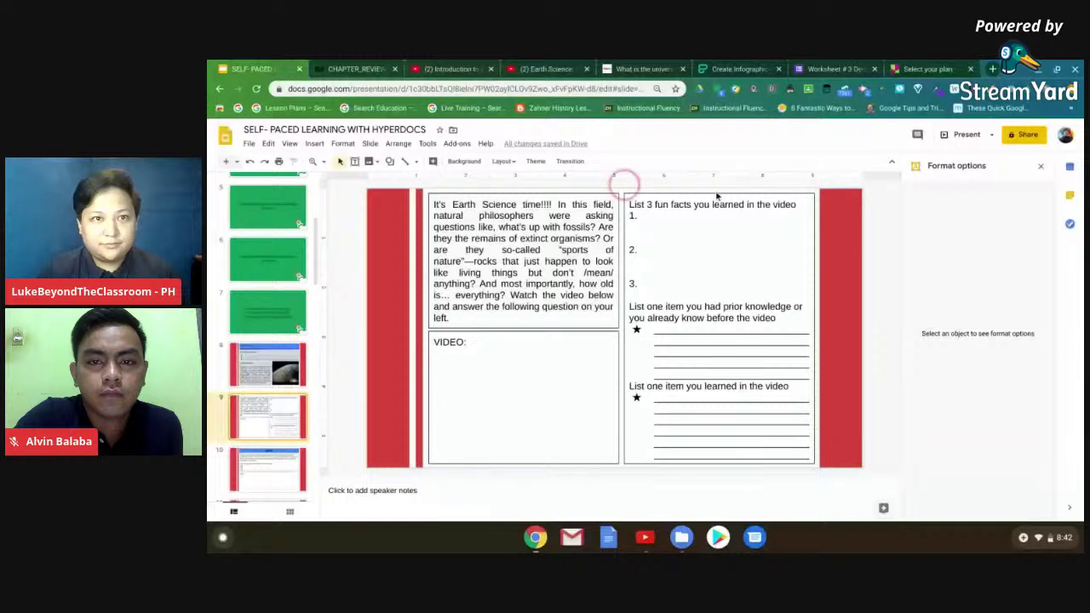
# - Close the extra Introduction video tab, return to slide 8, and restore down the browser window
pyautogui.click(493, 68)
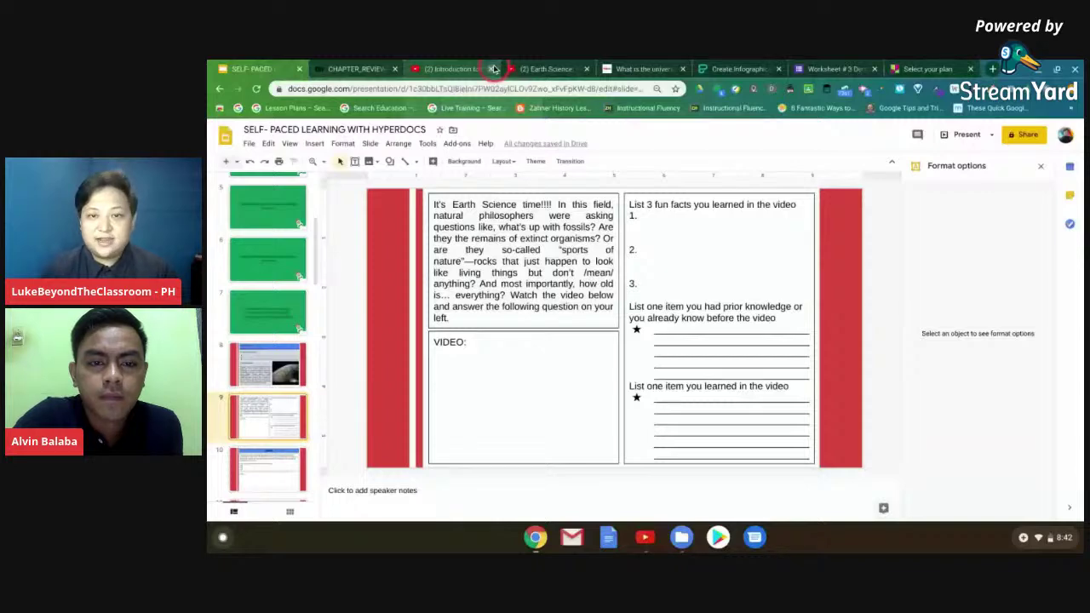
pyautogui.click(493, 68)
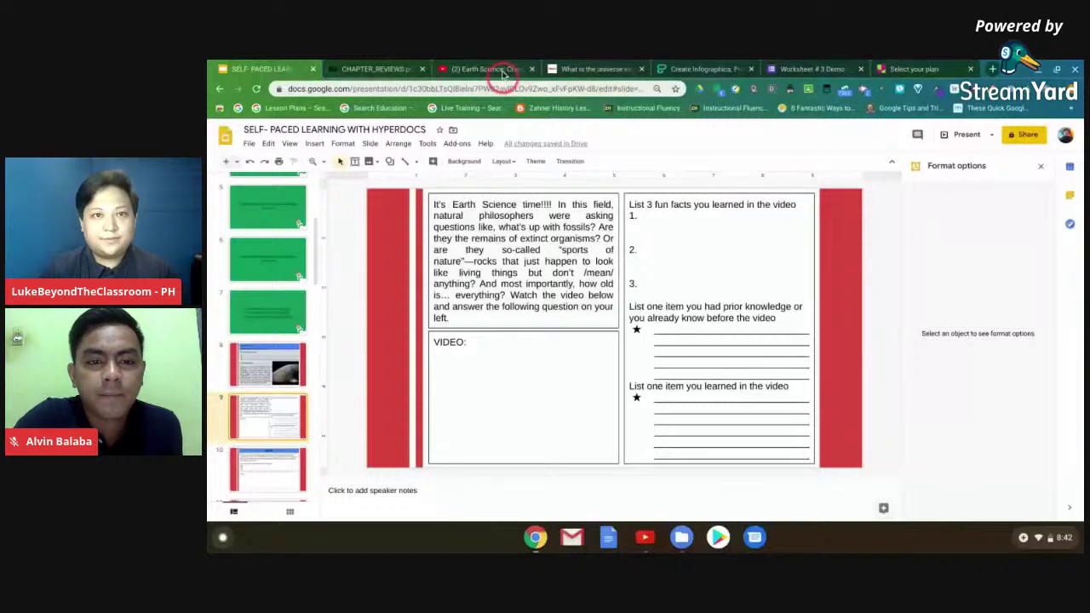
pyautogui.click(502, 72)
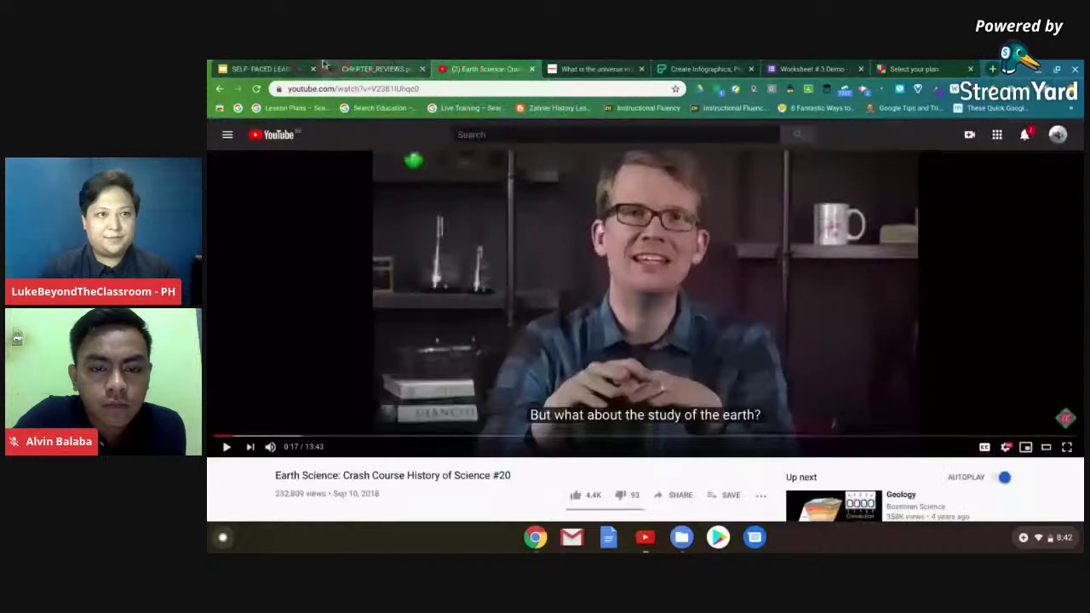
pyautogui.click(298, 68)
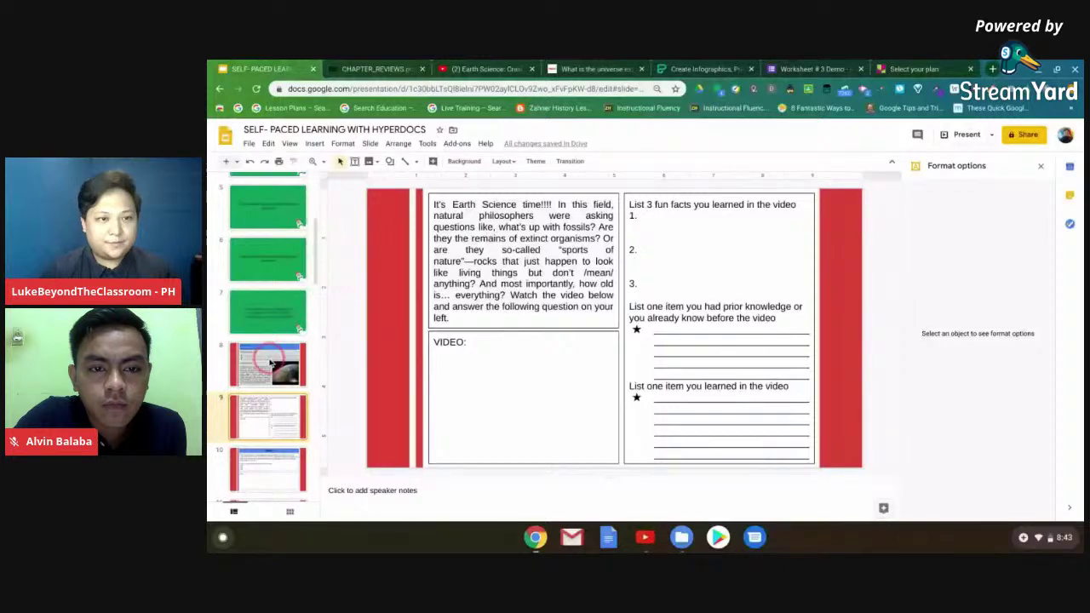
pyautogui.click(270, 364)
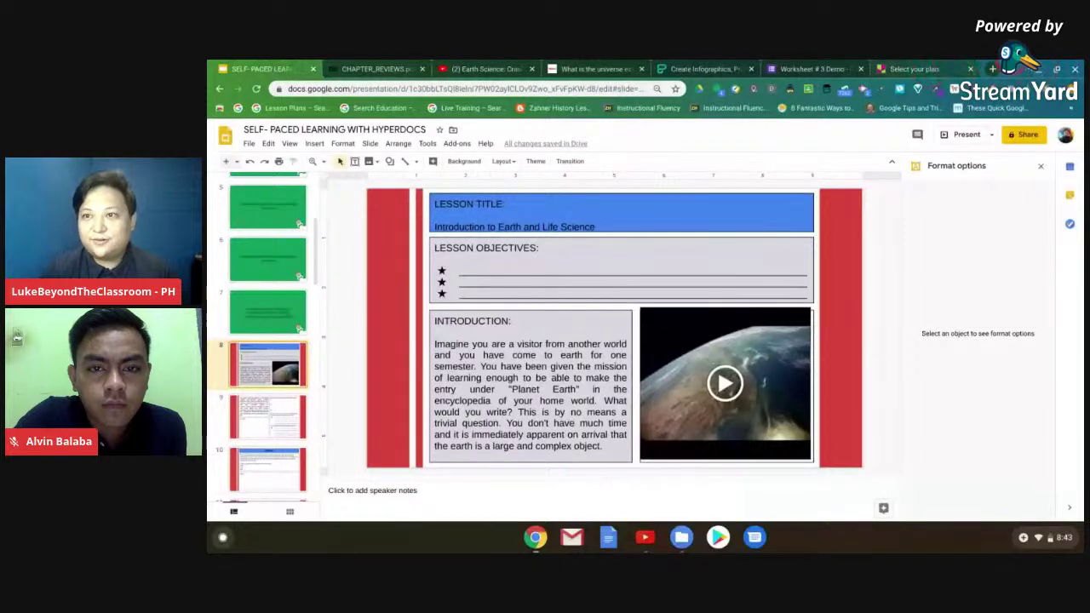
pyautogui.click(1056, 69)
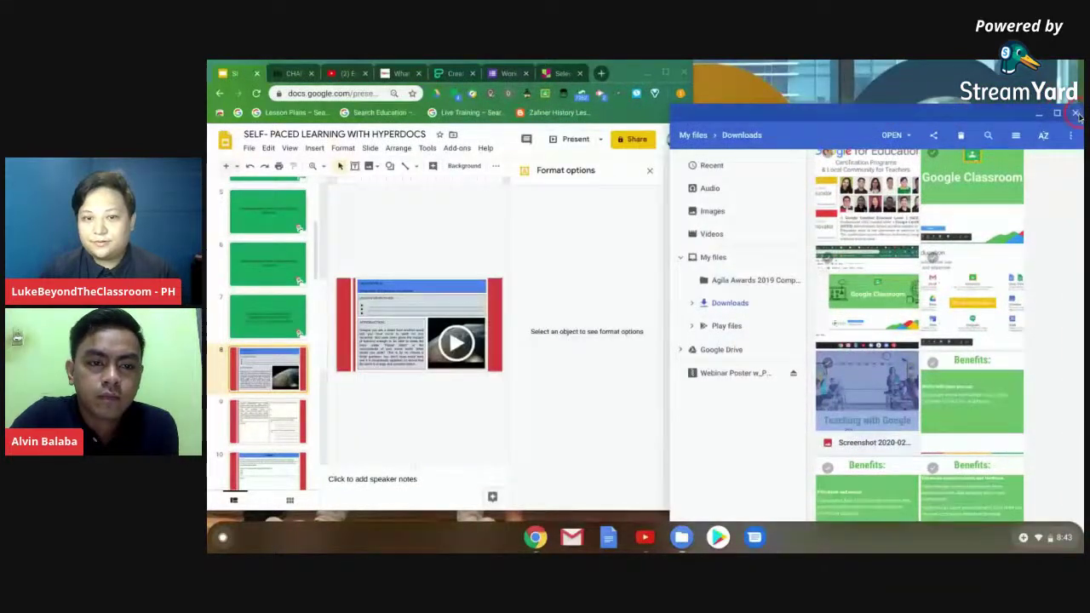
# - Close the Files window and bring the maximized browser back to slide 8 with the Earth video
pyautogui.click(1075, 117)
pyautogui.click(650, 530)
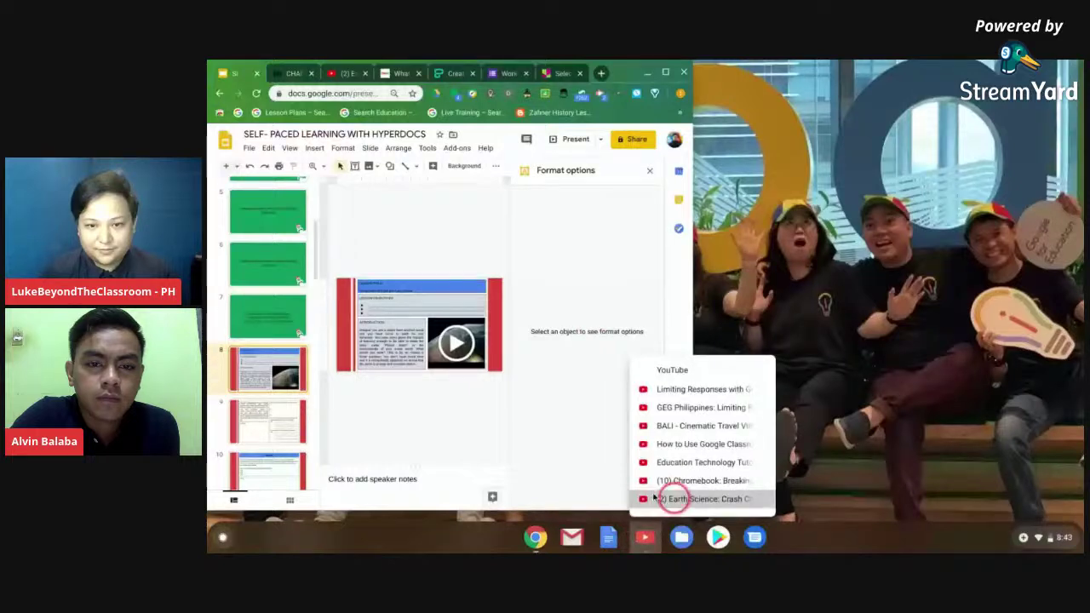
pyautogui.click(655, 498)
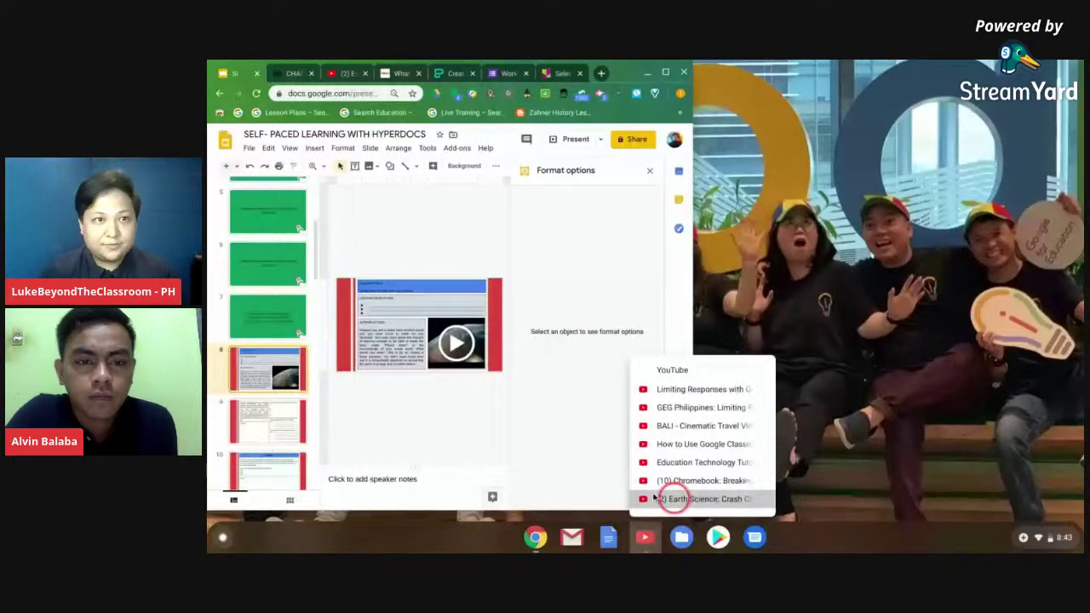
pyautogui.click(666, 73)
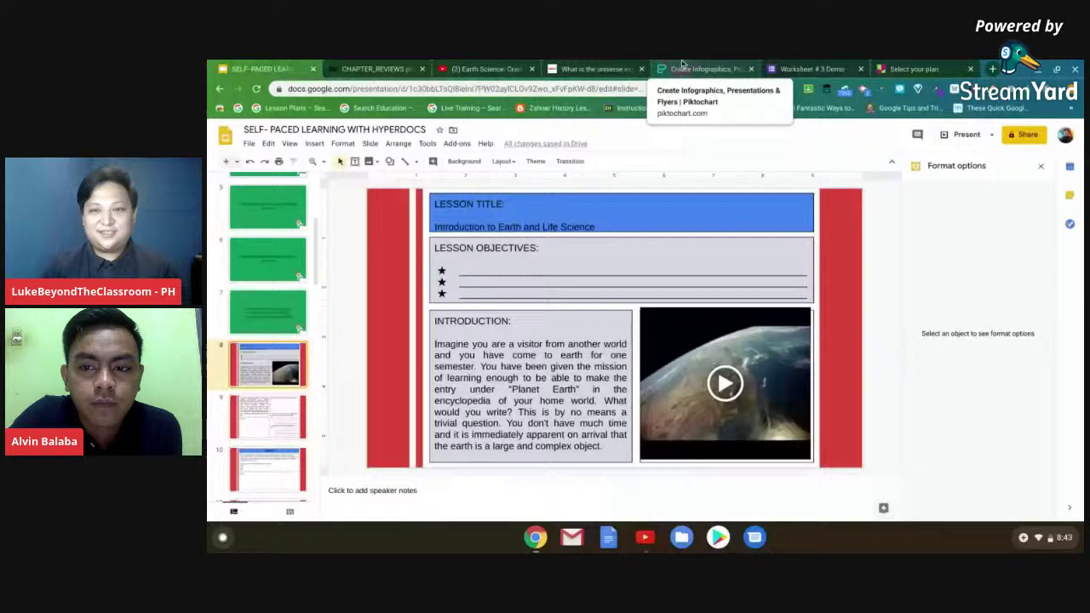
pyautogui.click(525, 65)
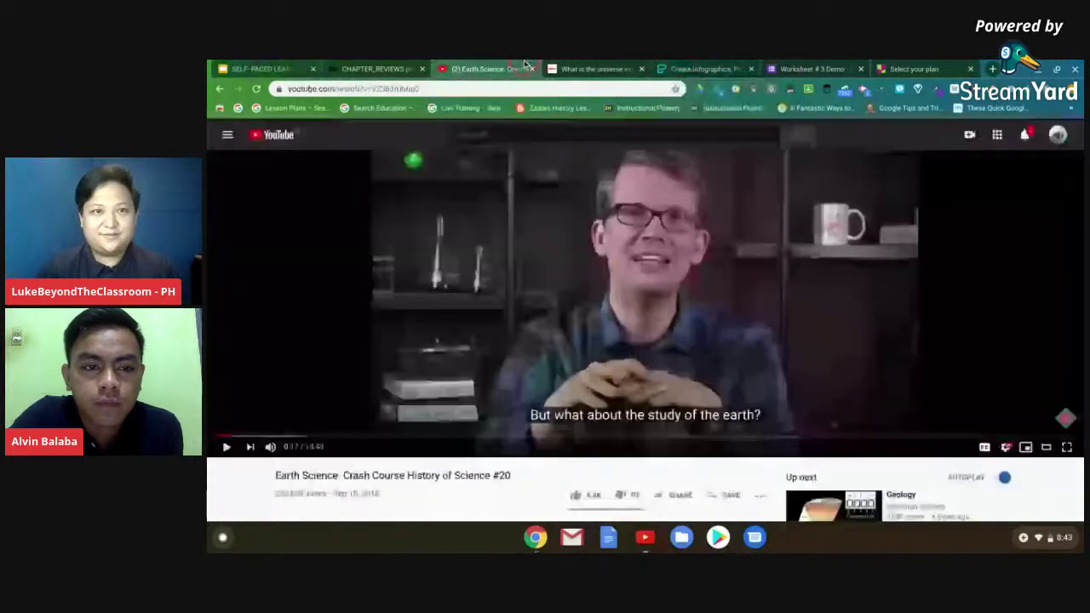
pyautogui.click(369, 66)
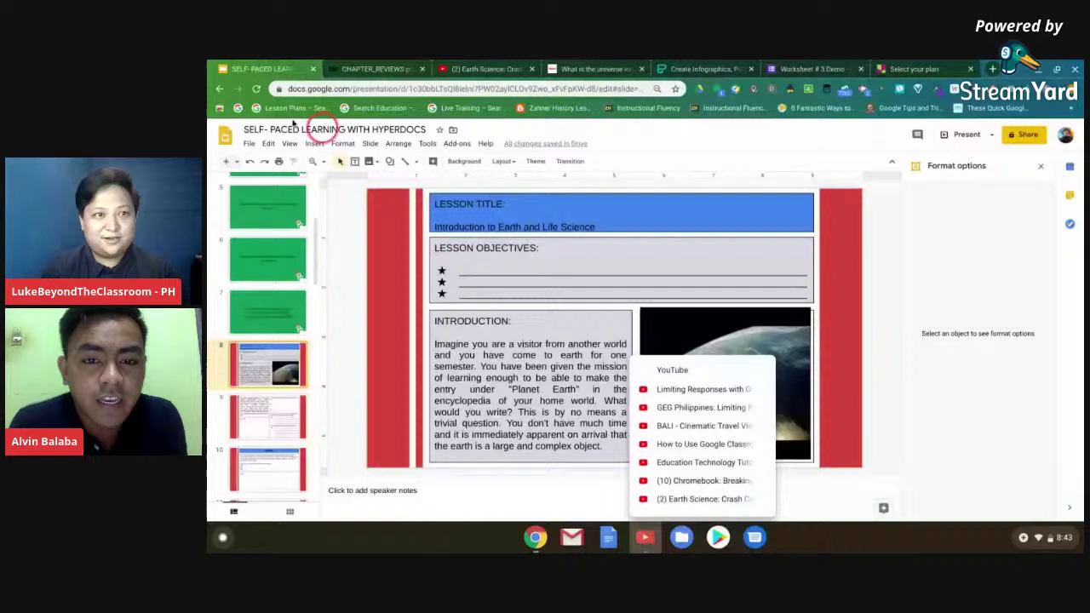
pyautogui.click(321, 134)
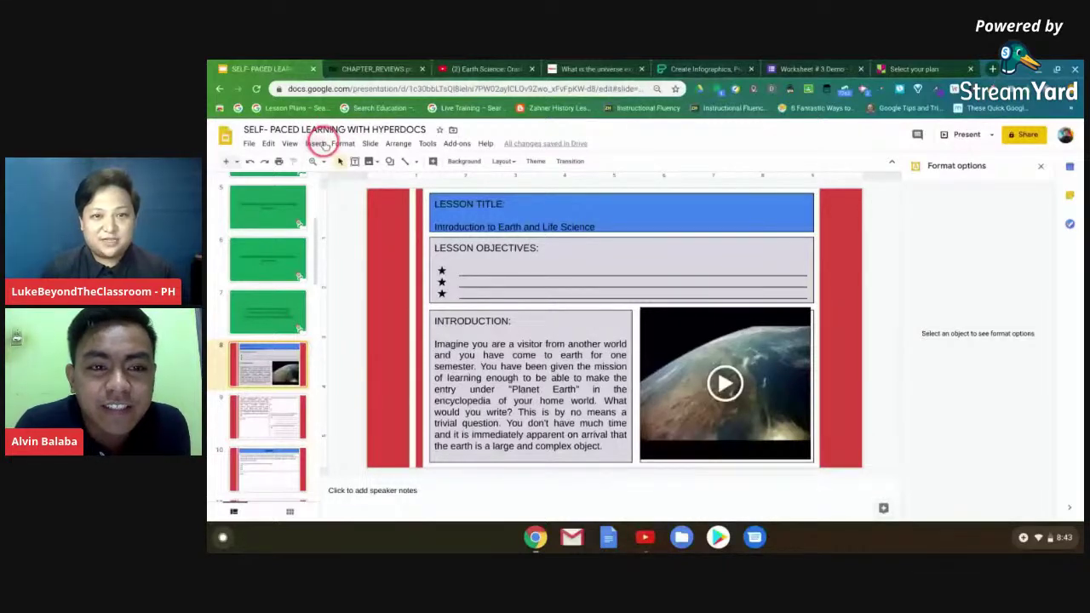
pyautogui.hotkey('ctrl', '3')
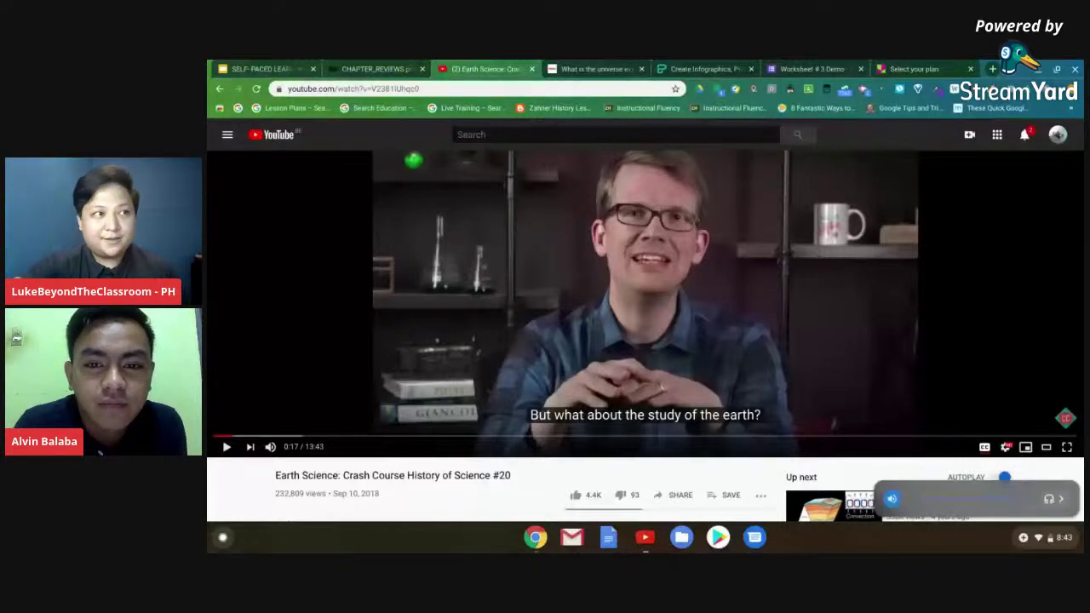
pyautogui.click(479, 245)
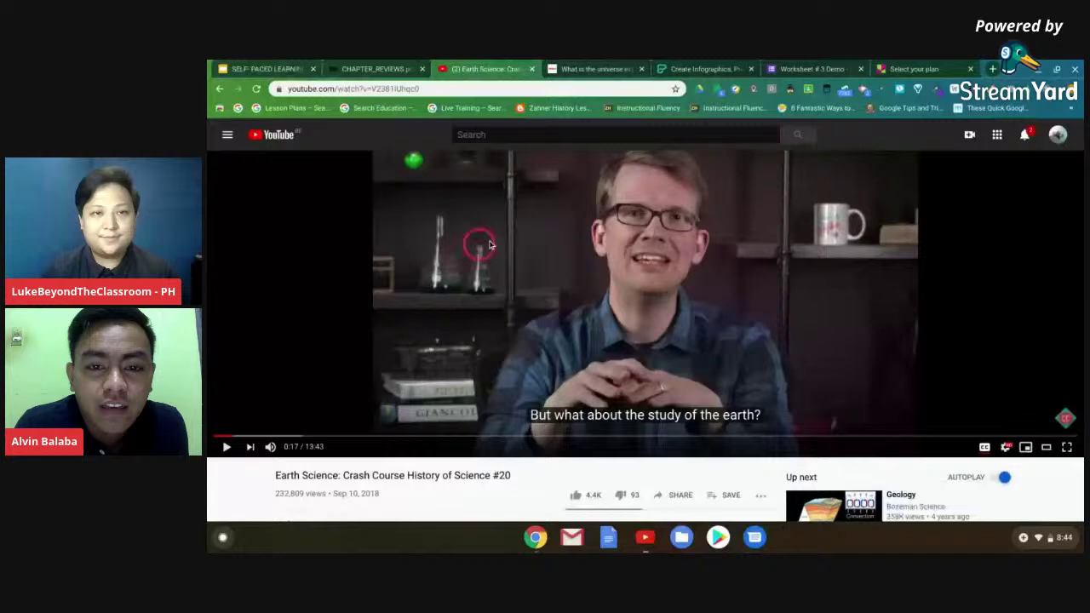
pyautogui.click(284, 68)
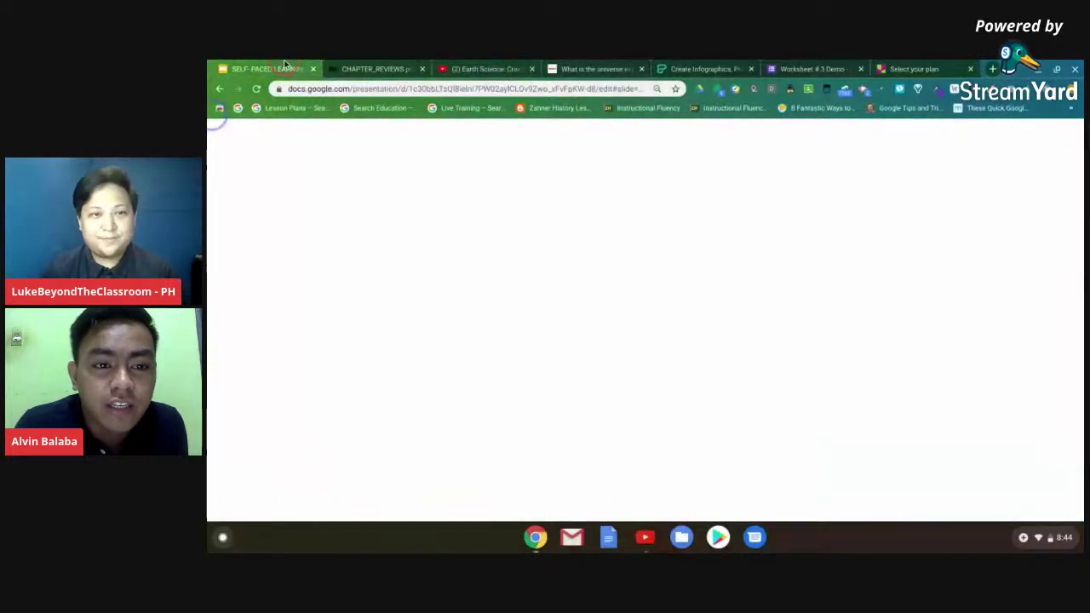
pyautogui.click(302, 292)
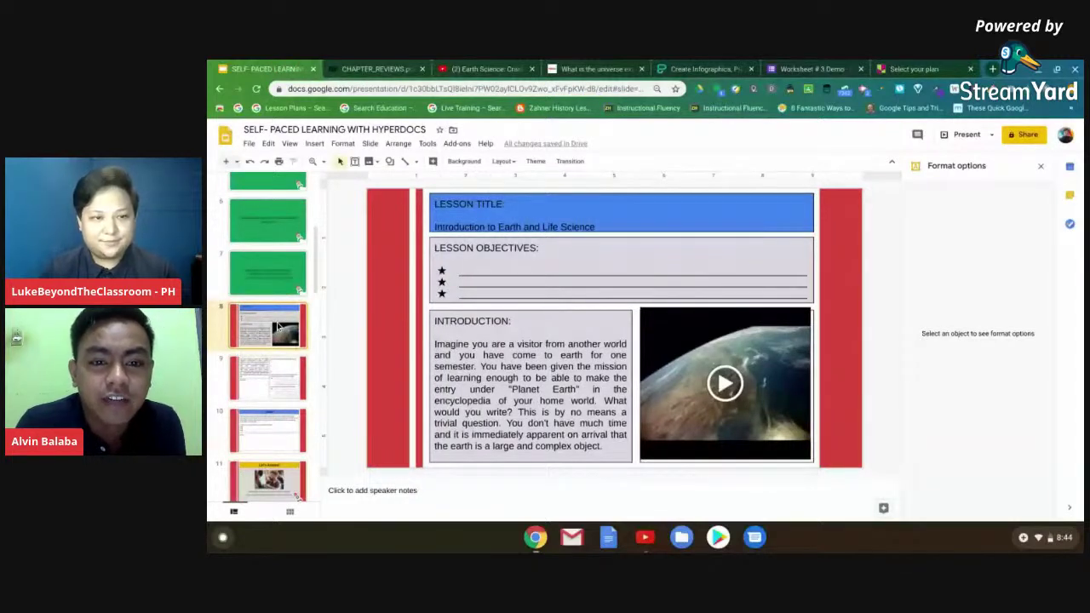
# - Scroll the filmstrip and open slide 9's Earth Science reading
pyautogui.click(278, 327)
pyautogui.scroll(-1, 278, 332)
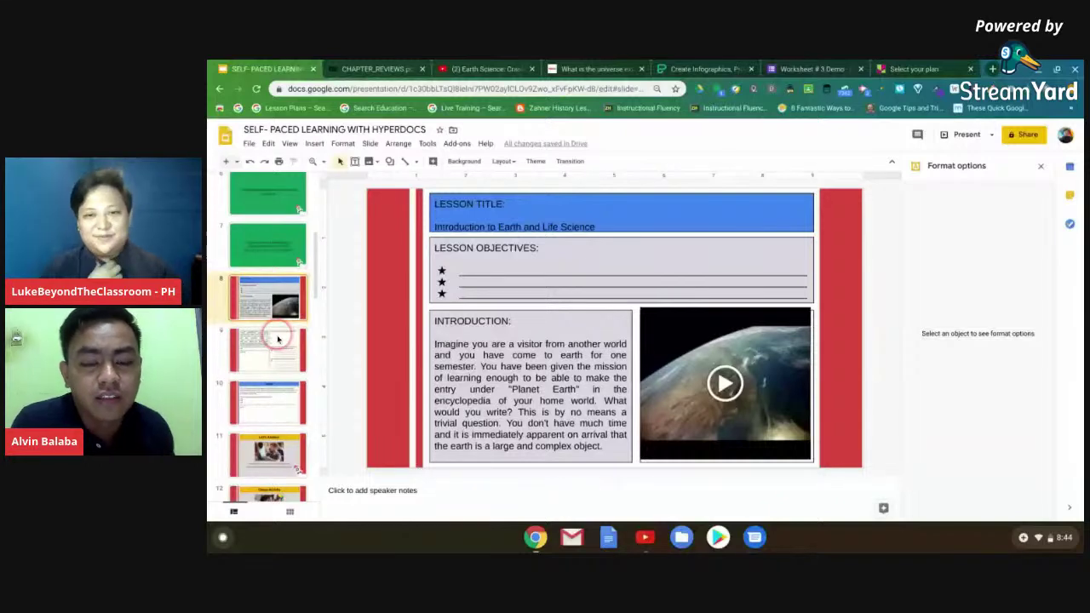
pyautogui.click(278, 339)
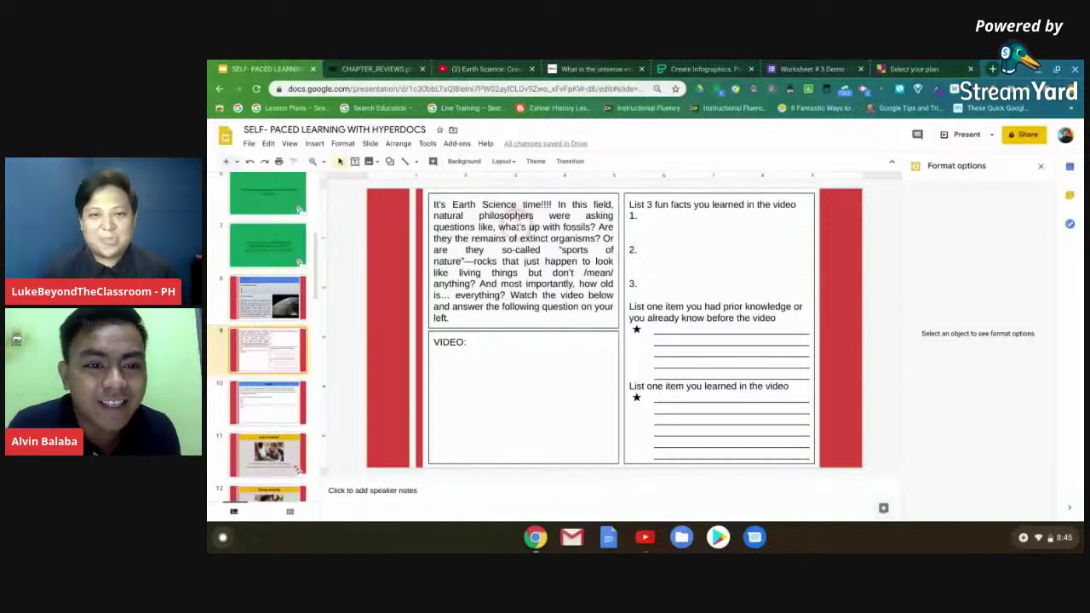
pyautogui.click(563, 175)
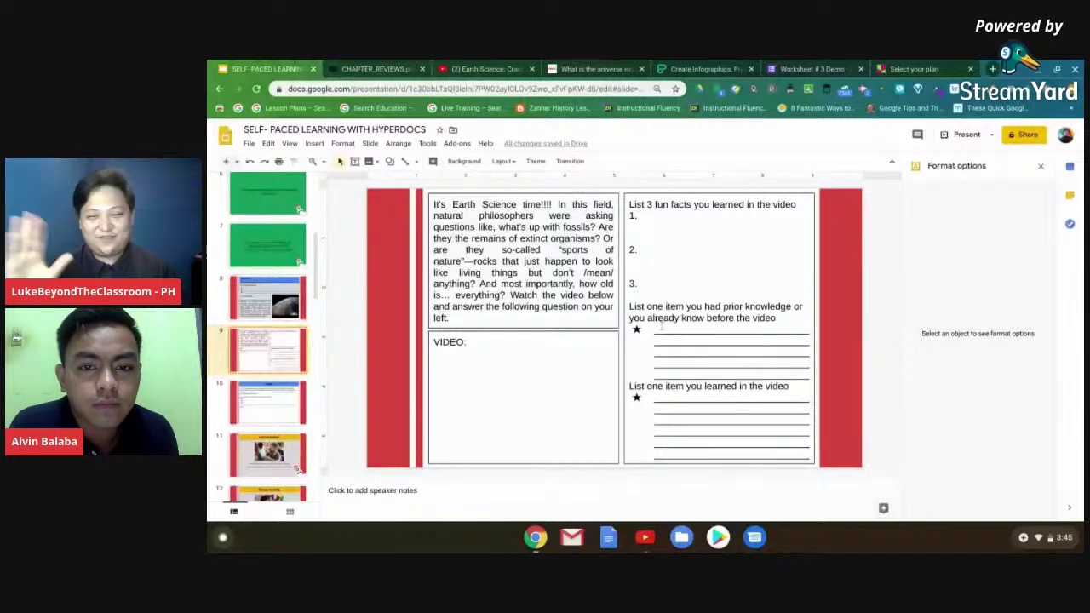
pyautogui.click(549, 262)
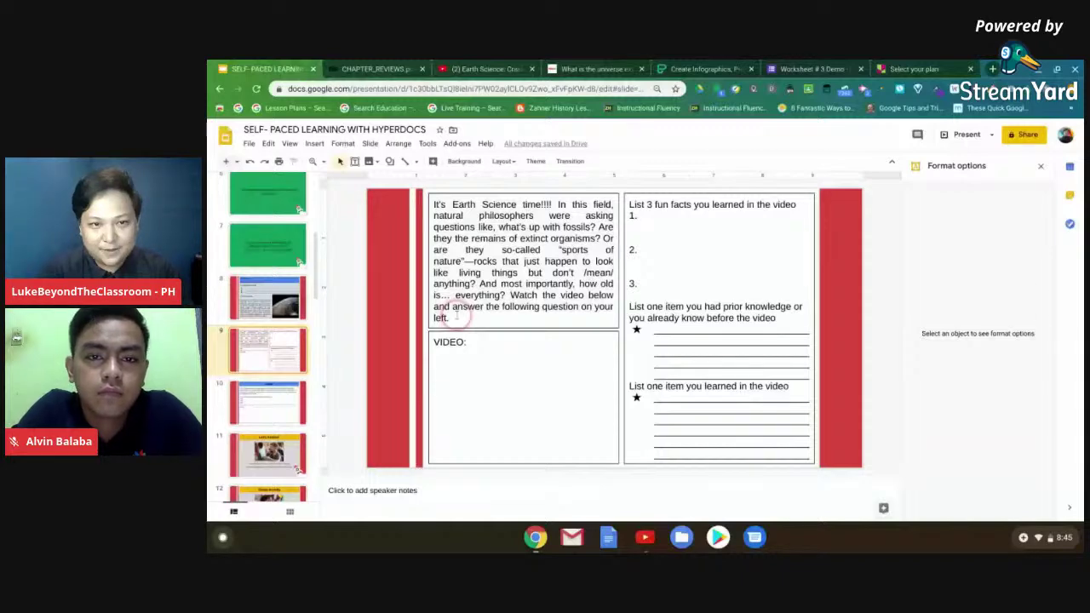
pyautogui.click(450, 317)
pyautogui.press('BackSpace')
pyautogui.press('BackSpace')
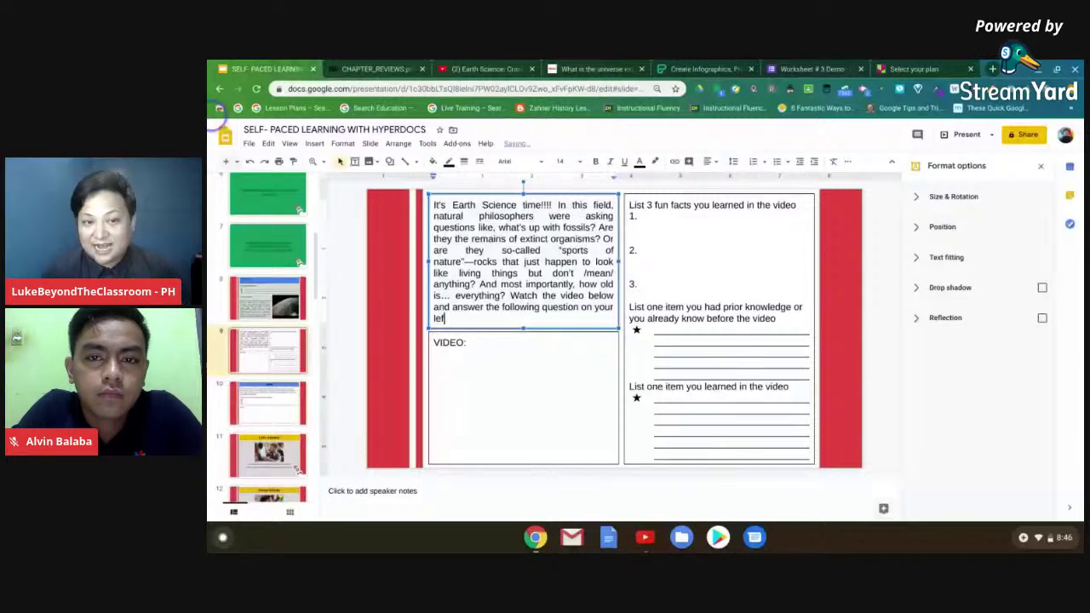
# - Change 'left' to 'right' at the end of the slide 9 Earth Science instructions
pyautogui.press('BackSpace')
pyautogui.press('BackSpace')
pyautogui.press('BackSpace')
pyautogui.write('right')
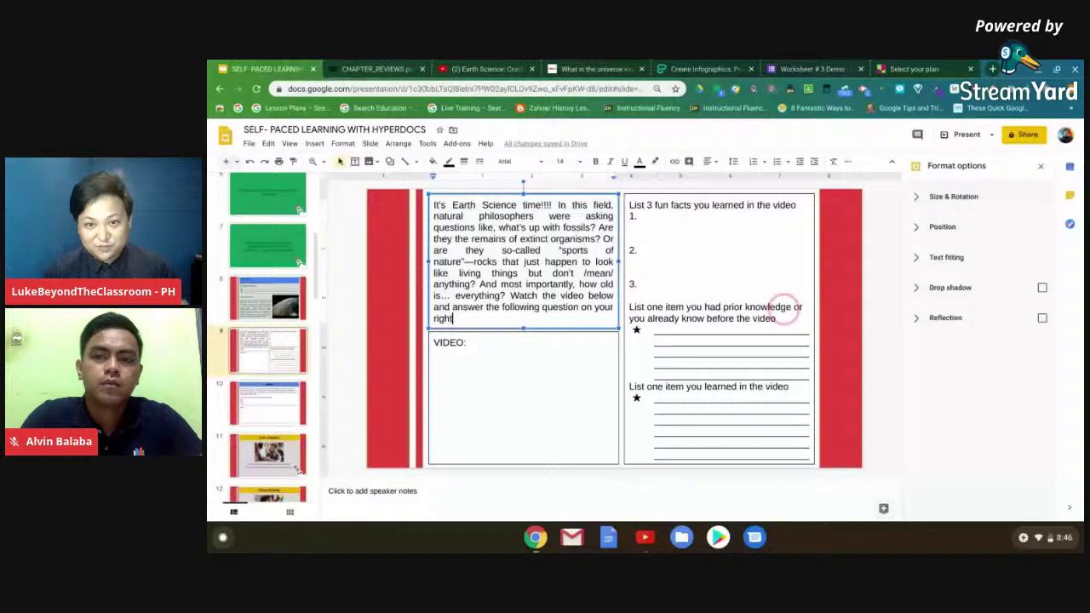
pyautogui.click(260, 417)
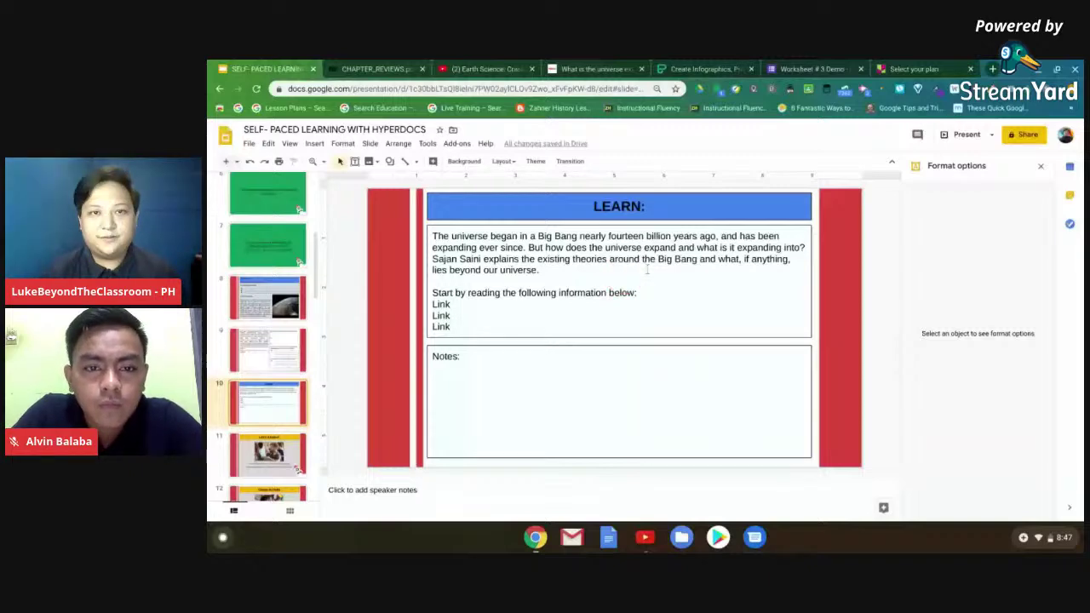
# - Switch to the TED-Ed lesson 'What is the universe expanding into?'
pyautogui.click(578, 66)
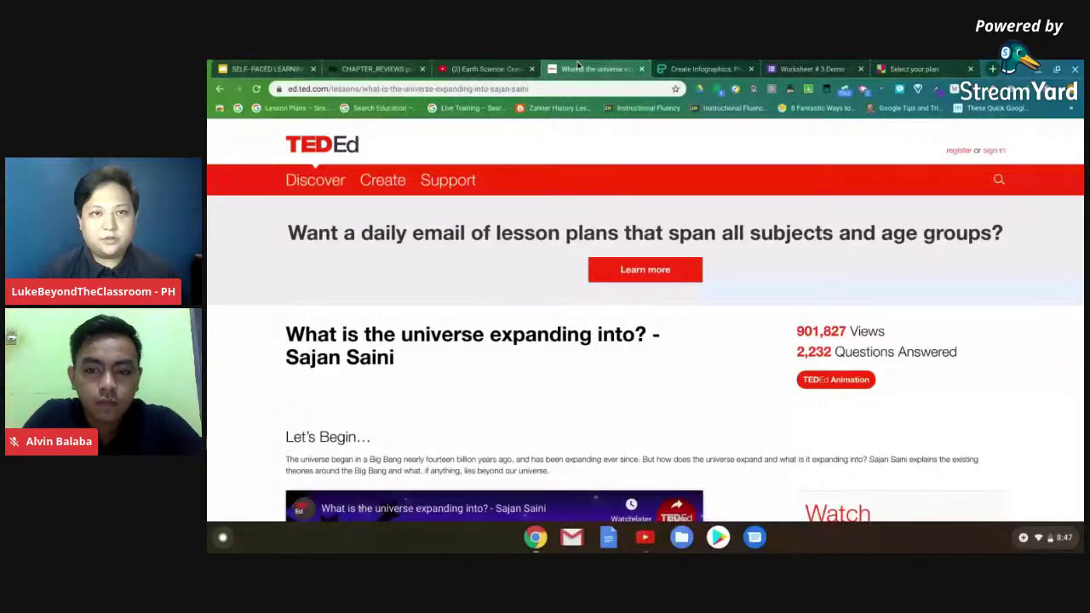
# - Copy the TED-Ed lesson's URL and return to slide 10 of the deck
pyautogui.hotkey('ctrl', 'l')
pyautogui.hotkey('ctrl', 'c')
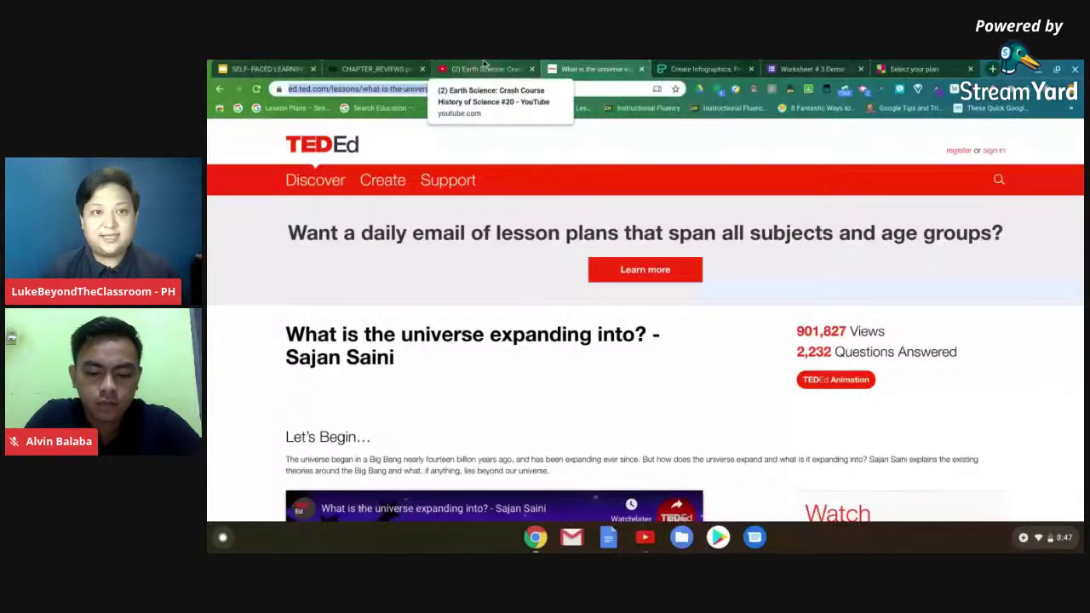
pyautogui.click(440, 65)
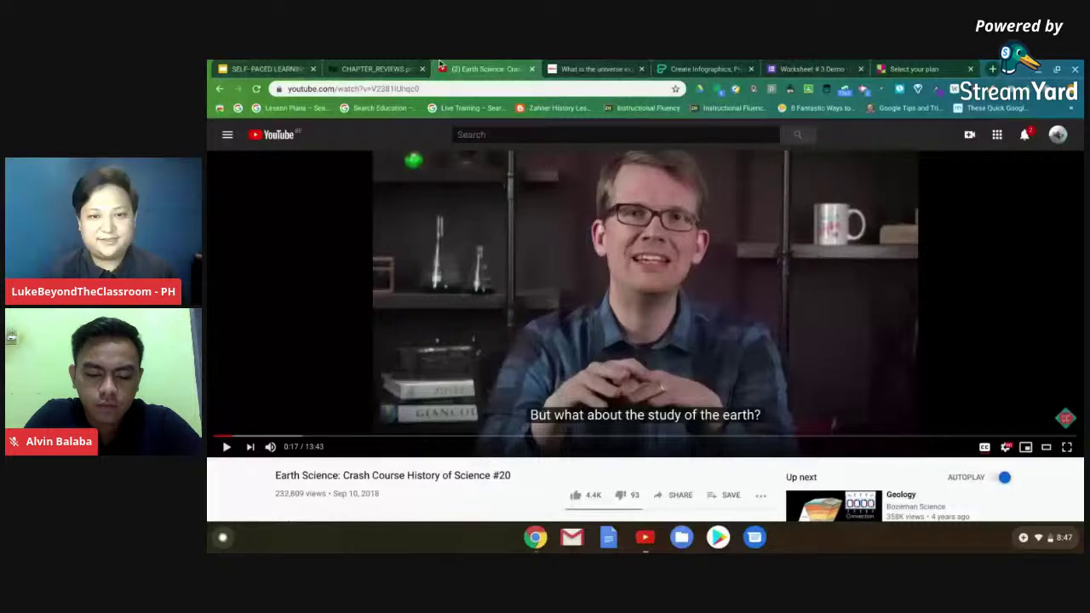
pyautogui.click(263, 68)
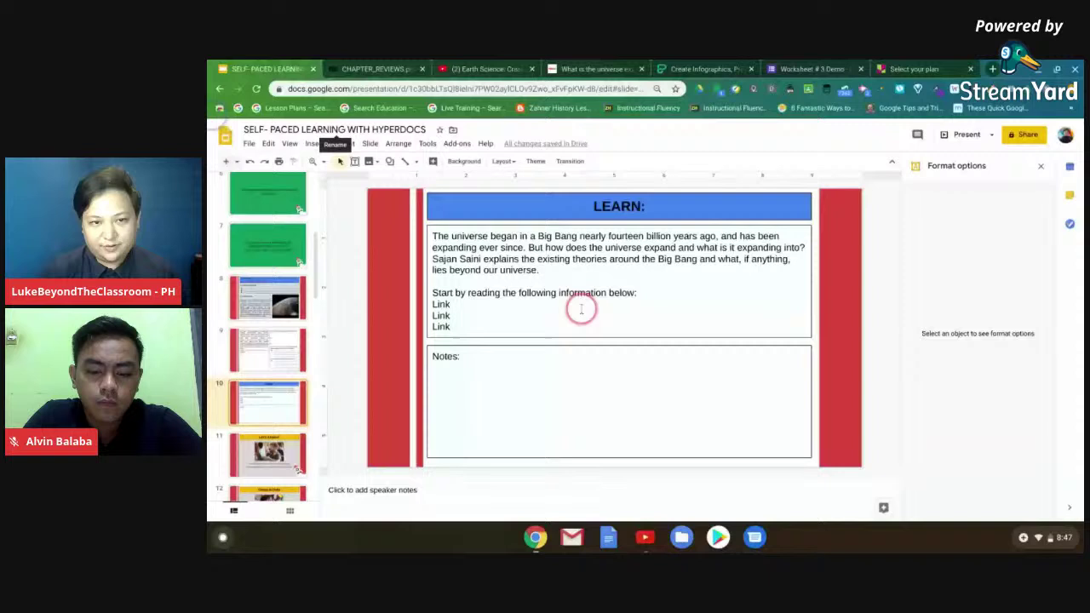
# - Turn the first Link line into a numbered 'TedEd Material' hyperlink to the TED-Ed lesson
pyautogui.click(581, 309)
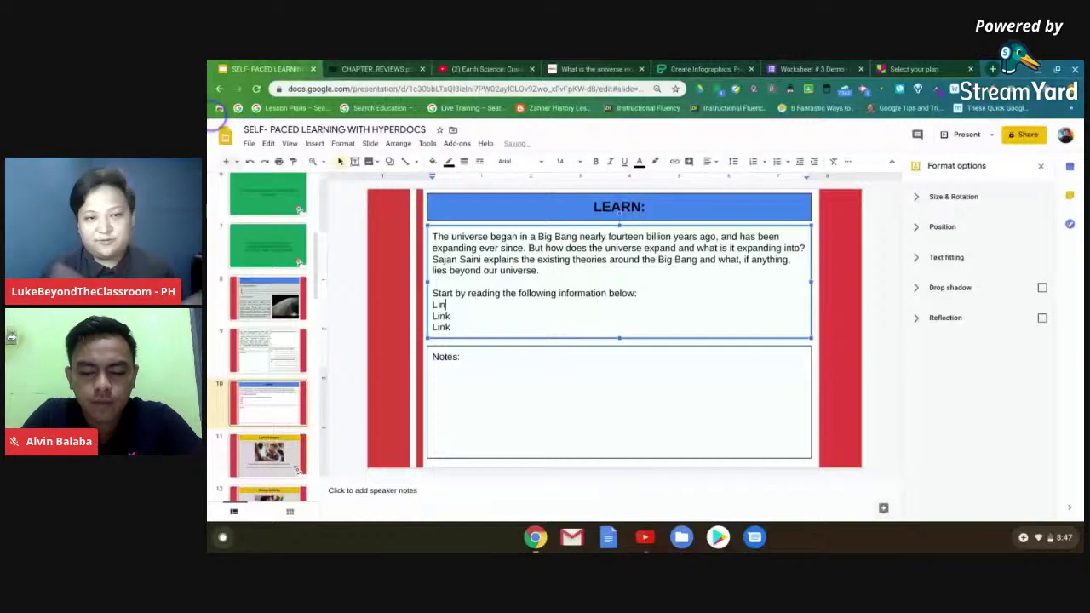
pyautogui.hotkey('ctrl', 'v')
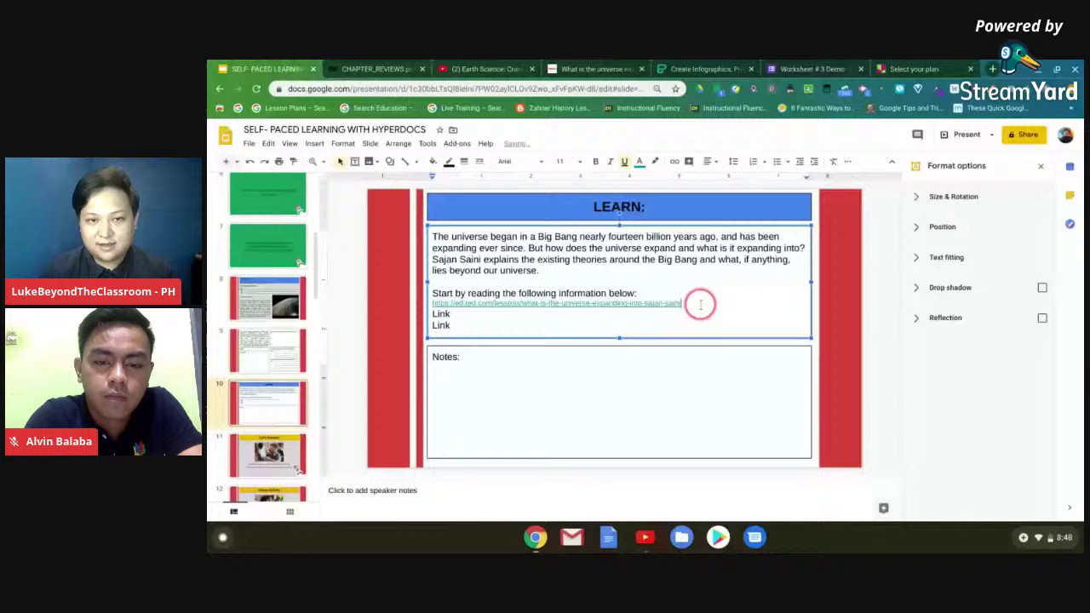
pyautogui.hotkey('ctrl', 'z')
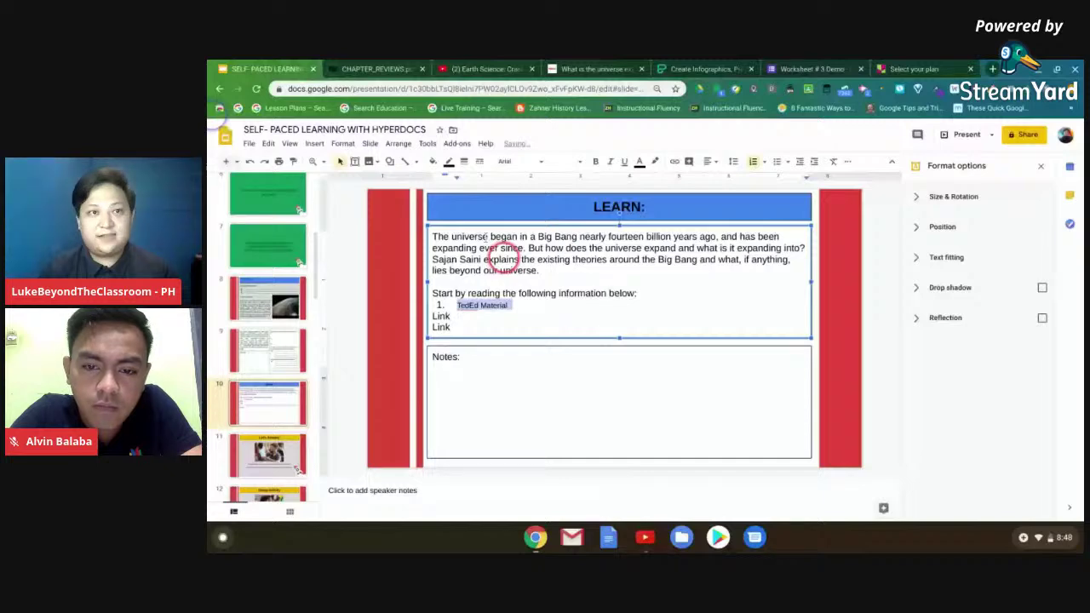
pyautogui.hotkey('ctrl', 'Tab')
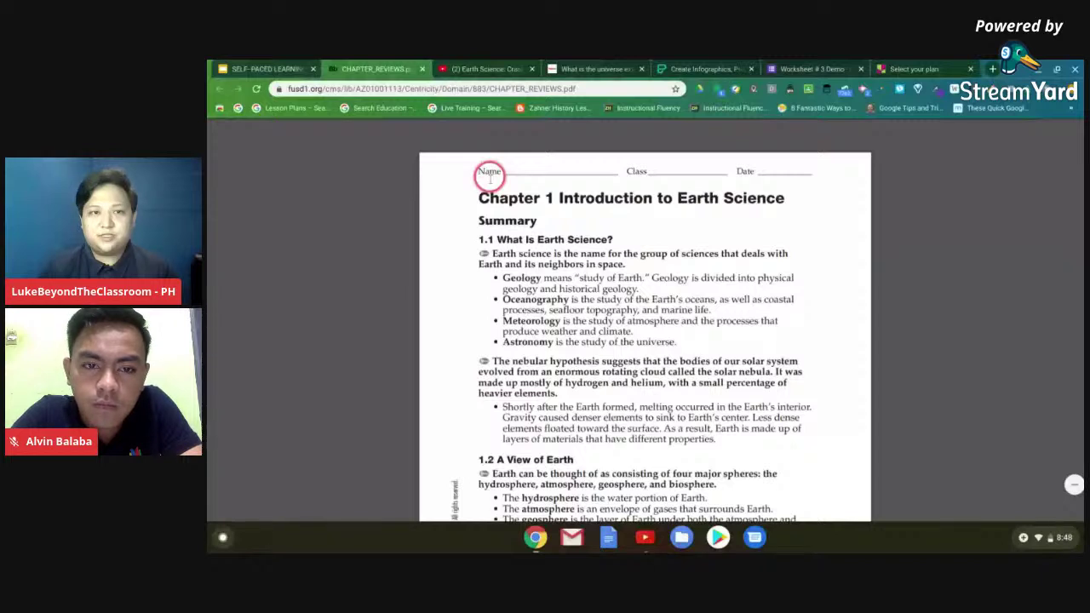
# - Hyperlink the second 'Link' line on slide 10 to the CHAPTER_REVIEWS.pdf address
pyautogui.hotkey('ctrl', 'l')
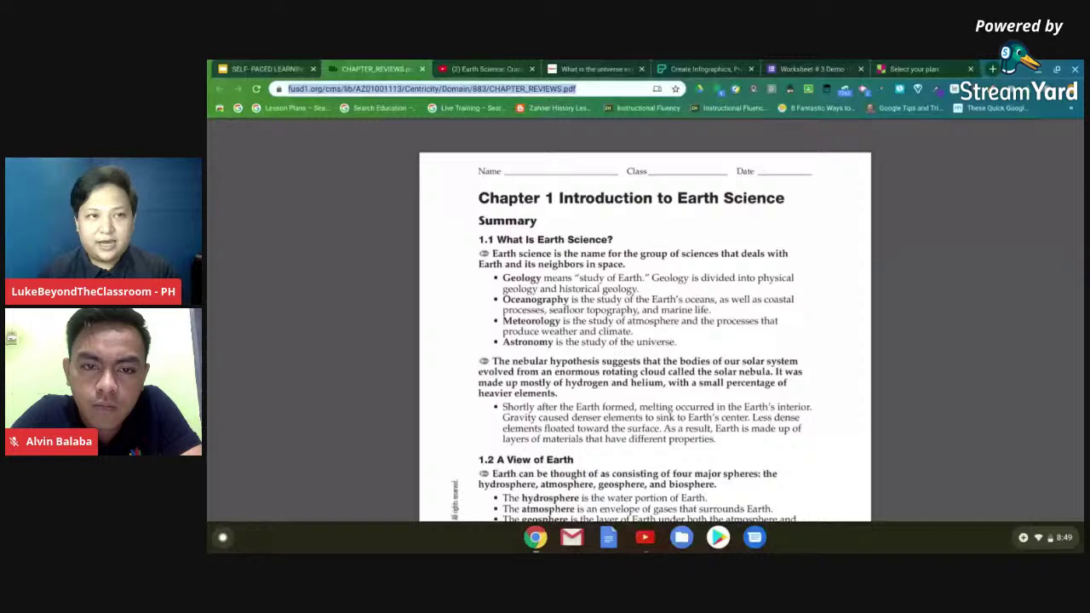
pyautogui.rightClick(430, 88)
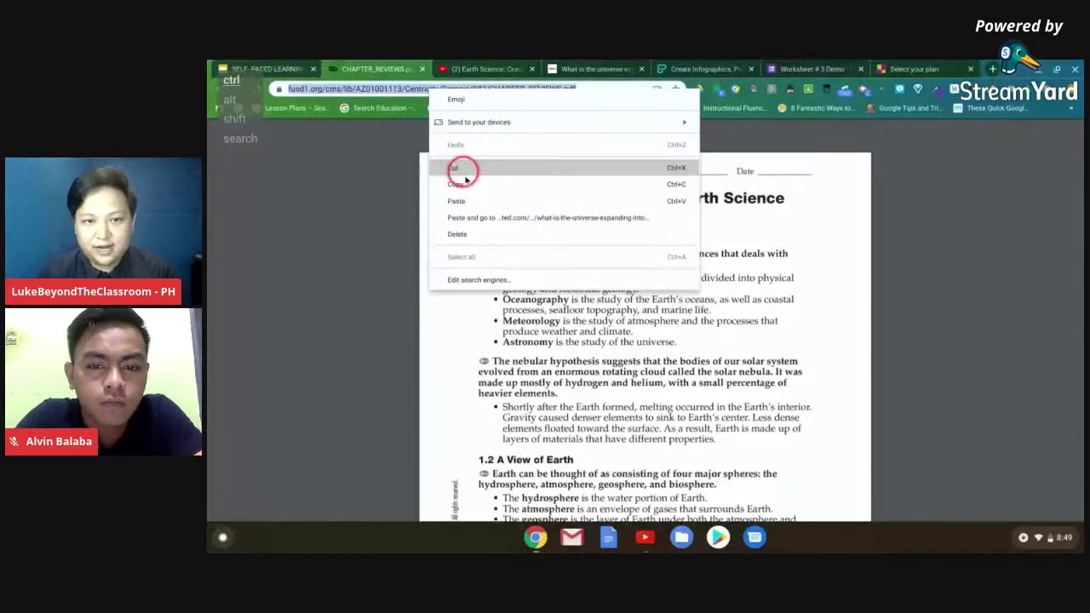
pyautogui.click(464, 183)
pyautogui.hotkey('ctrl', '1')
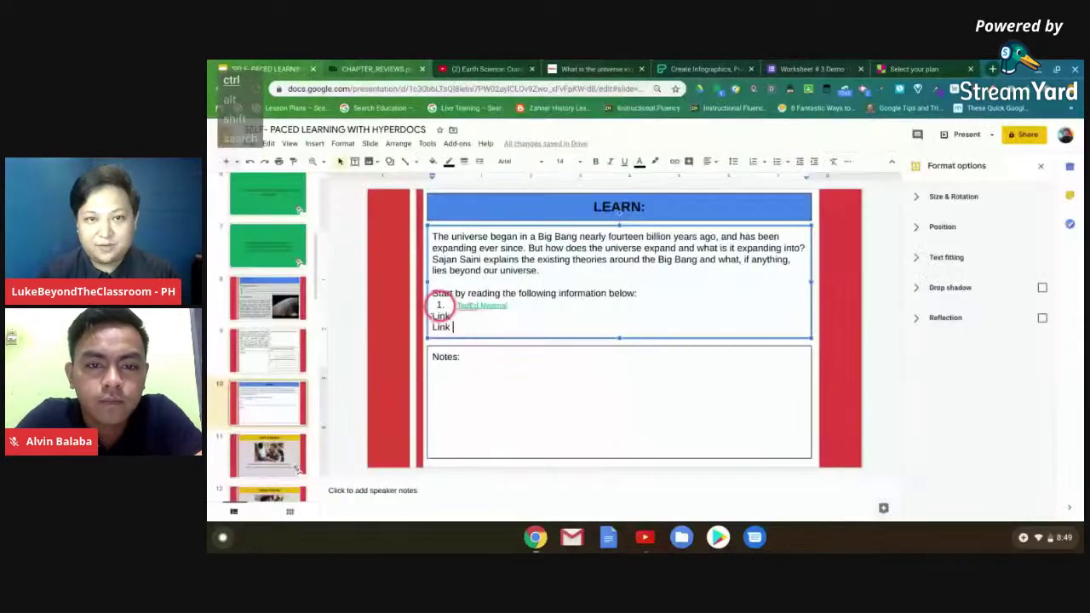
pyautogui.doubleClick(441, 314)
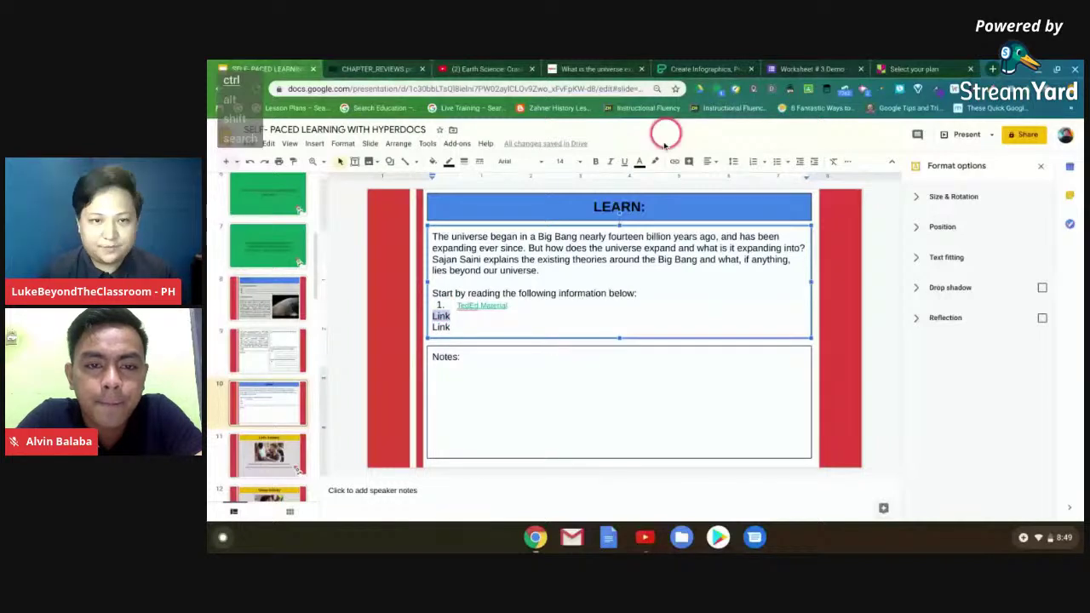
pyautogui.click(675, 161)
pyautogui.click(439, 375)
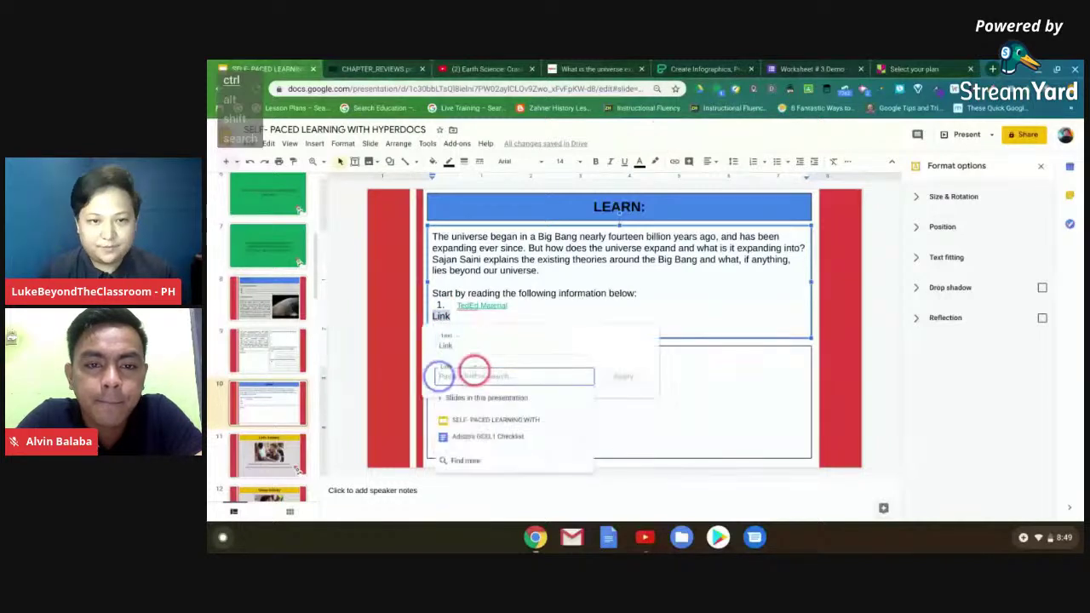
pyautogui.hotkey('ctrl', 'v')
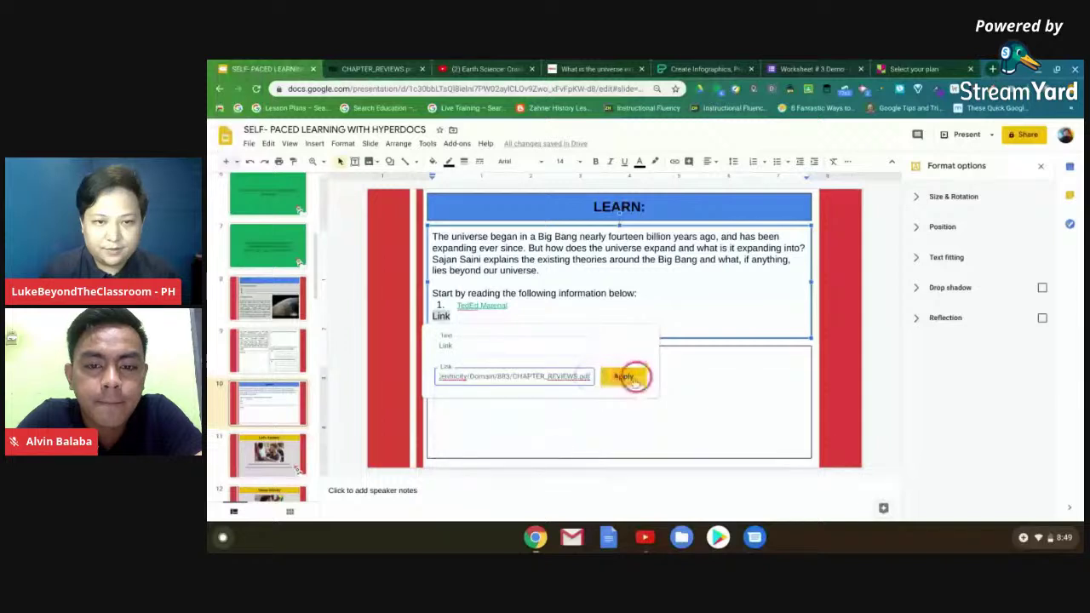
pyautogui.click(629, 377)
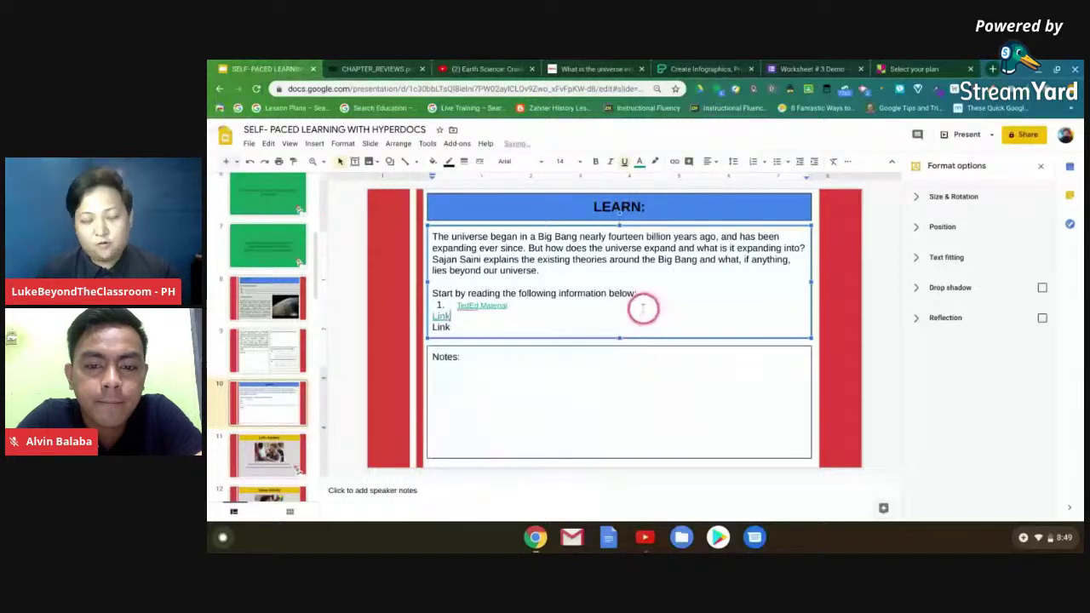
pyautogui.click(556, 418)
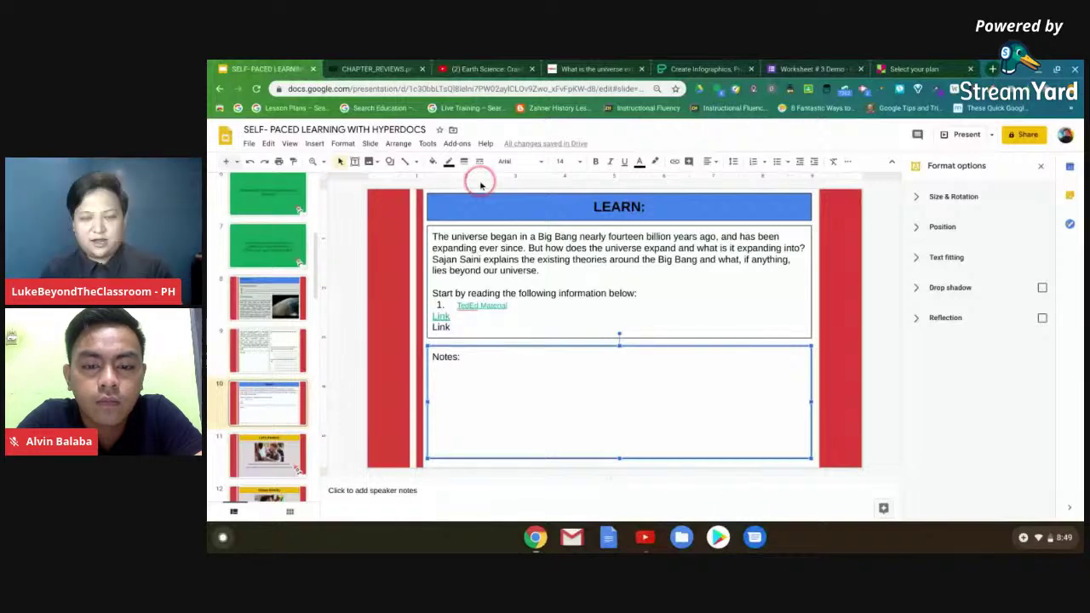
# - Move on to slide 11, 'Let's Assess!'
pyautogui.press('Down')
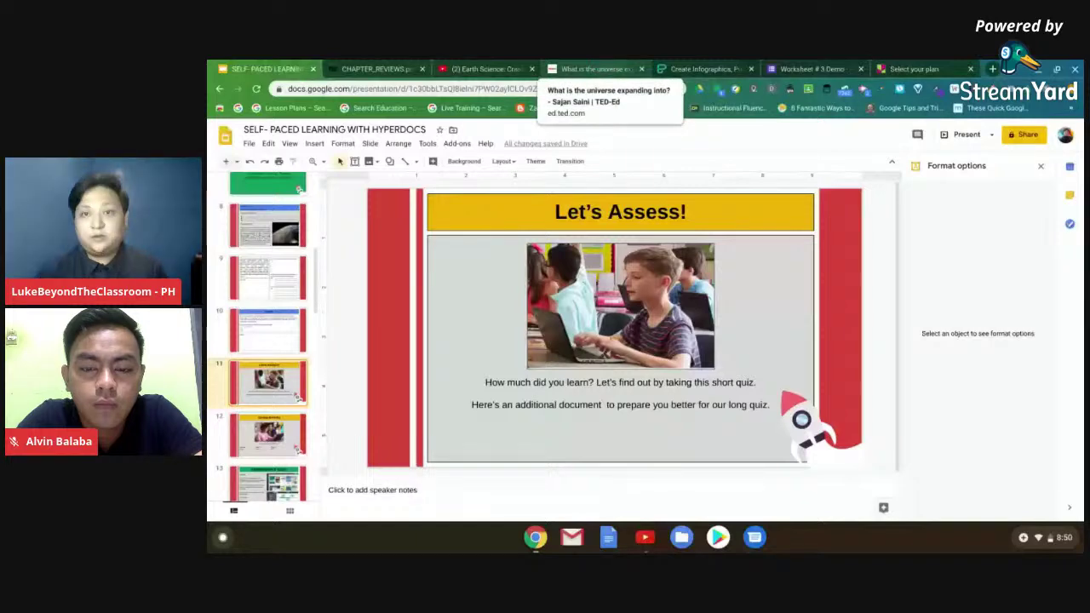
# - Copy the Worksheet # 3 Demo form's share link and return to the slide deck
pyautogui.click(784, 67)
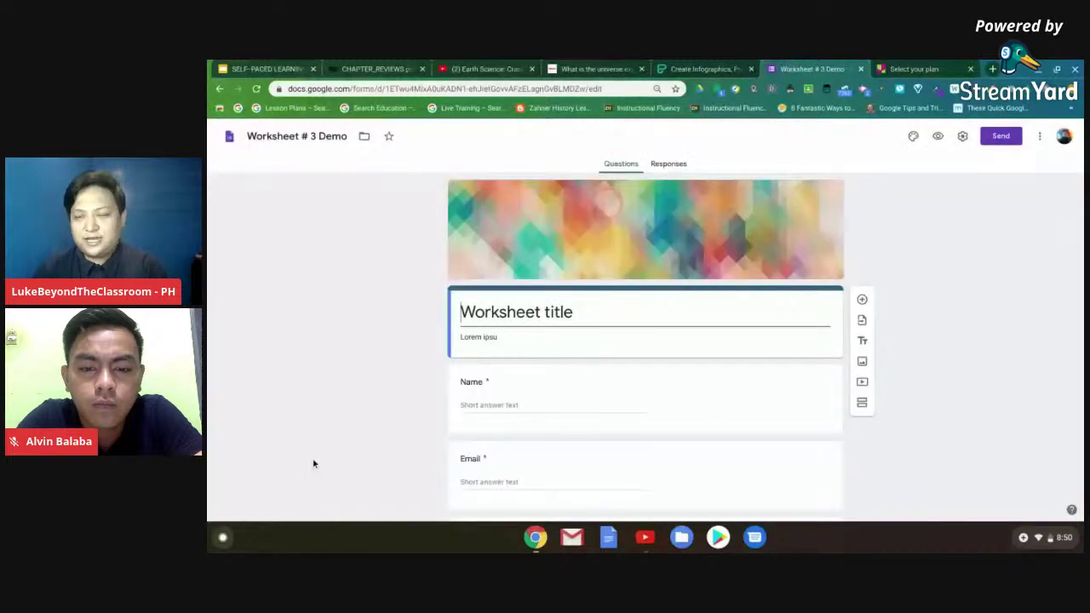
pyautogui.click(998, 140)
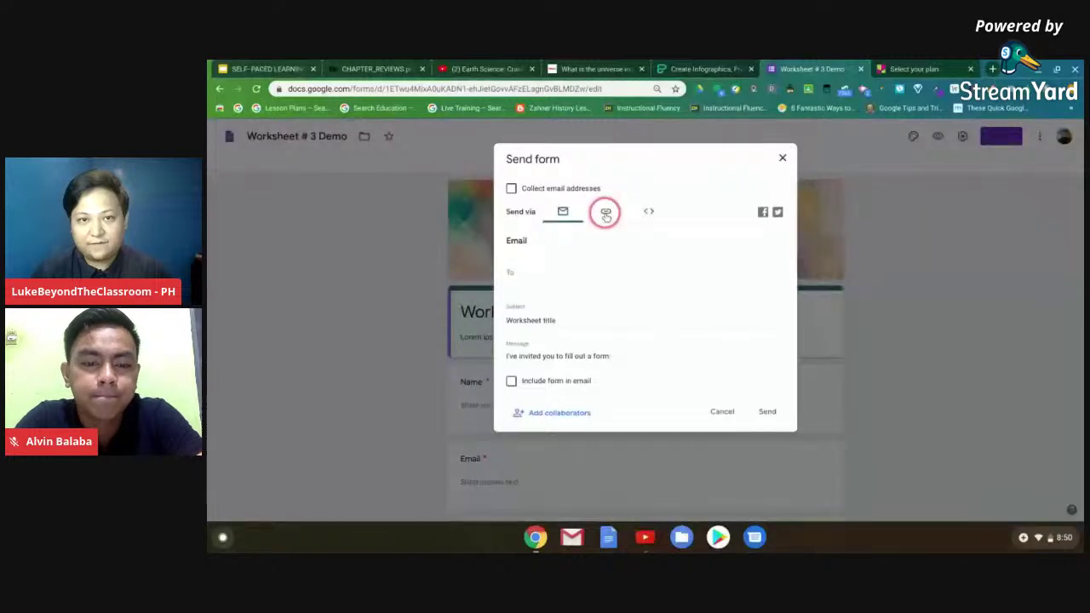
pyautogui.click(606, 213)
pyautogui.click(582, 256)
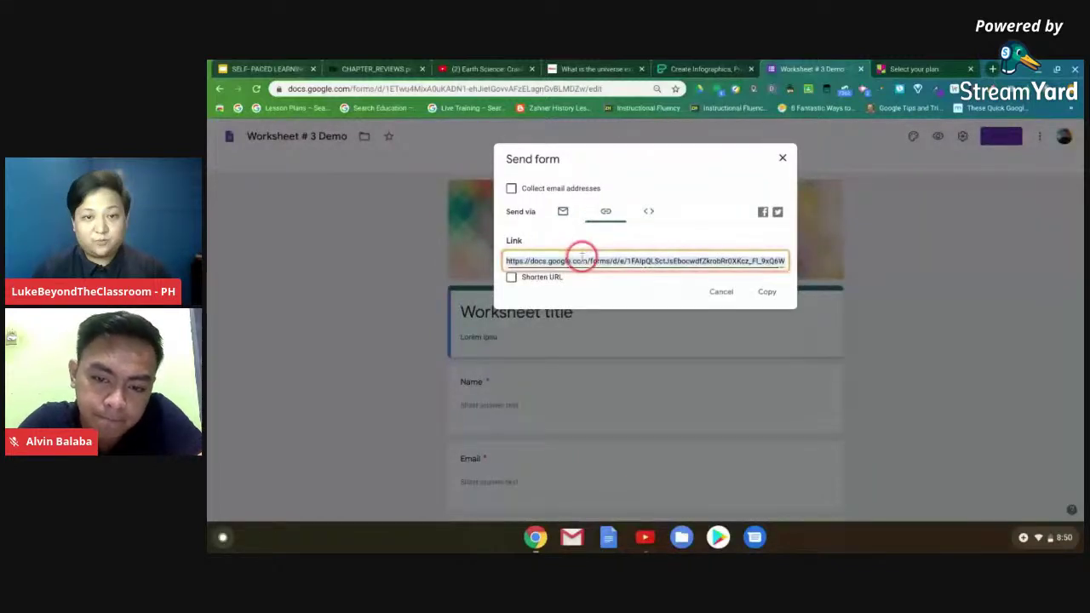
pyautogui.click(767, 291)
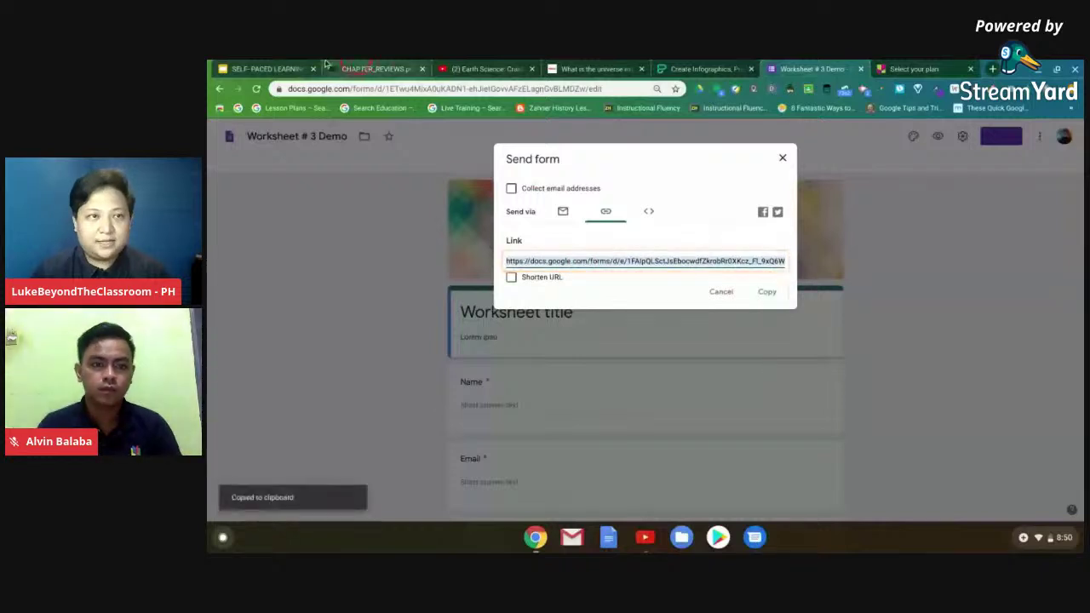
pyautogui.click(272, 68)
pyautogui.click(580, 170)
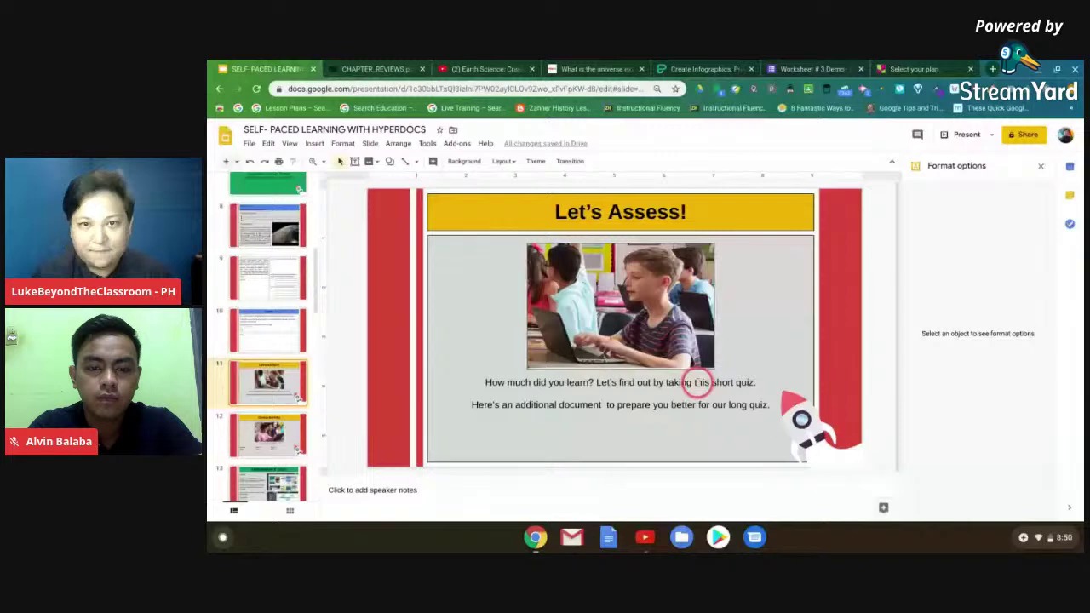
# - Hyperlink the word 'this' in slide 11's quiz sentence to the Google Forms quiz
pyautogui.doubleClick(697, 382)
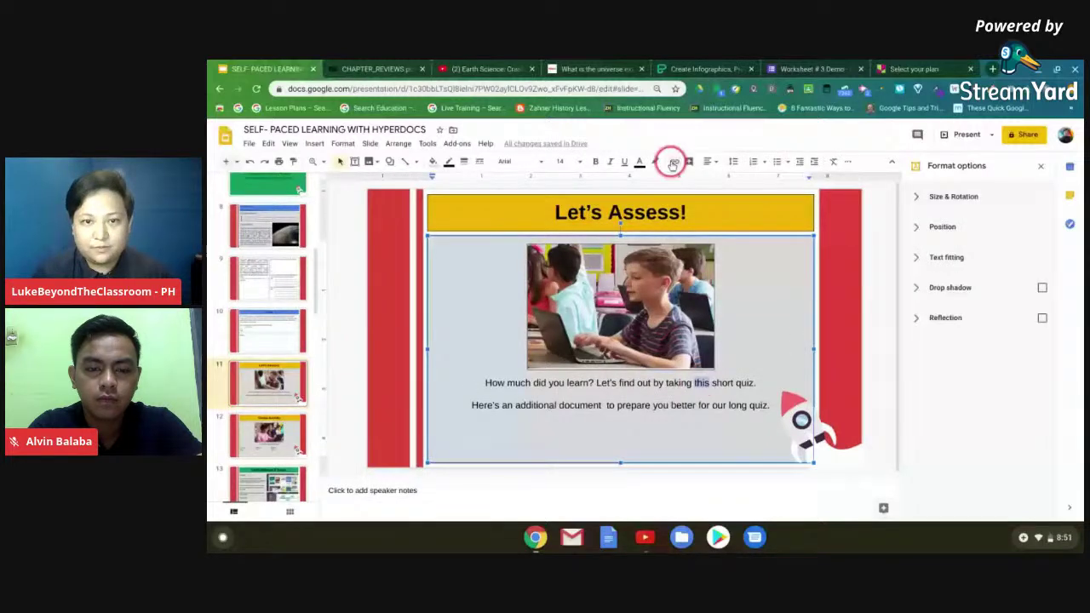
pyautogui.click(672, 162)
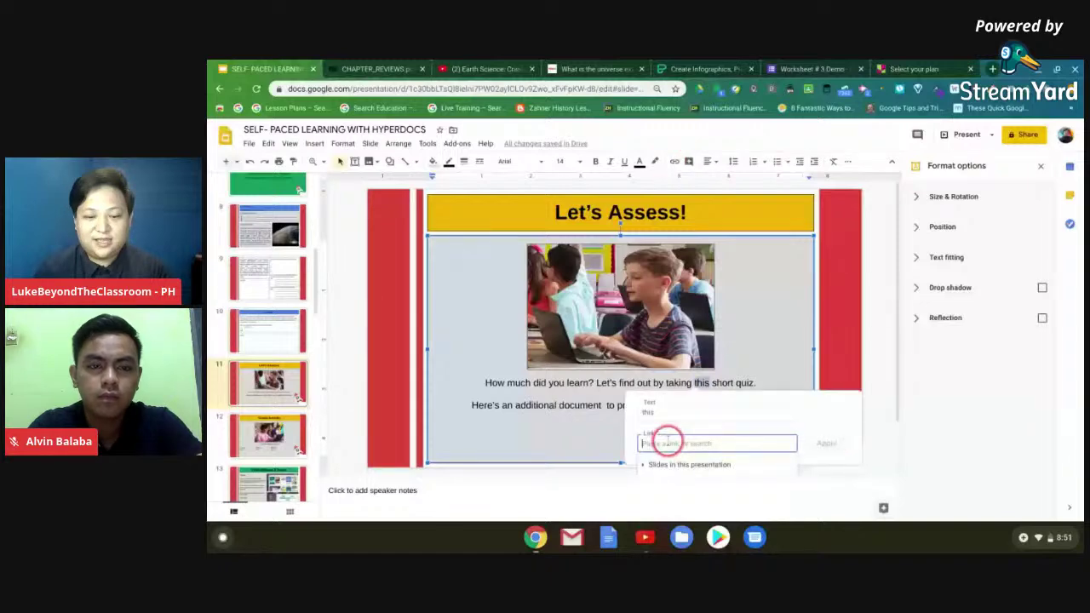
pyautogui.hotkey('ctrl', 'v')
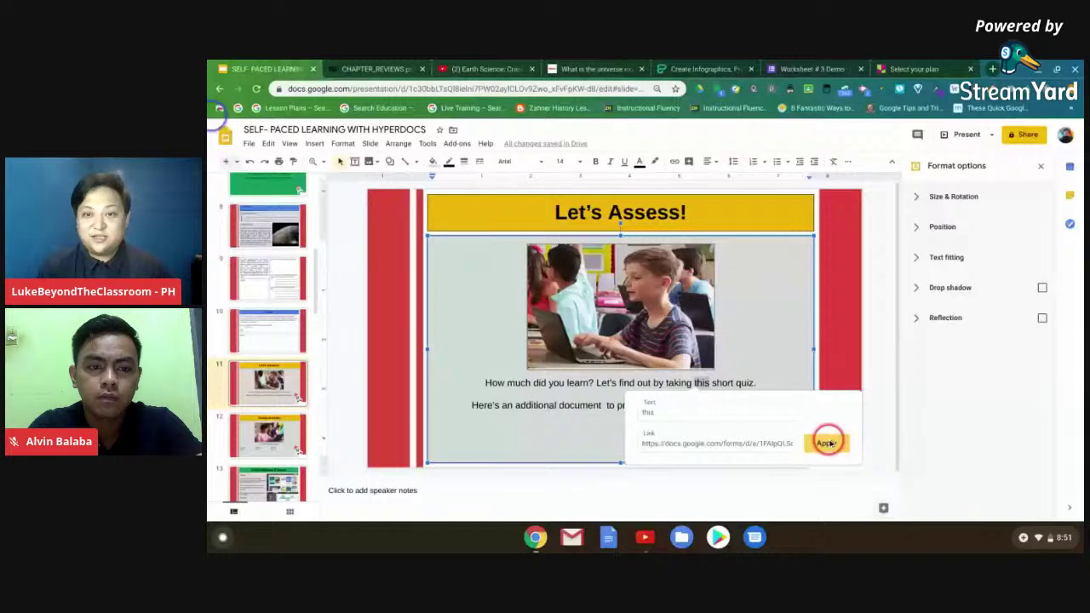
pyautogui.click(827, 443)
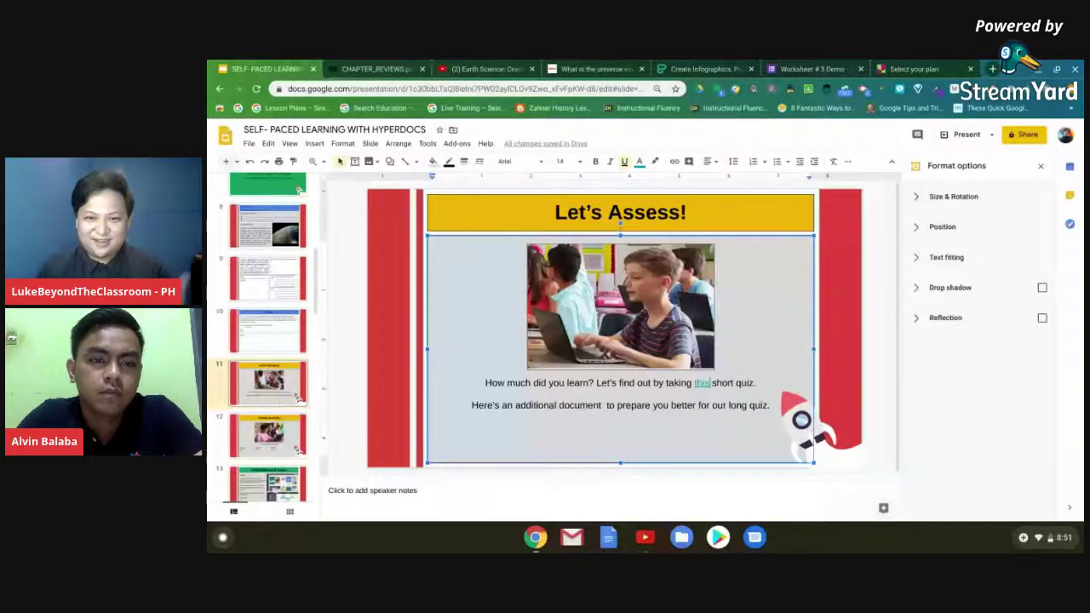
pyautogui.click(269, 441)
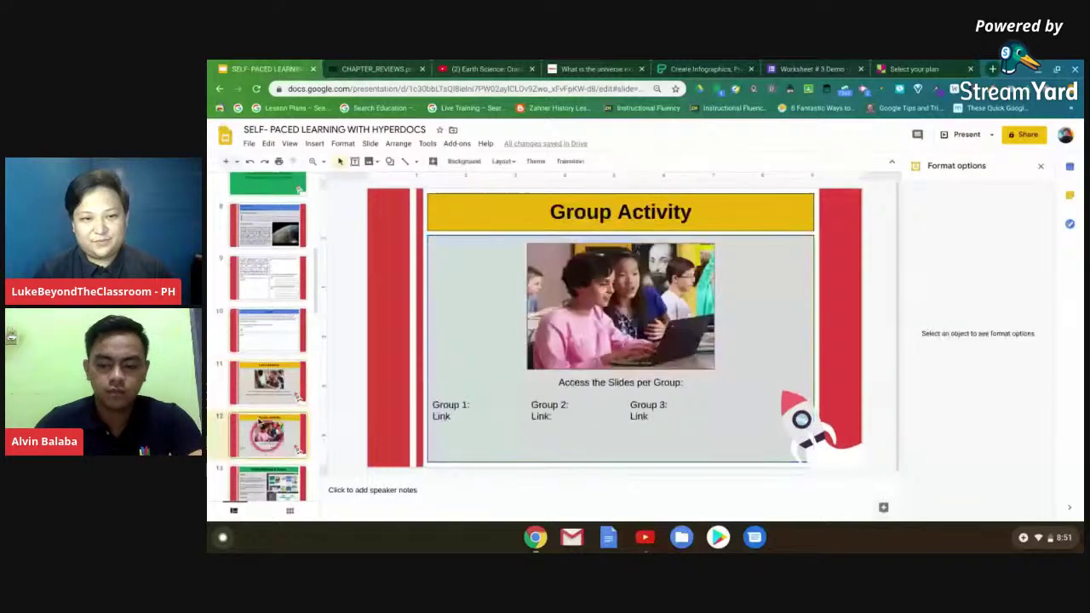
pyautogui.click(264, 388)
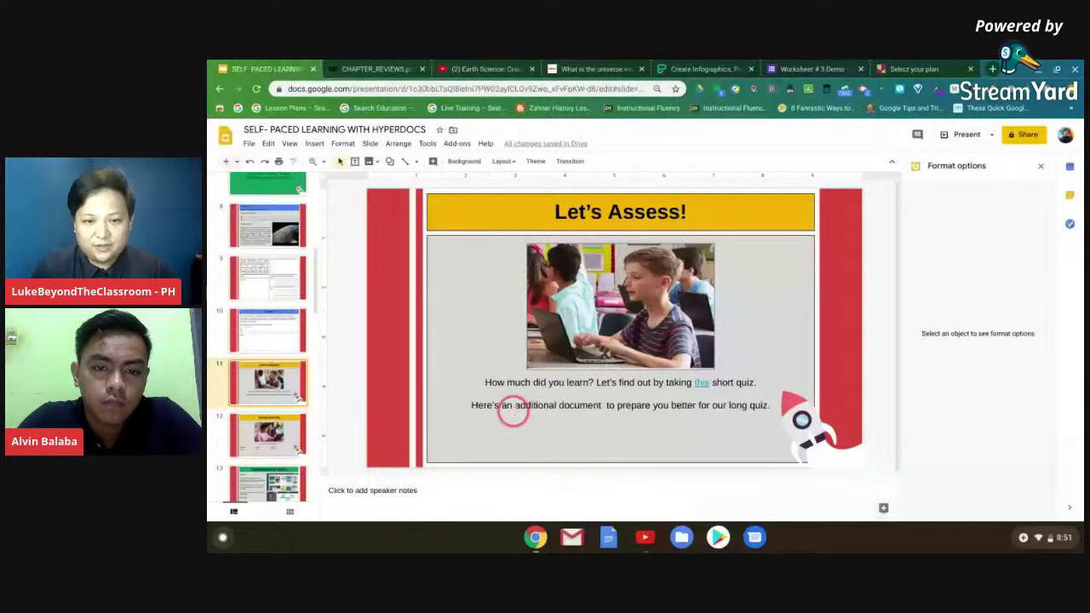
pyautogui.click(515, 407)
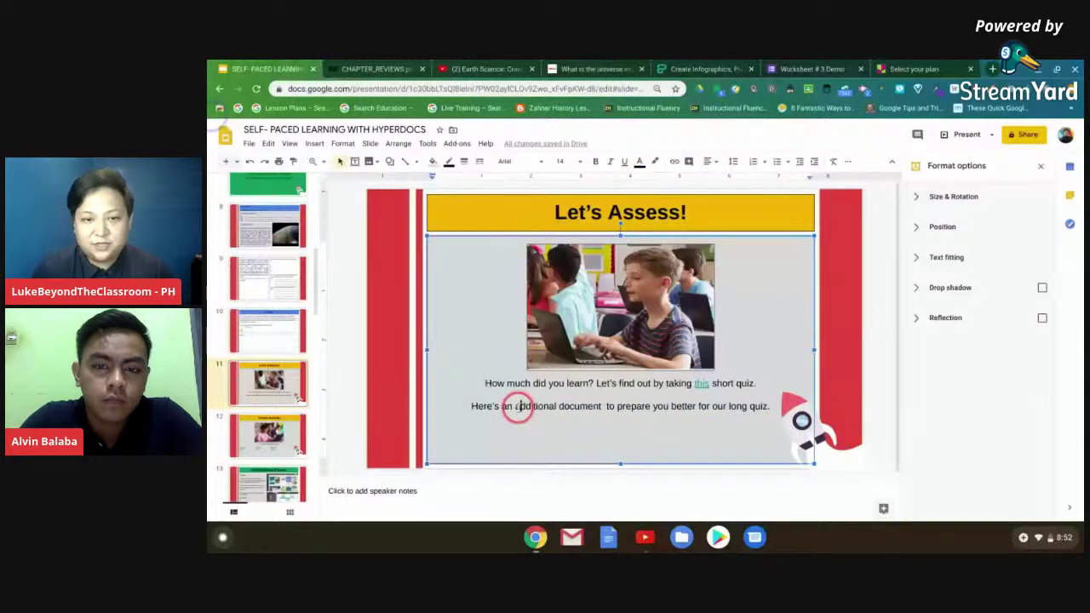
# - Select 'additional' on slide 11 and copy the CHAPTER_REVIEWS PDF's web address
pyautogui.moveTo(517, 407); pyautogui.dragTo(550, 401)
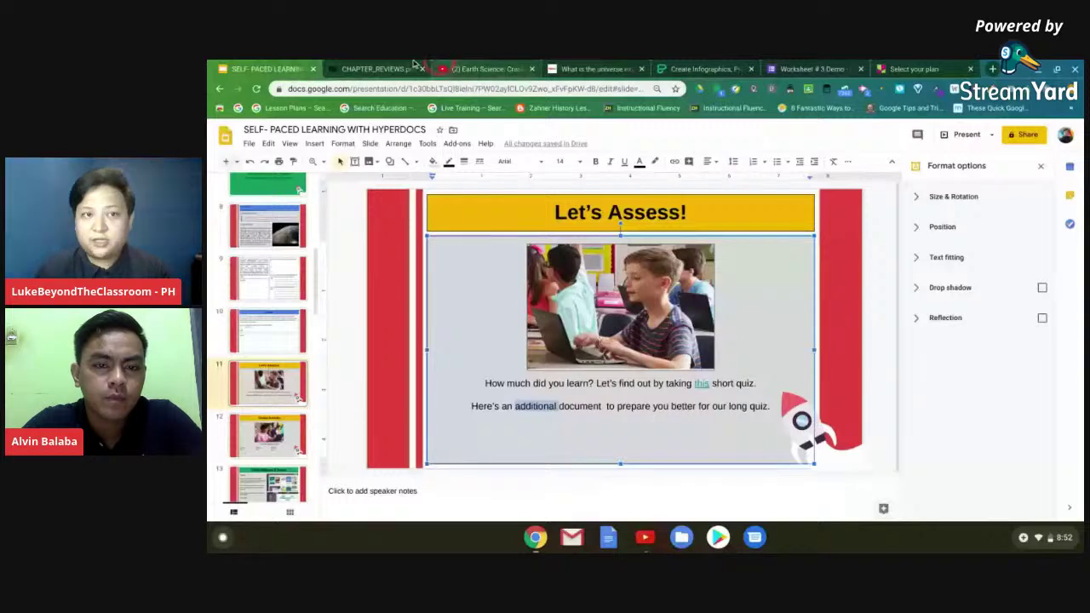
pyautogui.click(375, 68)
pyautogui.rightClick(424, 89)
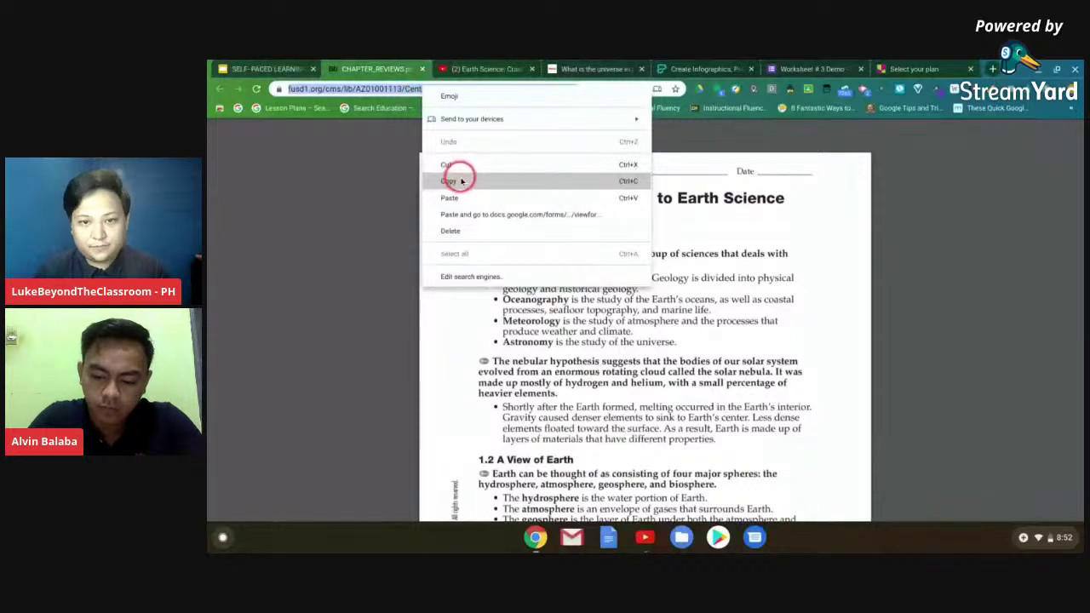
pyautogui.click(461, 181)
pyautogui.hotkey('ctrl', '1')
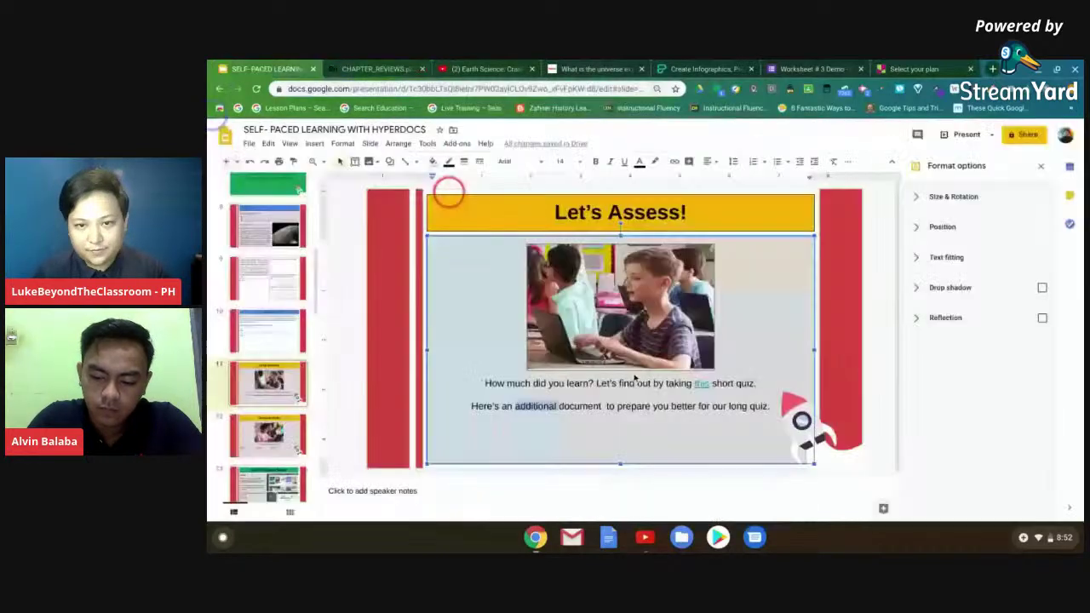
# - Paste the PDF address as the hyperlink on the word 'additional'
pyautogui.click(676, 161)
pyautogui.click(549, 383)
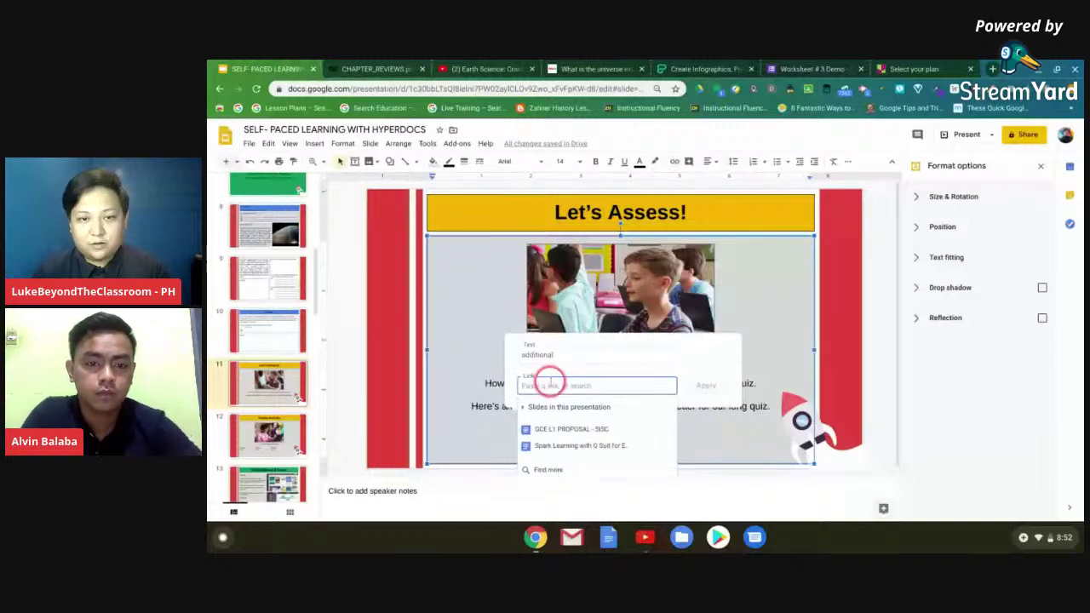
pyautogui.hotkey('ctrl', 'v')
pyautogui.click(707, 388)
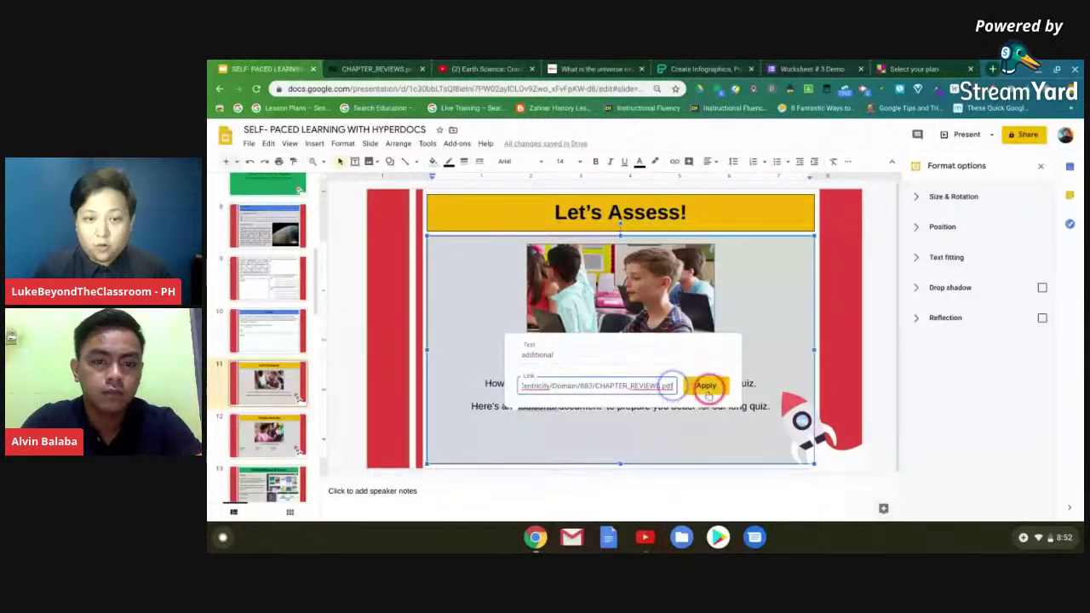
pyautogui.click(718, 382)
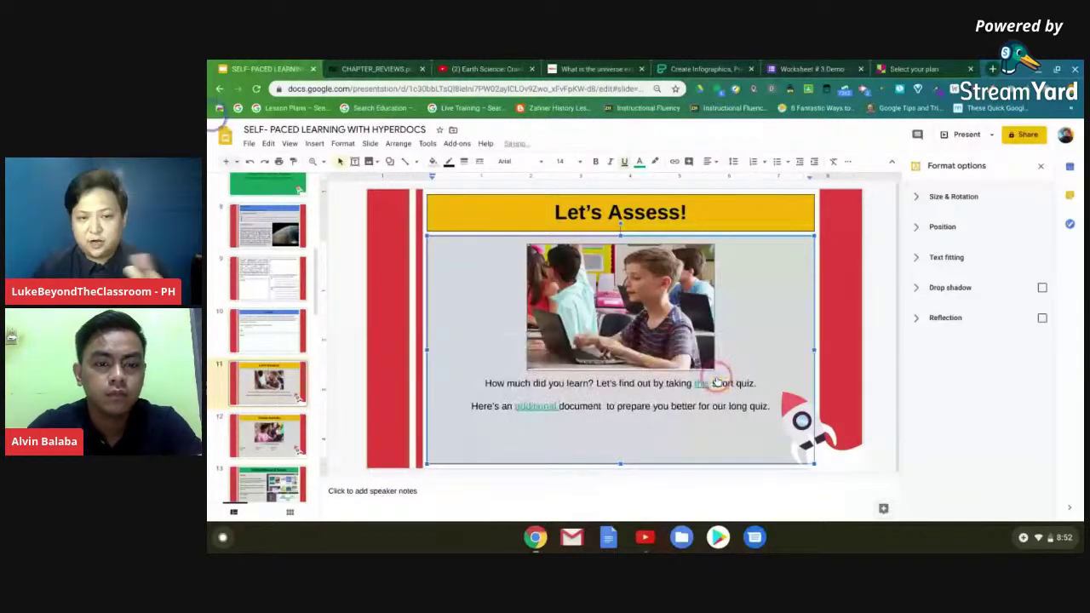
pyautogui.click(701, 383)
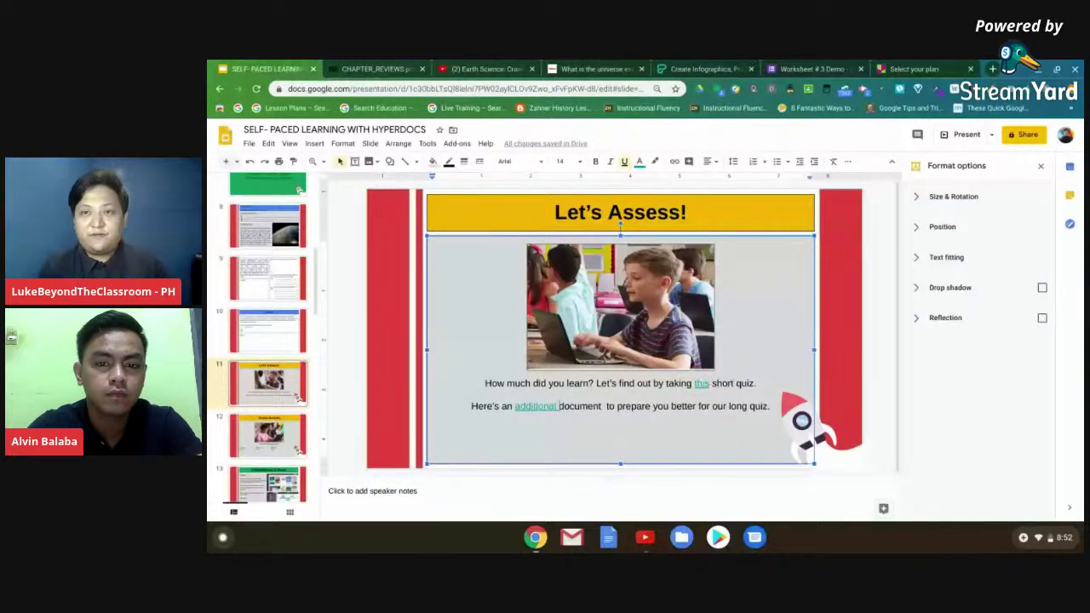
pyautogui.click(637, 414)
pyautogui.click(619, 406)
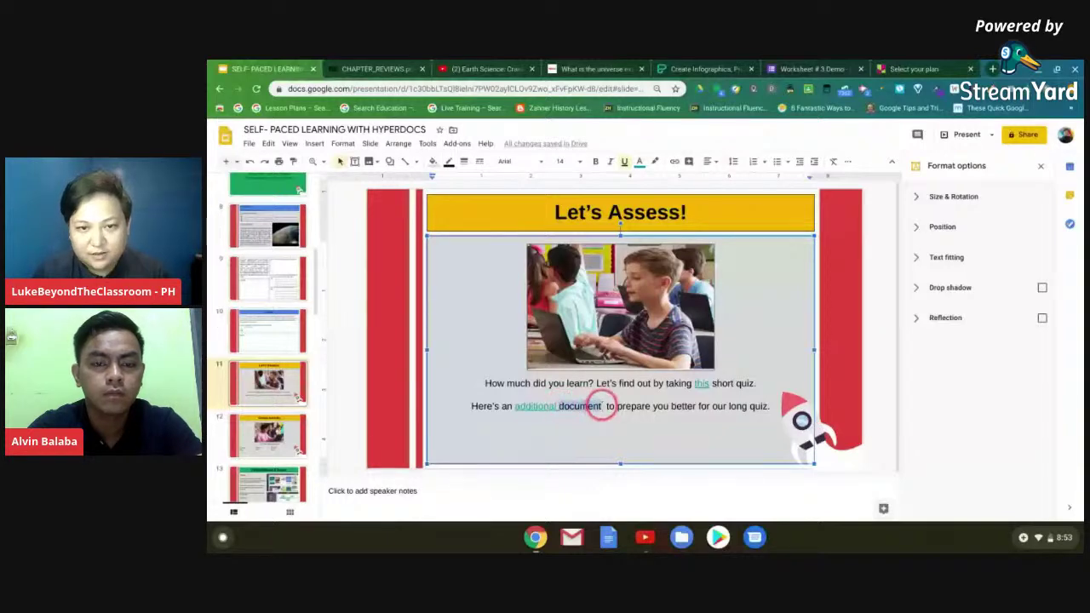
# - Link the word 'document' to slide 8 of this presentation
pyautogui.click(673, 162)
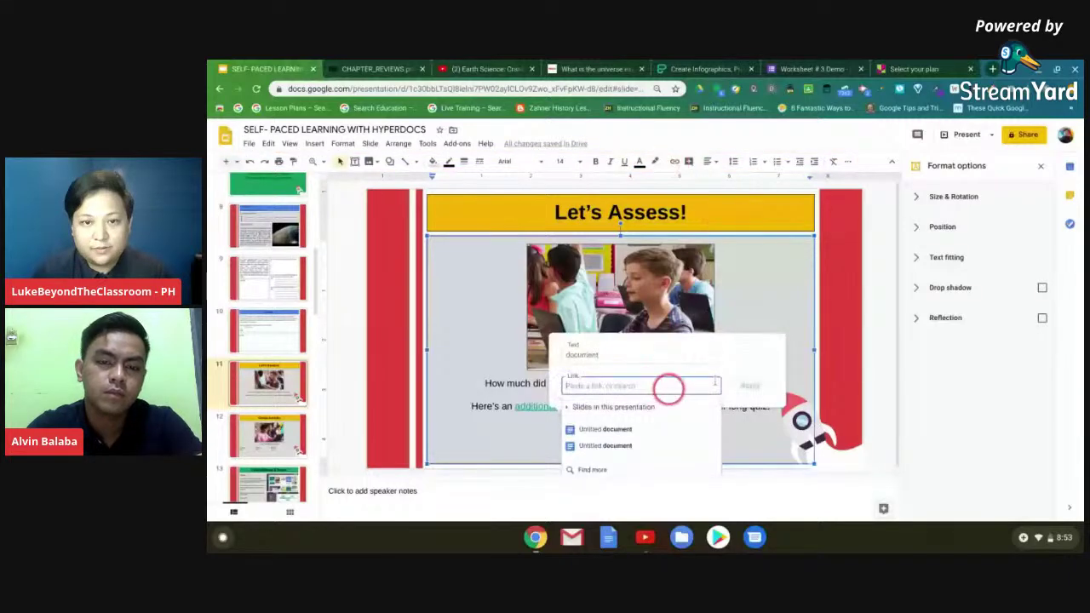
pyautogui.scroll(-1, 652, 423)
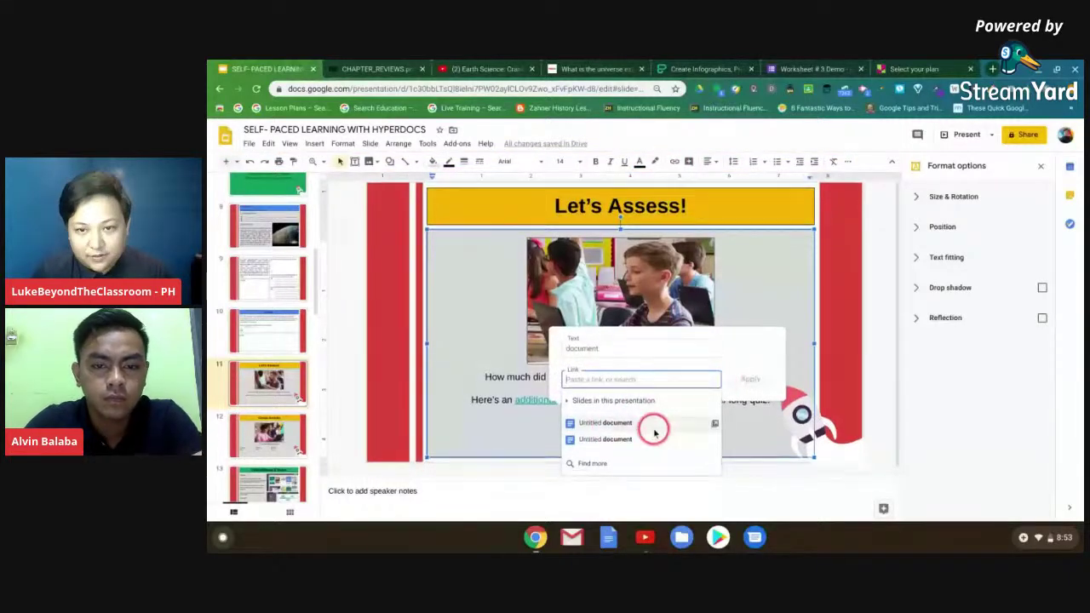
pyautogui.click(573, 402)
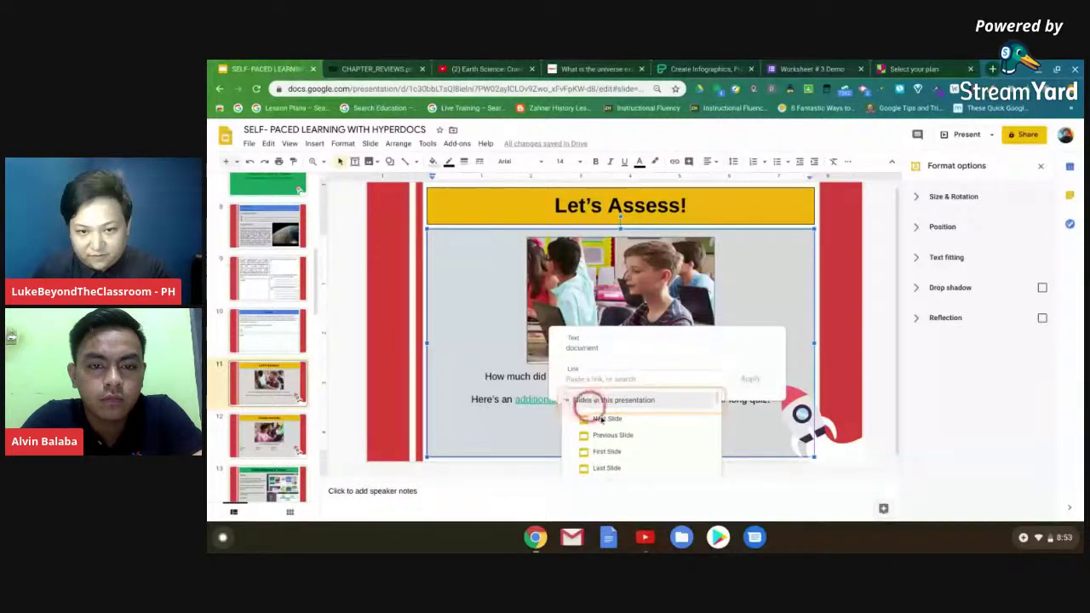
pyautogui.scroll(-2, 609, 430)
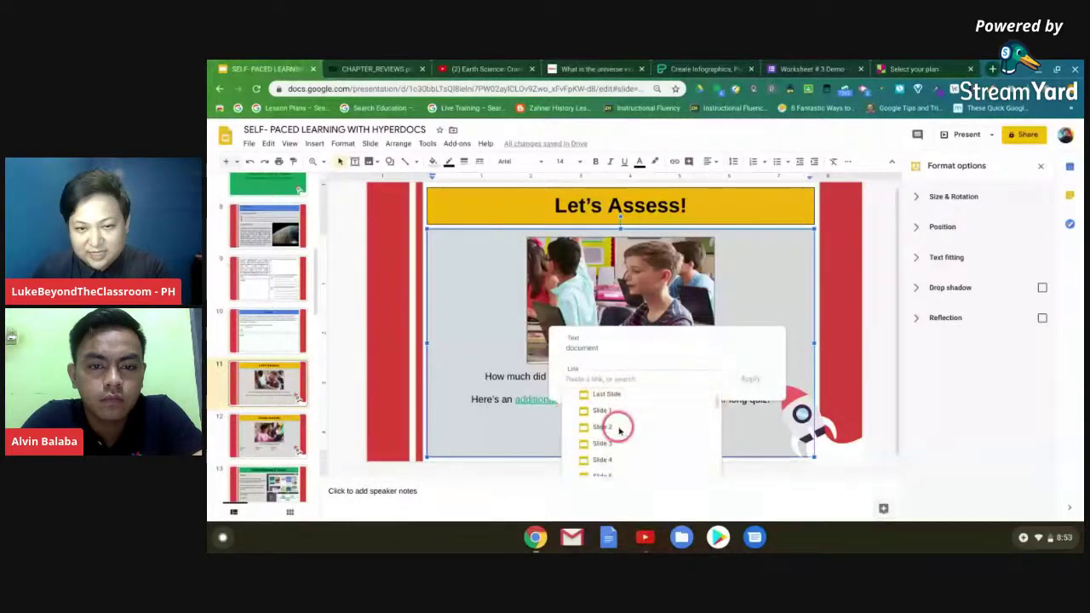
pyautogui.scroll(-1, 626, 432)
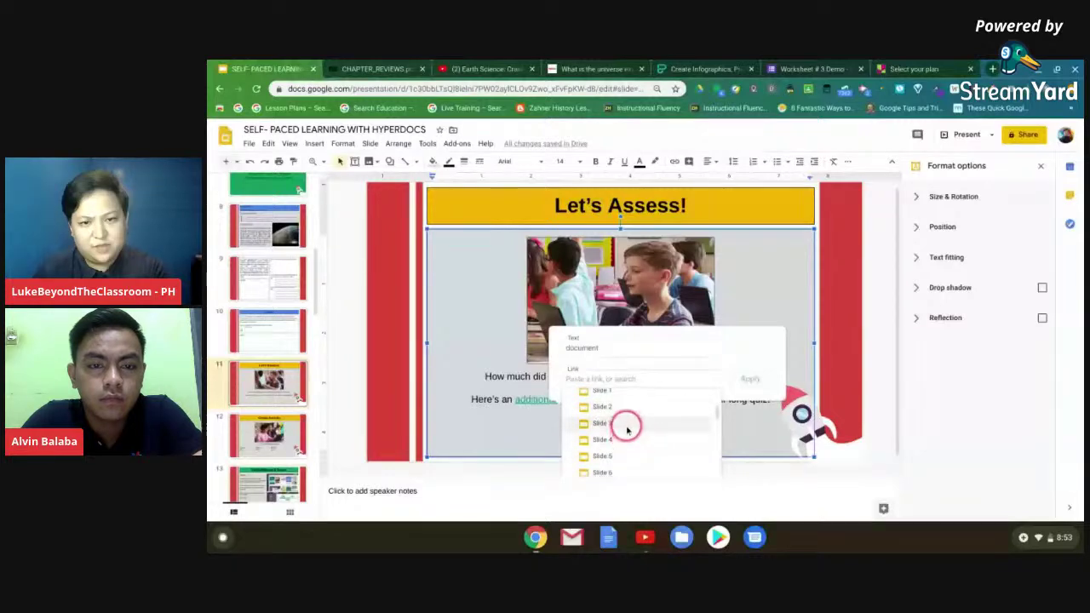
pyautogui.scroll(-2, 626, 430)
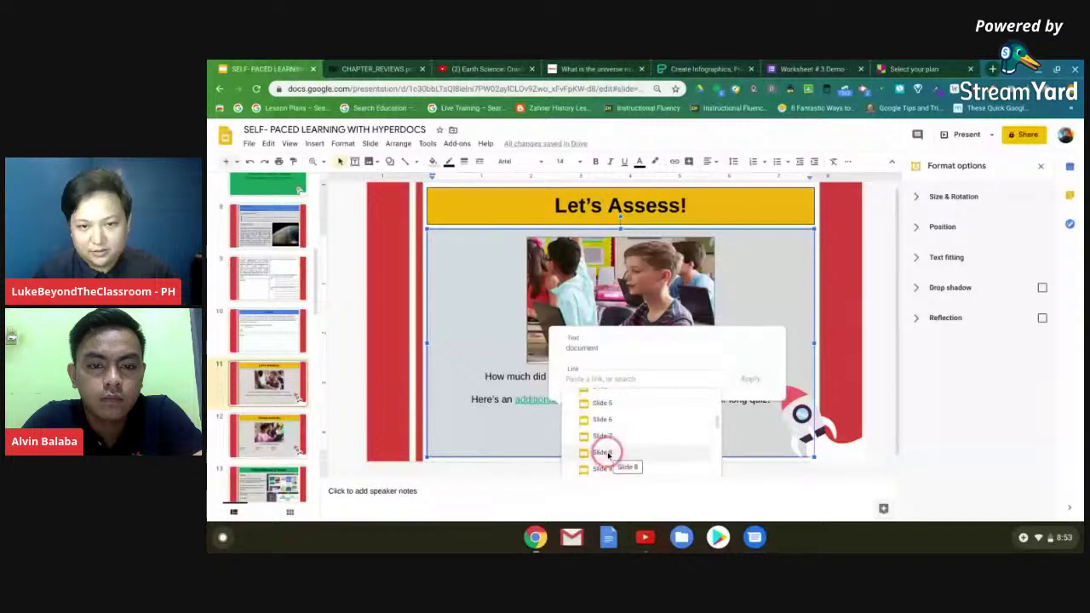
pyautogui.click(608, 453)
pyautogui.click(751, 379)
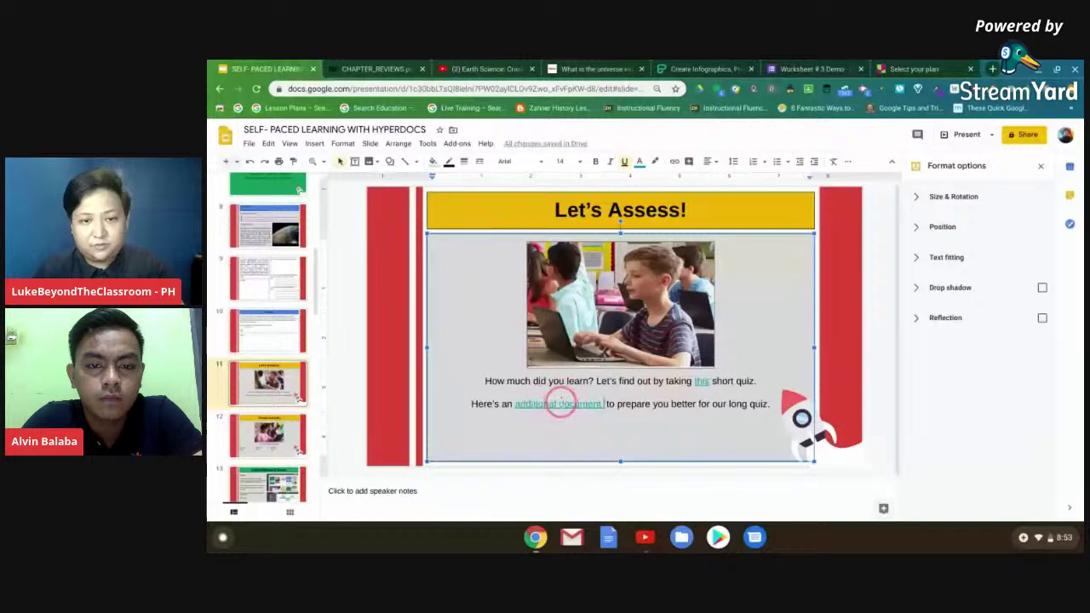
pyautogui.click(560, 402)
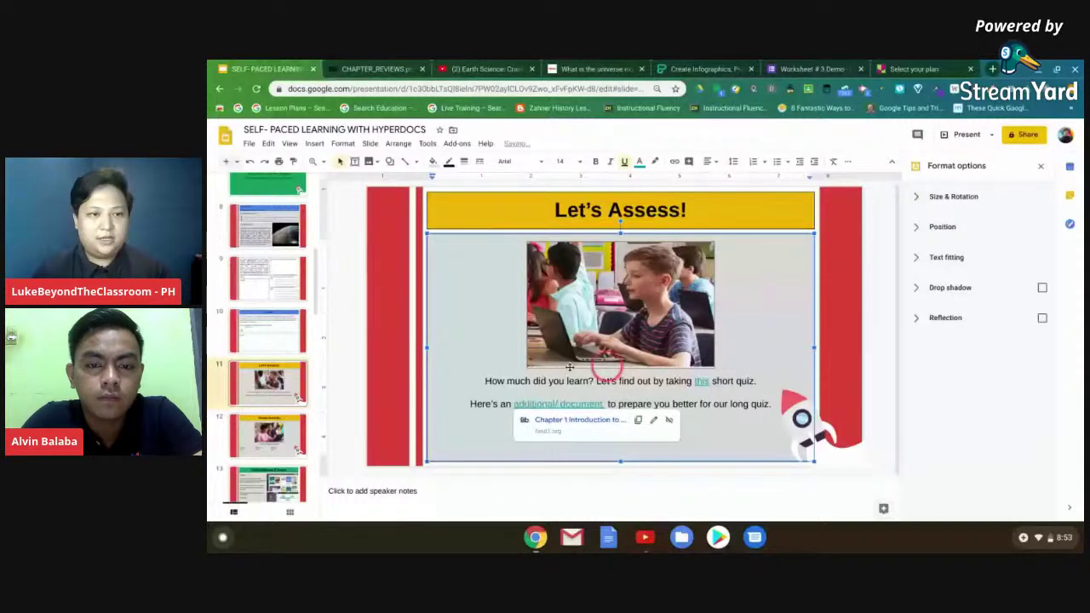
pyautogui.click(262, 451)
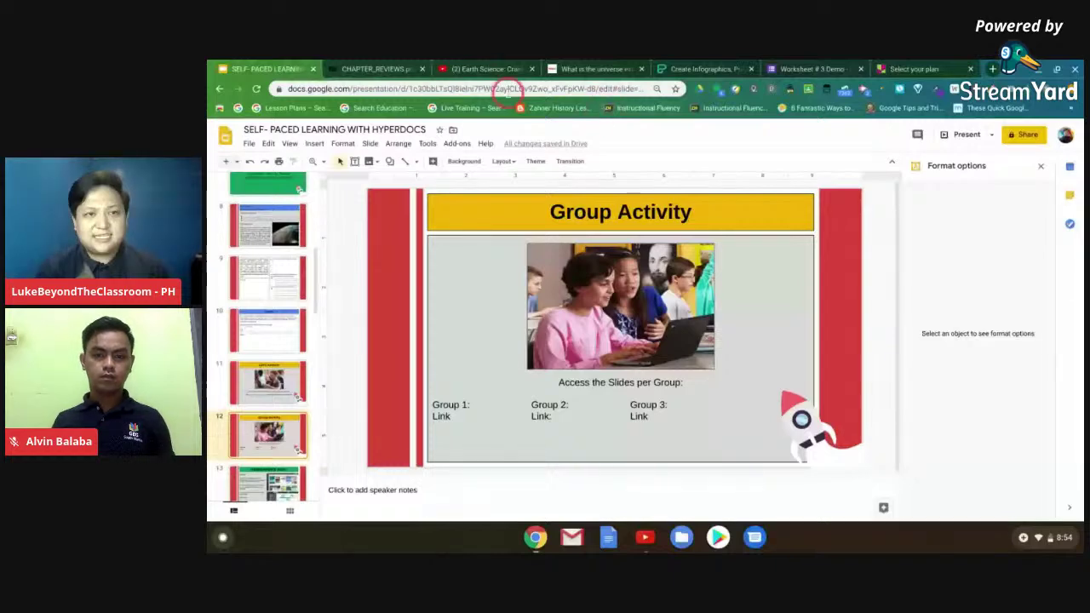
# - Scroll through slide 12, the Group Activity slide with Group 1–3 link placeholders
pyautogui.scroll(-2, 235, 347)
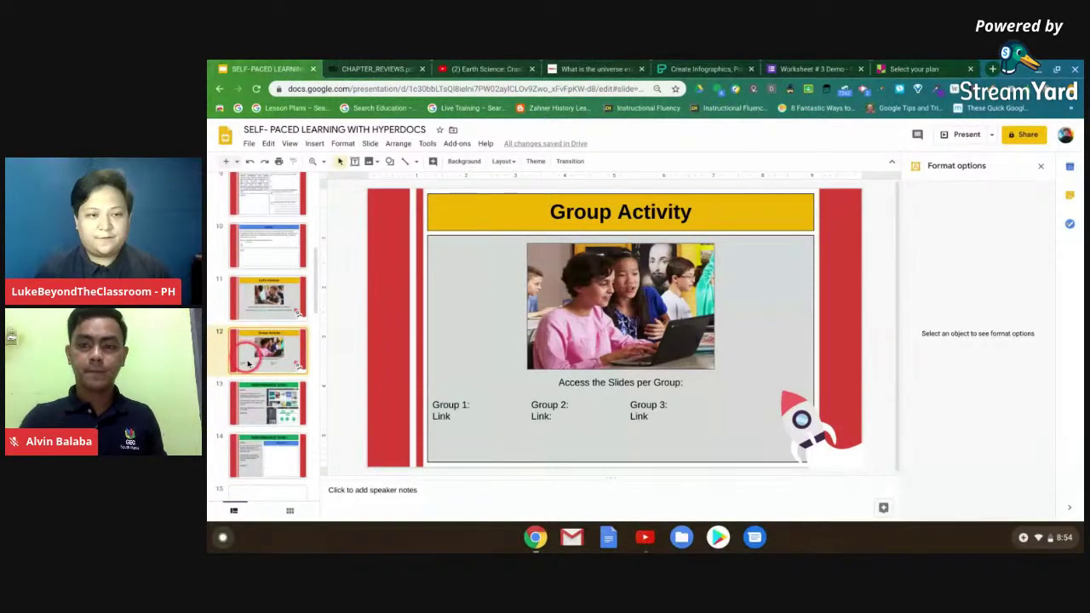
# - Review the Task 1 Performance Task slide, then switch to the Piktochart site
pyautogui.click(264, 410)
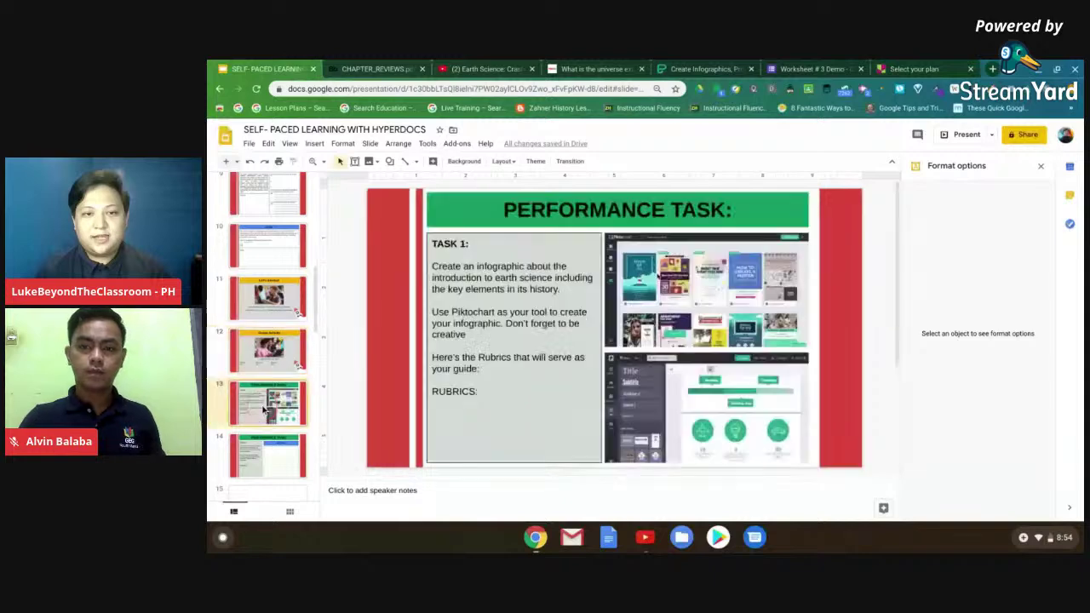
pyautogui.scroll(-1, 281, 358)
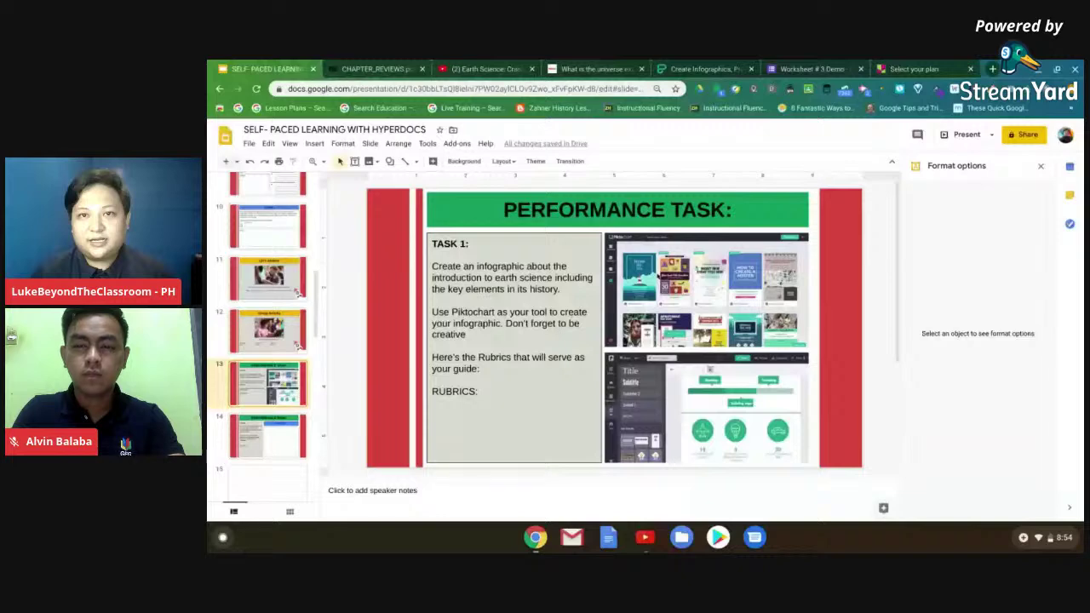
pyautogui.click(694, 68)
pyautogui.moveTo(523, 126)
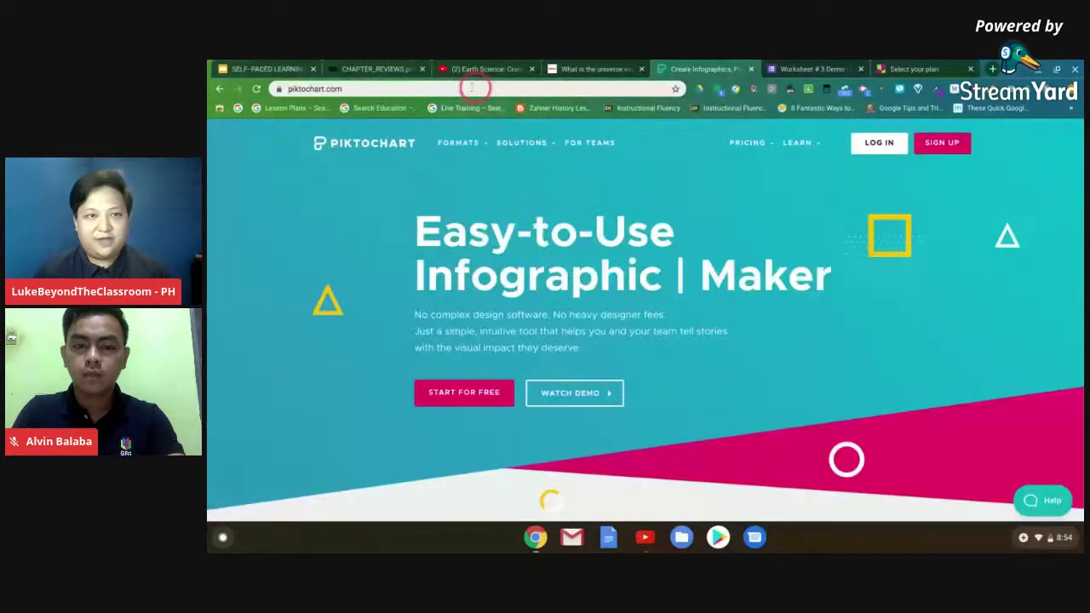
# - Copy the Piktochart web address and return to the lesson slides
pyautogui.click(349, 88)
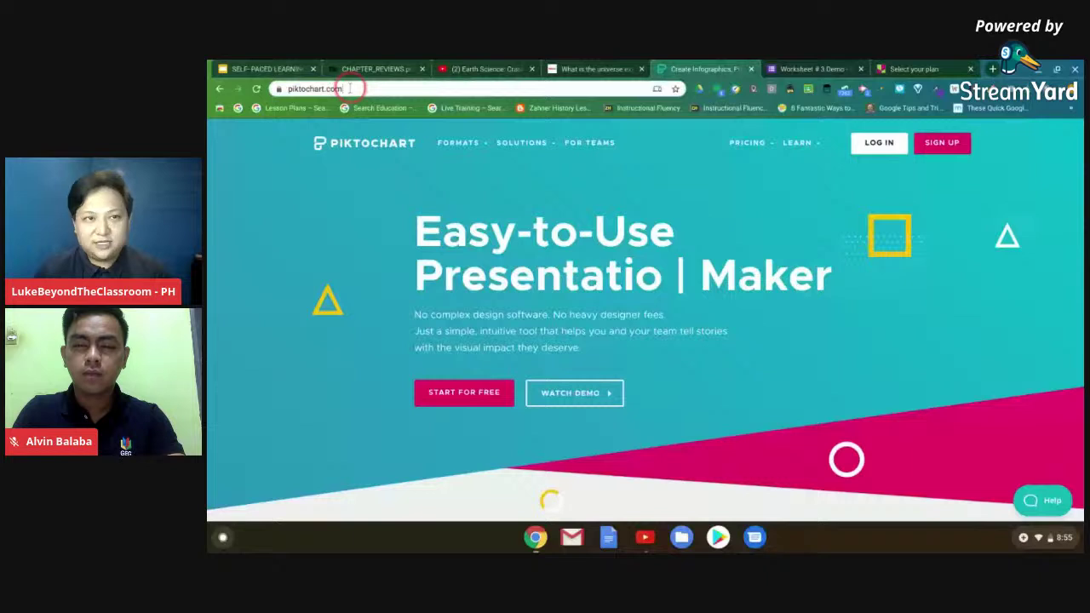
pyautogui.rightClick(337, 92)
pyautogui.hotkey('ctrl', 'c')
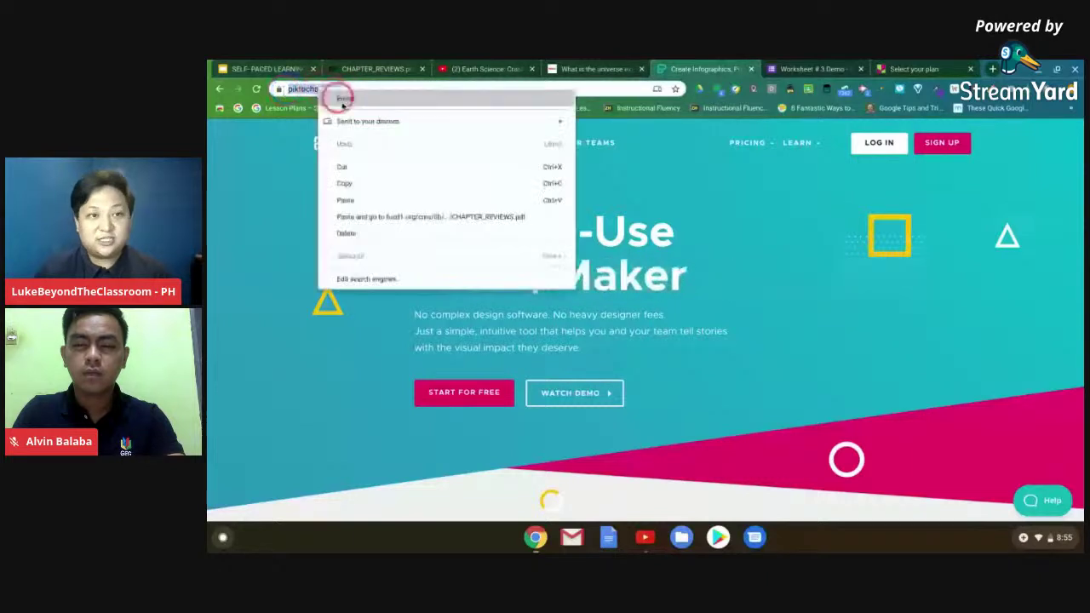
pyautogui.click(344, 183)
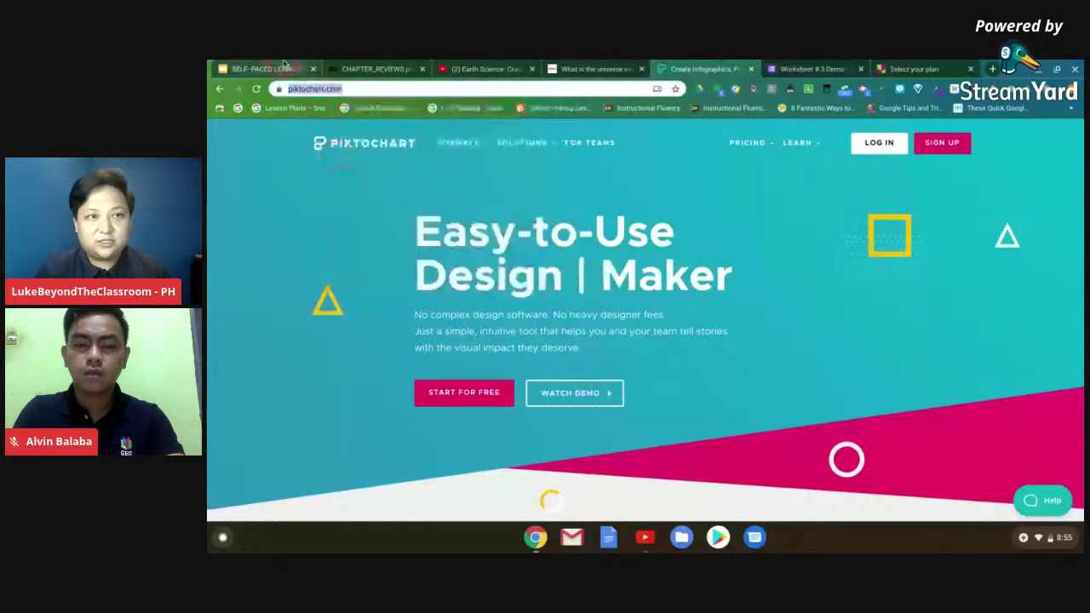
pyautogui.click(286, 68)
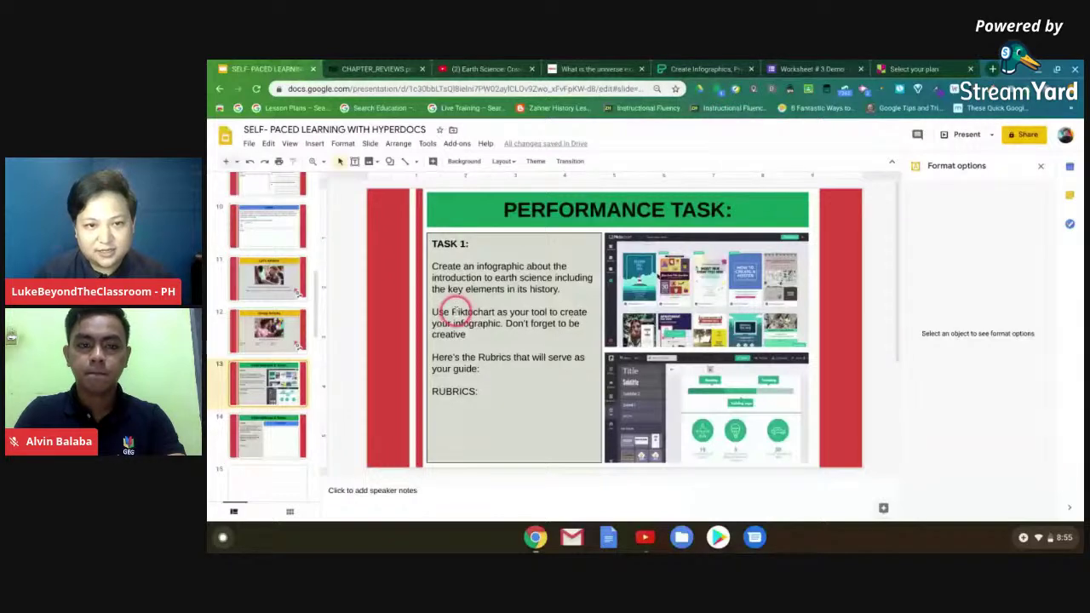
pyautogui.moveTo(453, 312); pyautogui.dragTo(493, 312)
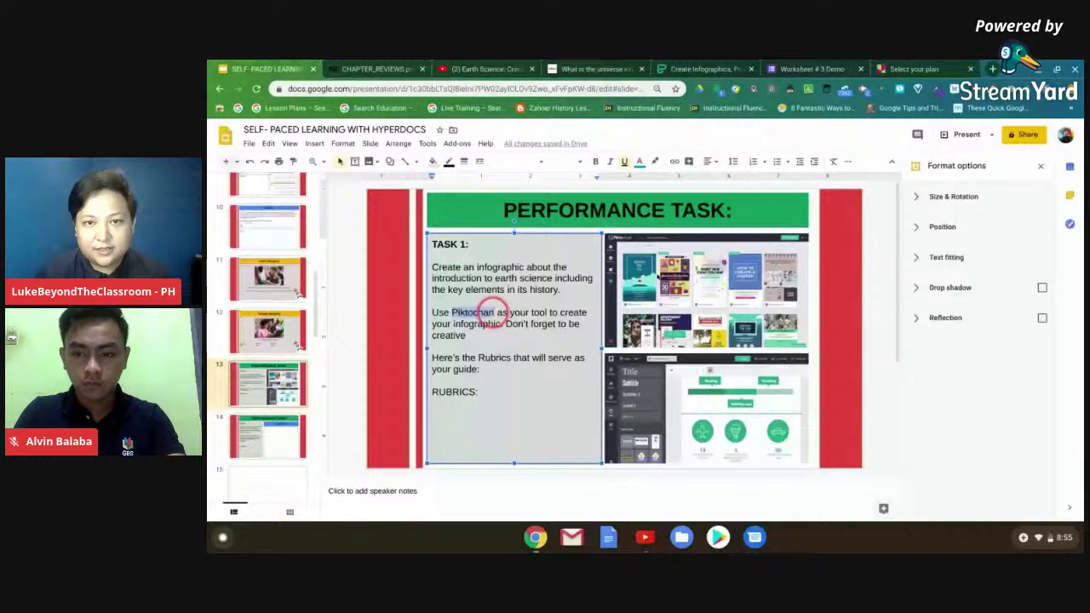
pyautogui.click(674, 161)
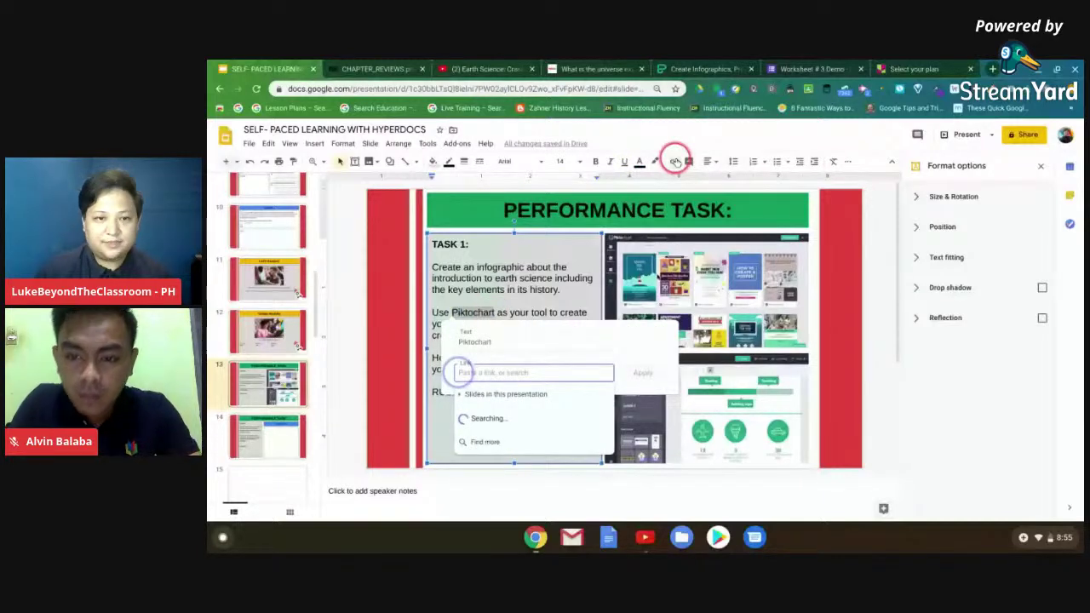
pyautogui.hotkey('ctrl', 'v')
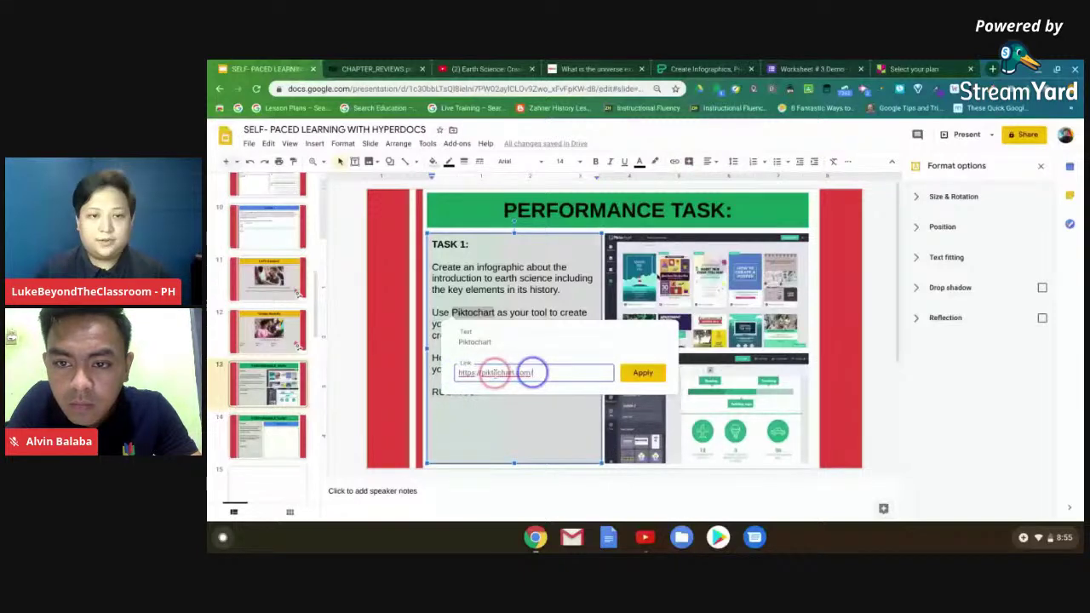
pyautogui.press('Return')
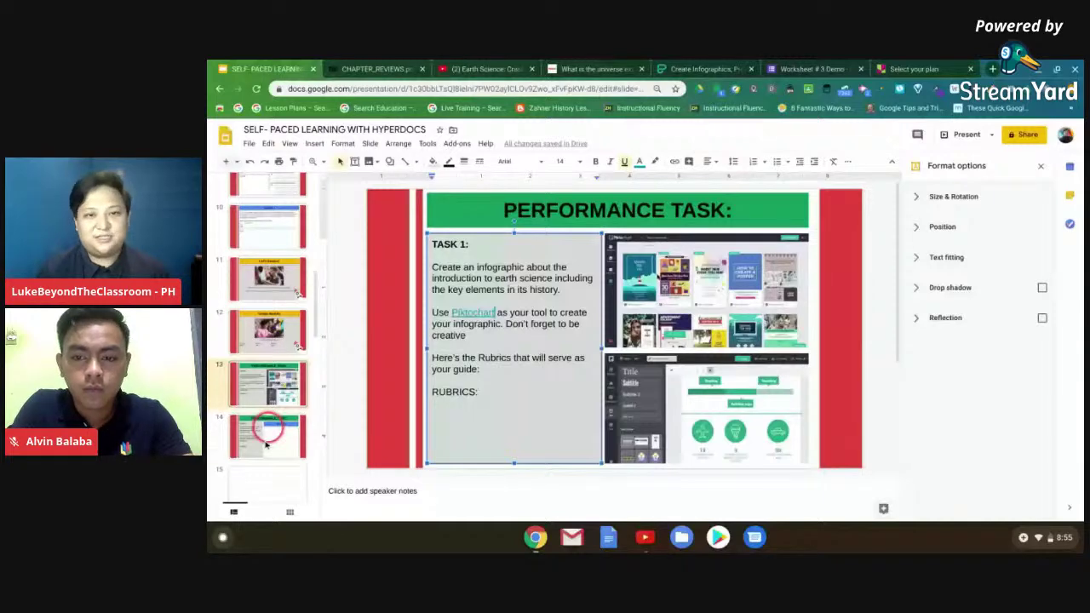
pyautogui.click(267, 439)
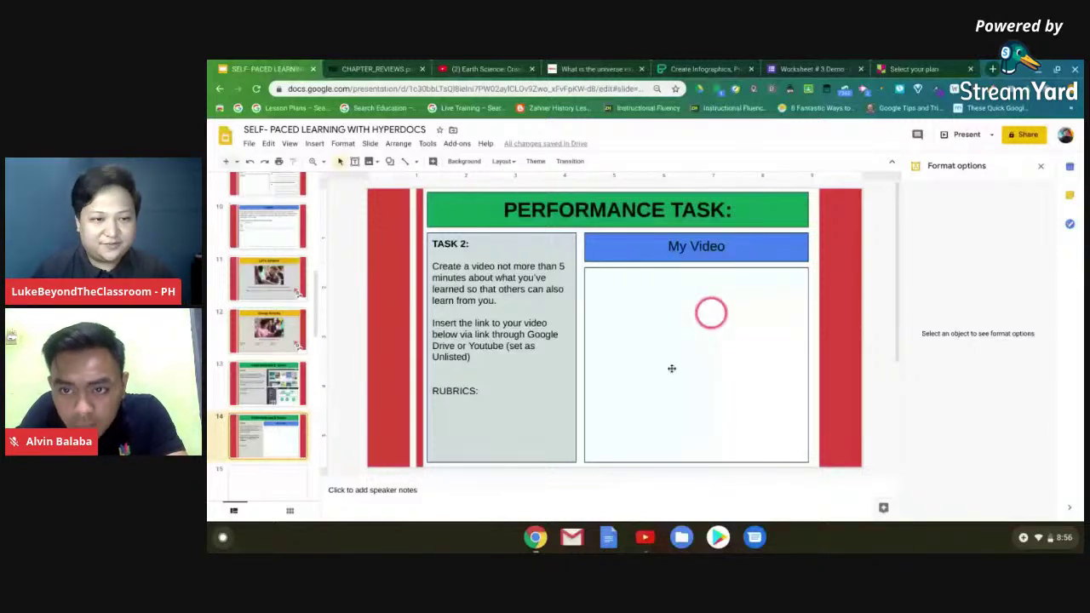
# - Move past the Task 2 video slide to blank slide 15, then on to slide 17
pyautogui.scroll(-3, 287, 381)
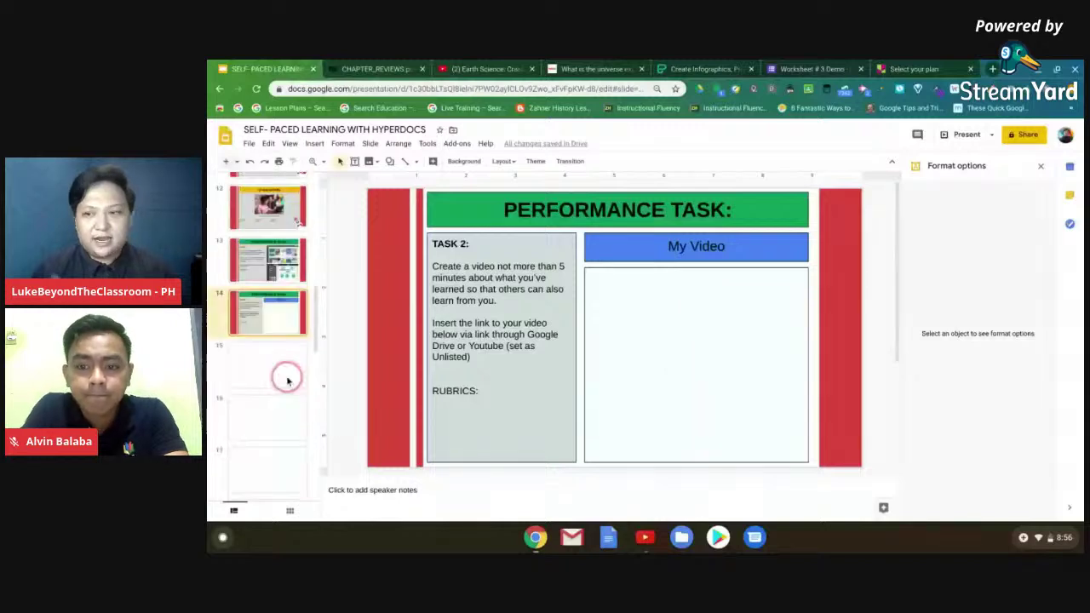
pyautogui.click(279, 369)
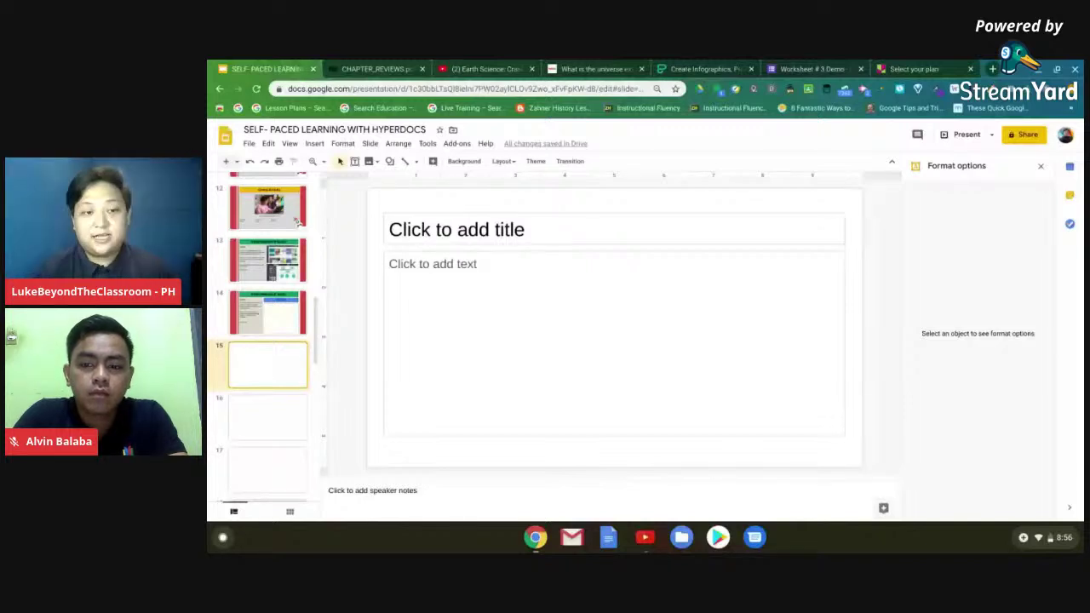
pyautogui.press('Down')
pyautogui.press('Down')
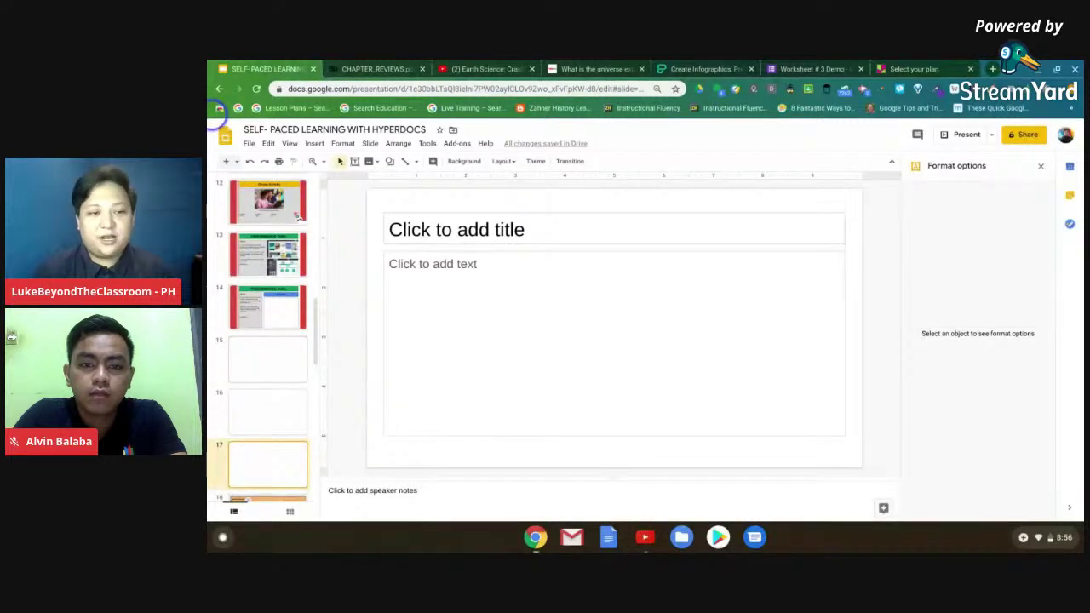
# - Present the deck from the NOTES FROM slide and advance to the Checklist slide
pyautogui.press('Down')
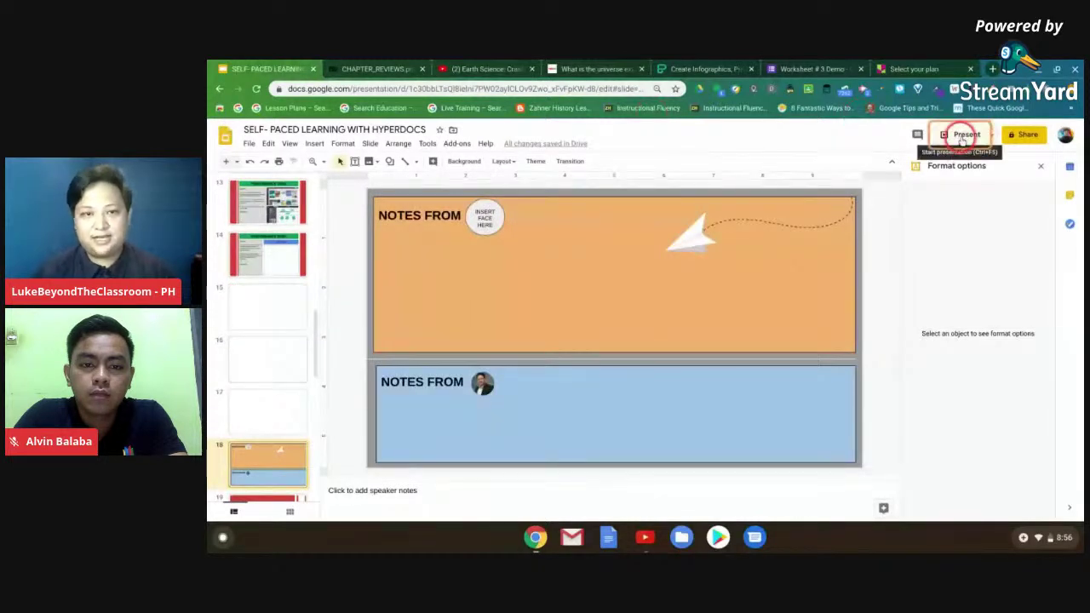
pyautogui.click(962, 136)
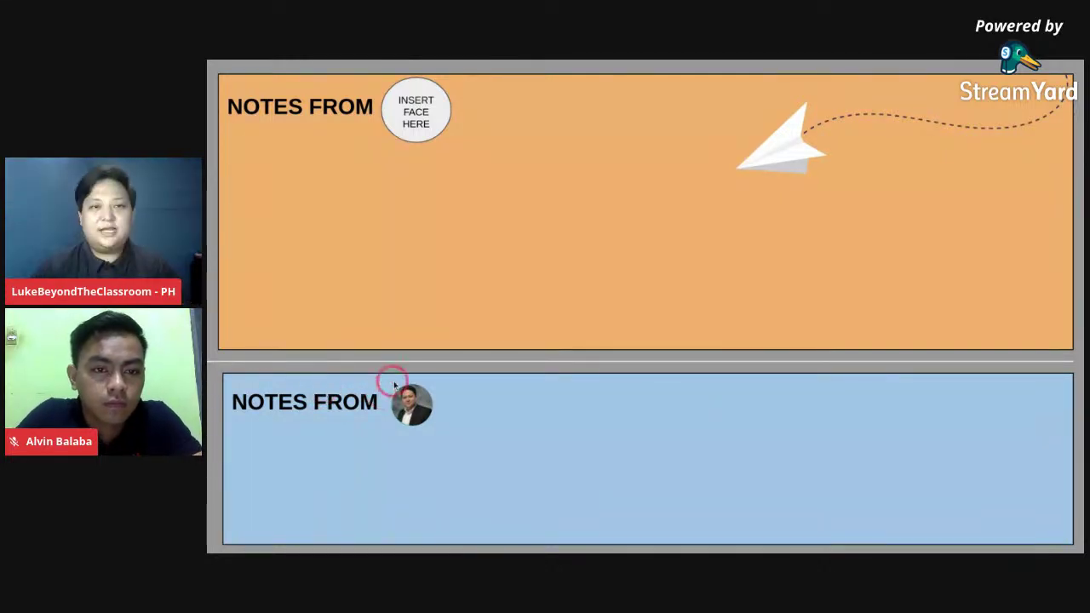
pyautogui.press('Right')
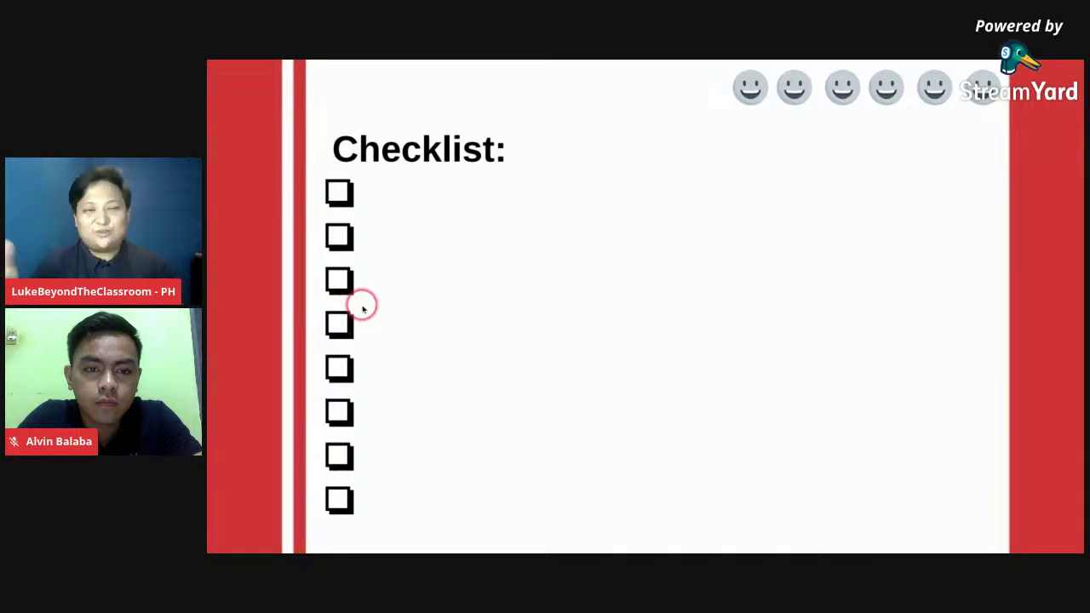
# - Go forward to the TUESDAY slide, back to the Checklist, then exit the slideshow
pyautogui.press('Right')
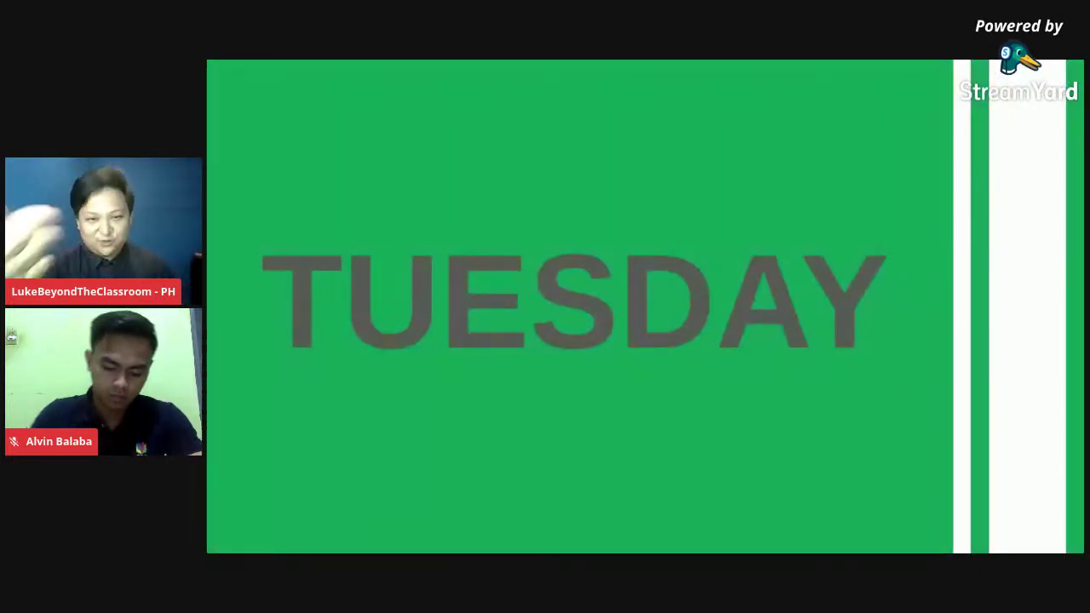
pyautogui.press('Left')
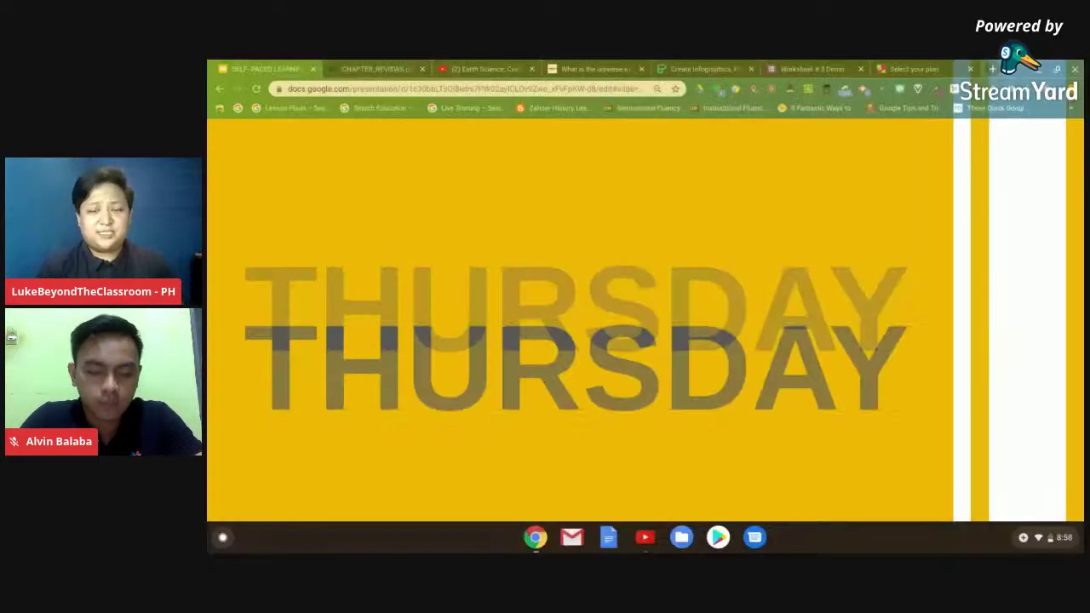
pyautogui.press('Escape')
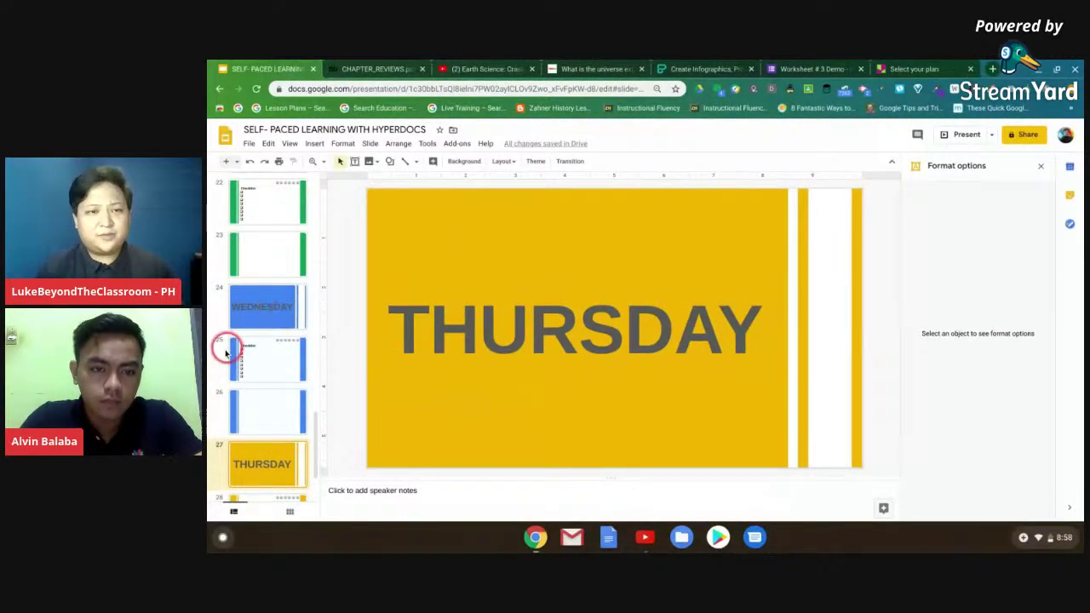
# - Return to the THURSDAY slide of the HyperDocs deck and select its web address
pyautogui.scroll(3, 248, 330)
pyautogui.scroll(10, 248, 330)
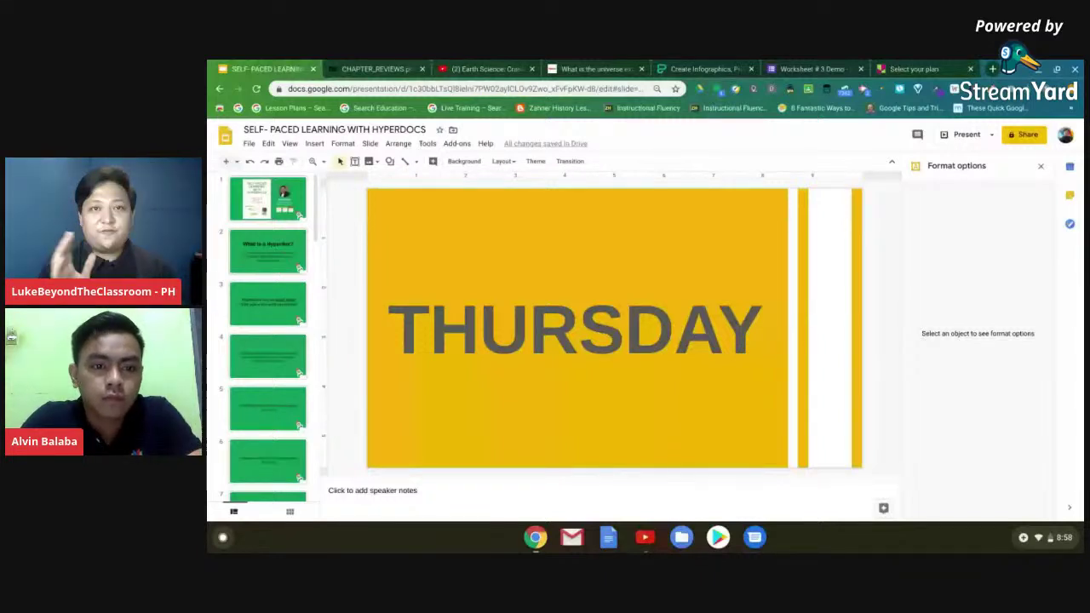
pyautogui.click(274, 267)
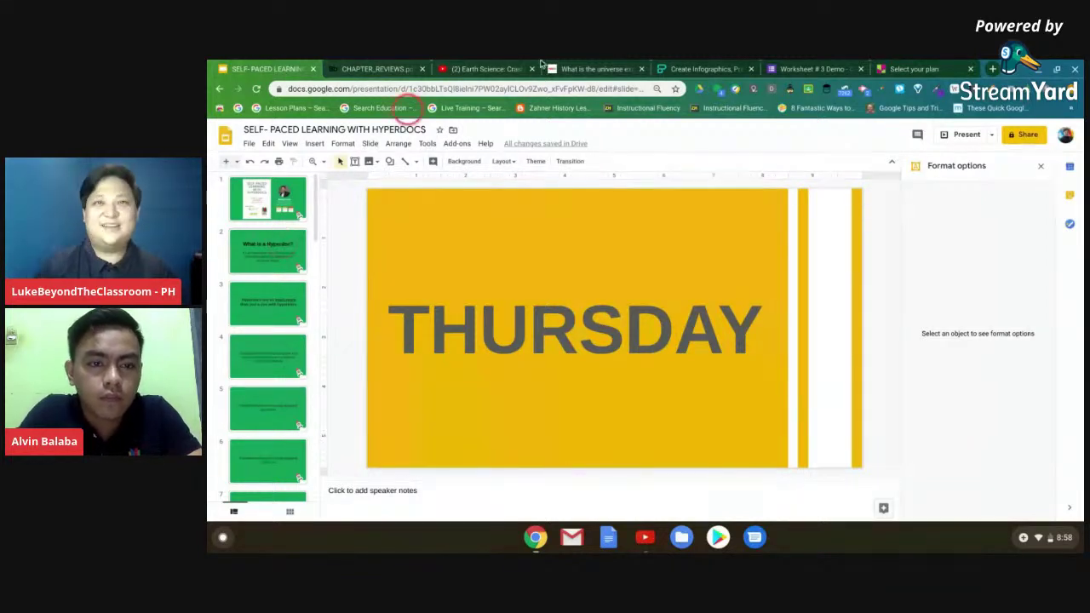
pyautogui.click(519, 127)
pyautogui.click(309, 264)
pyautogui.click(312, 218)
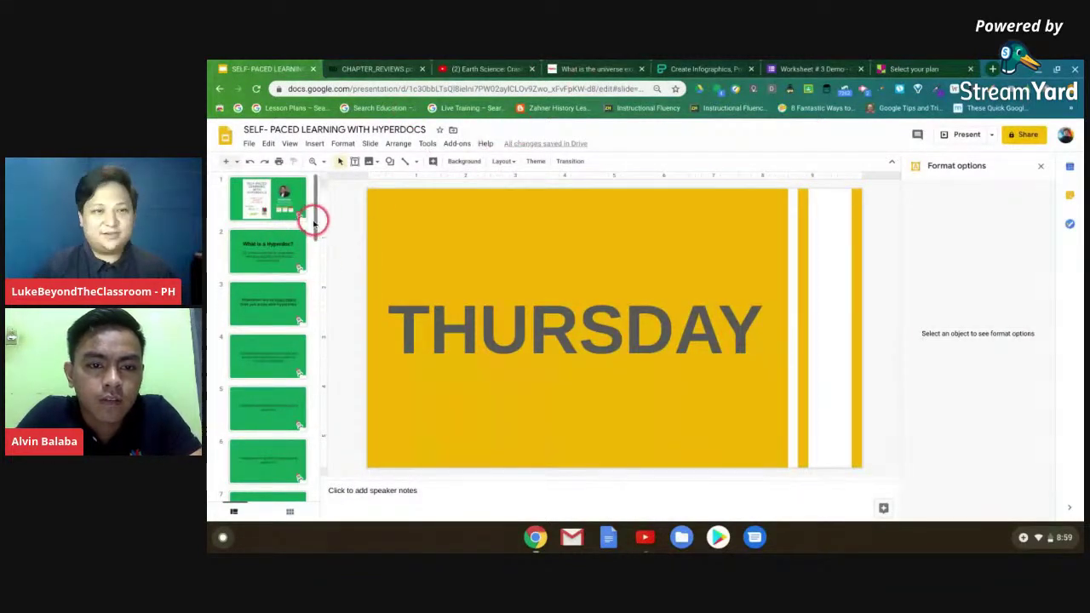
pyautogui.moveTo(313, 234); pyautogui.dragTo(328, 213)
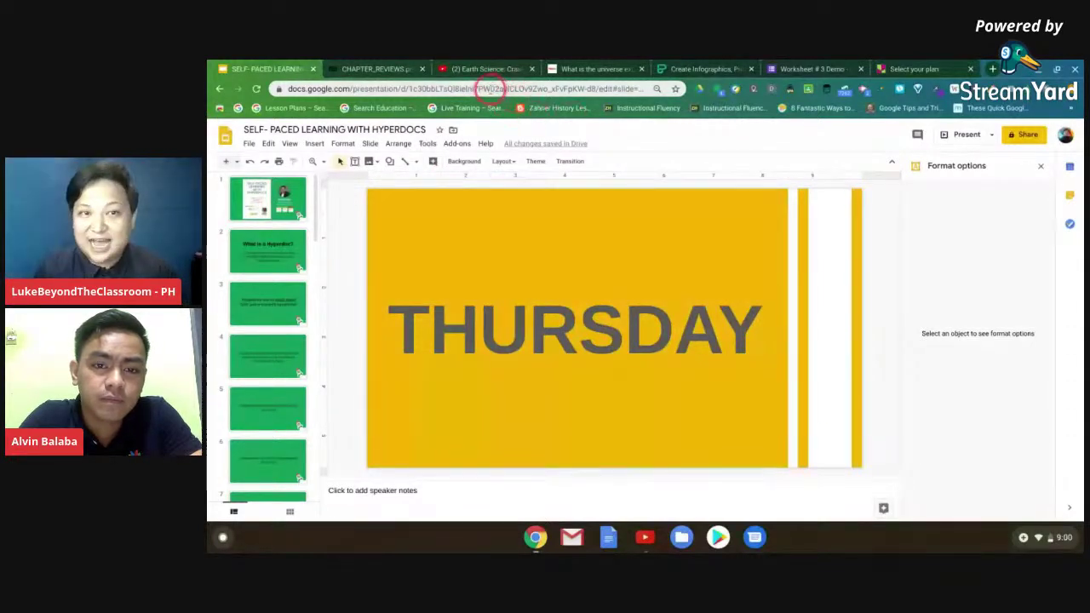
pyautogui.click(488, 88)
# - Select and read the presentation's full web address in the address bar
pyautogui.click(489, 87)
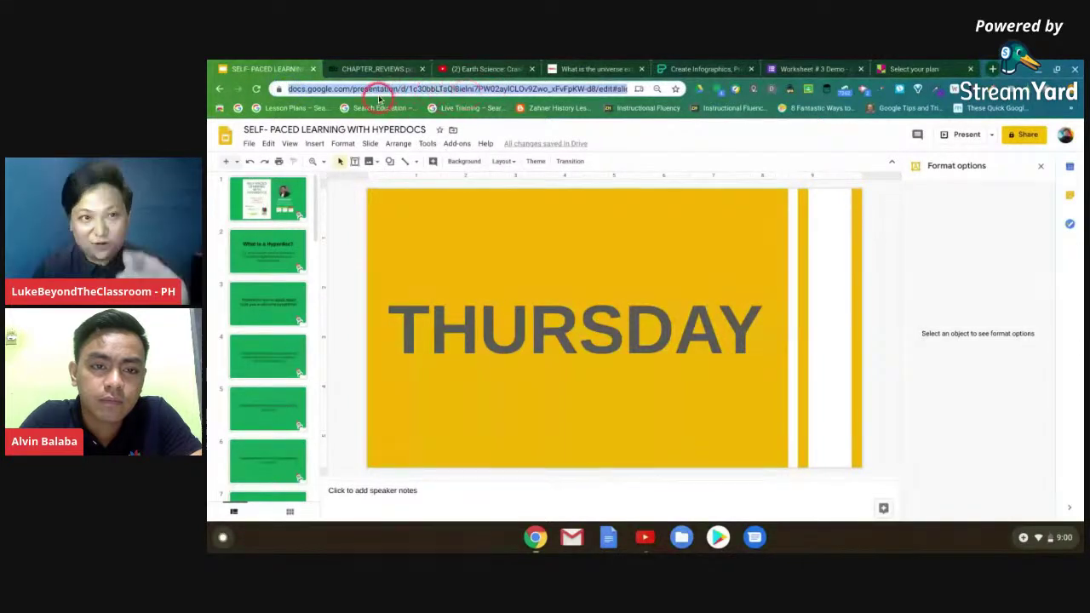
pyautogui.click(324, 89)
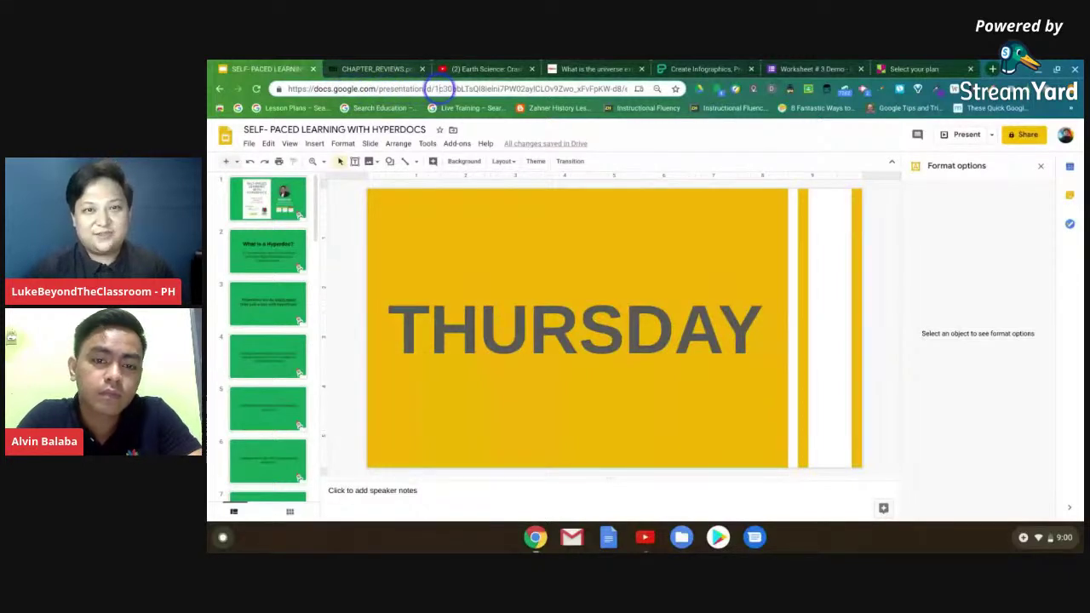
pyautogui.moveTo(439, 88); pyautogui.dragTo(626, 89)
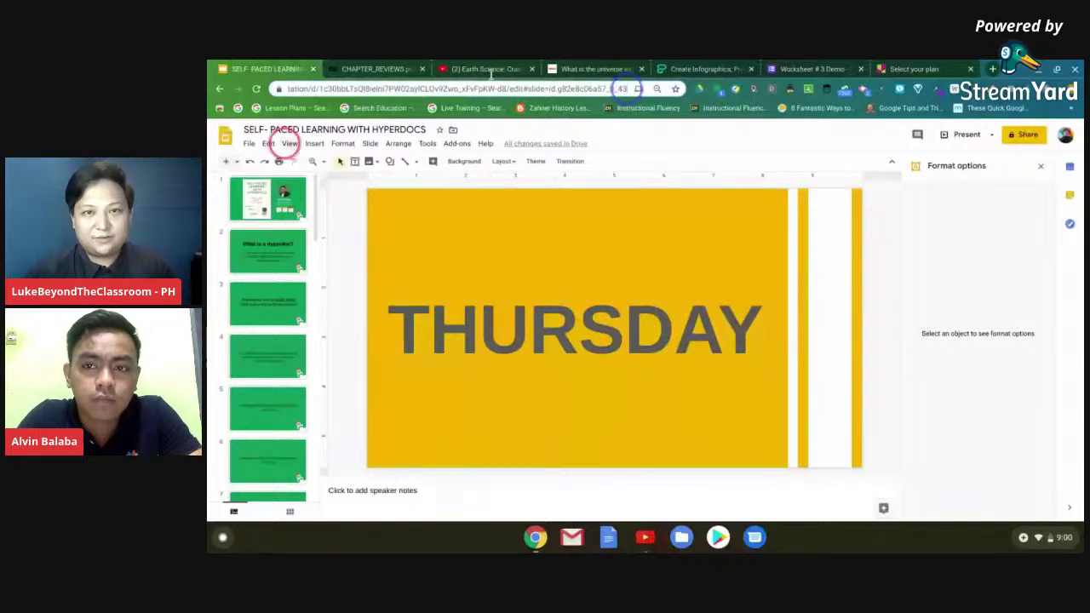
# - Turn on 'Anyone with the link can view' sharing and copy the deck's link
pyautogui.click(1026, 135)
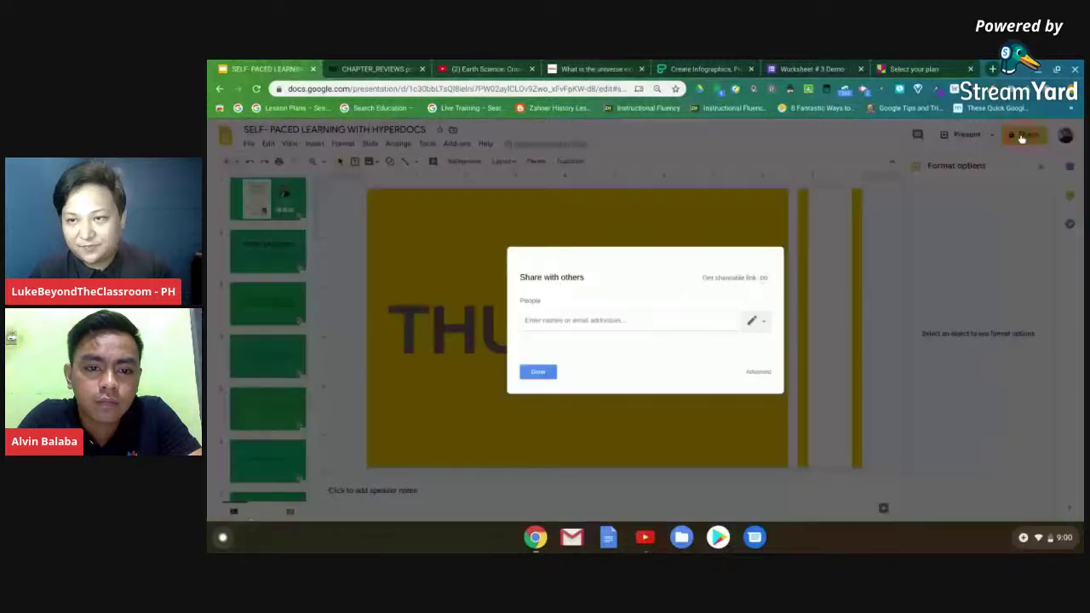
pyautogui.click(761, 280)
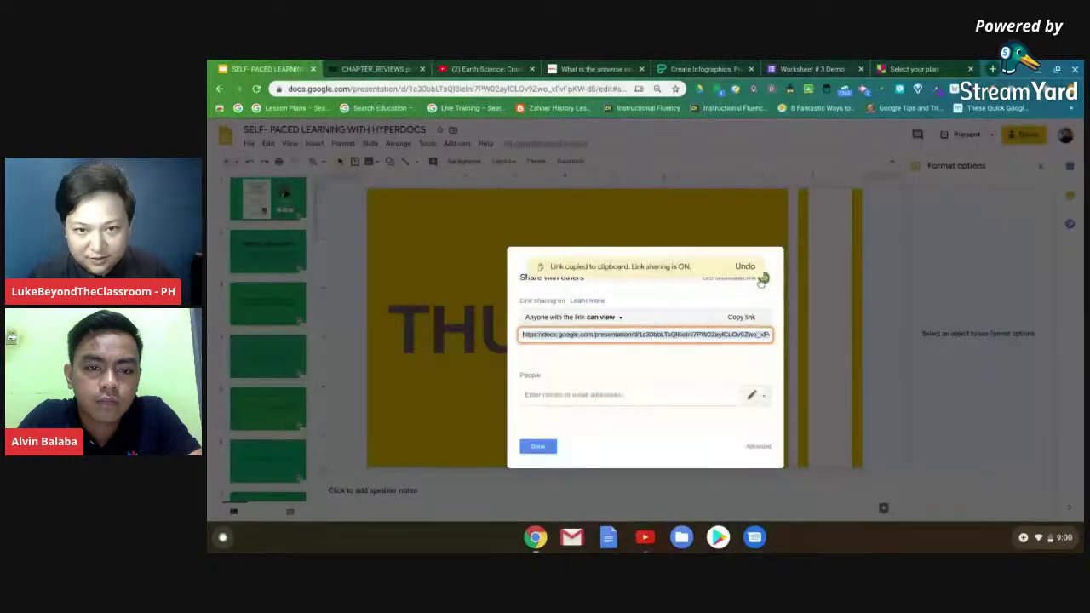
pyautogui.click(670, 333)
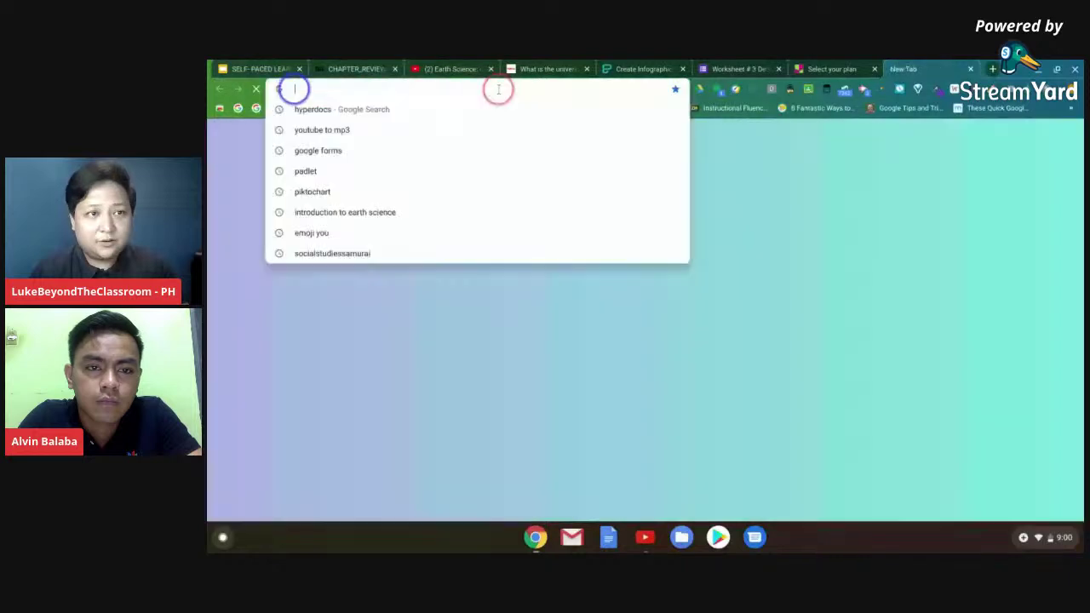
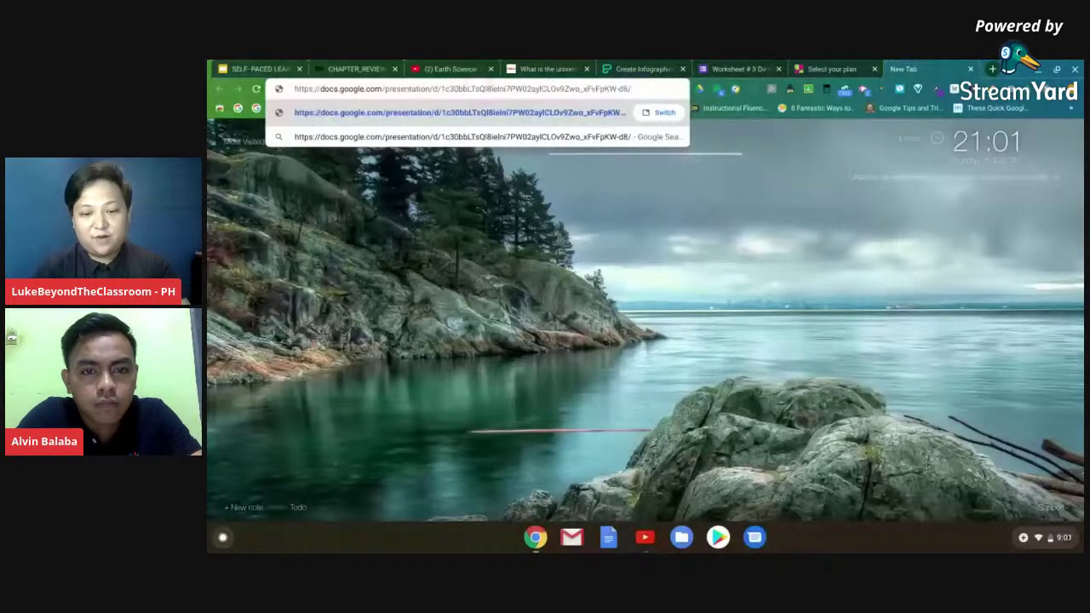
# - Paste the share link, replace 'edit?usp=sharing' with 'copy', and select the rewritten URL
pyautogui.write('cop')
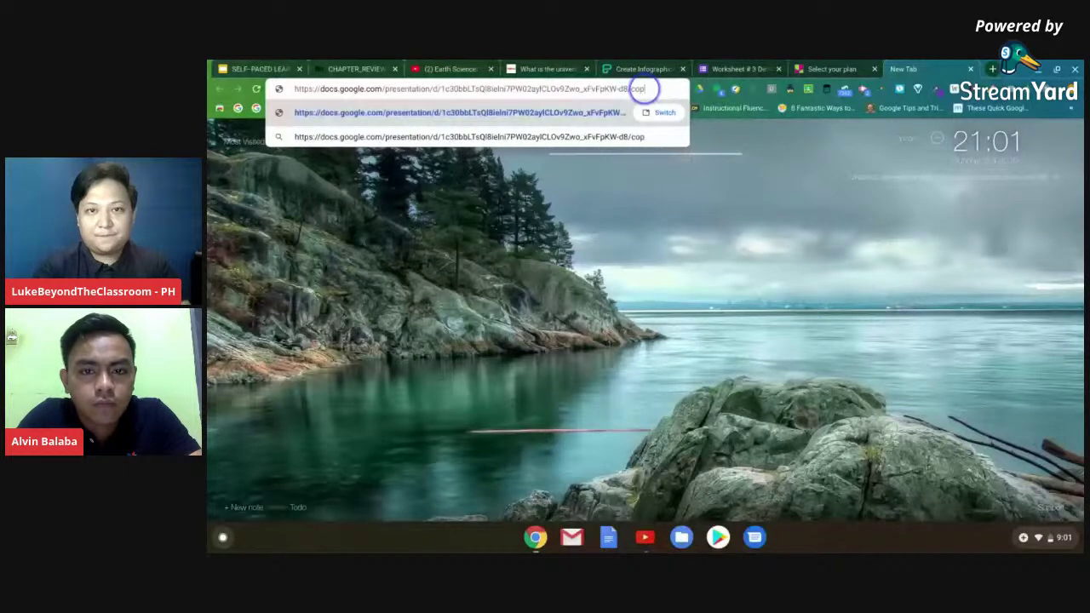
pyautogui.write('y')
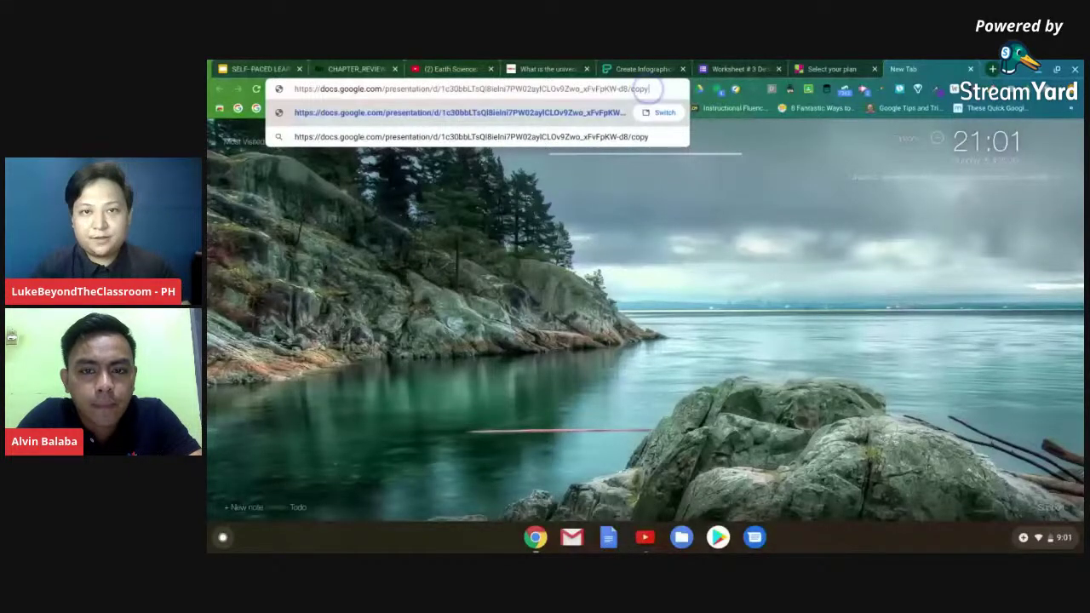
pyautogui.moveTo(649, 88); pyautogui.dragTo(511, 88)
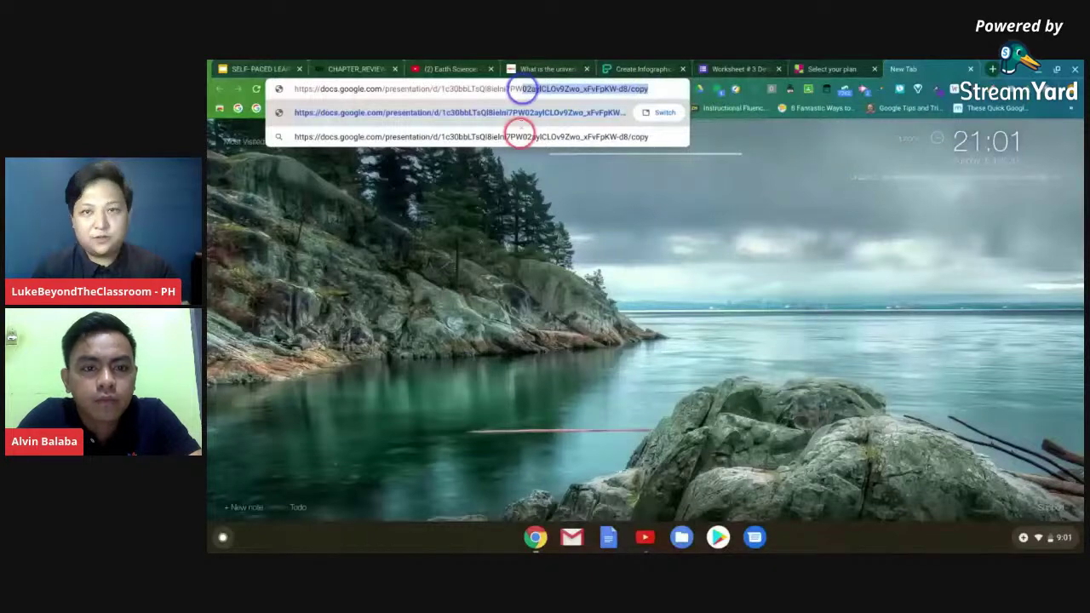
pyautogui.moveTo(521, 88); pyautogui.dragTo(294, 89)
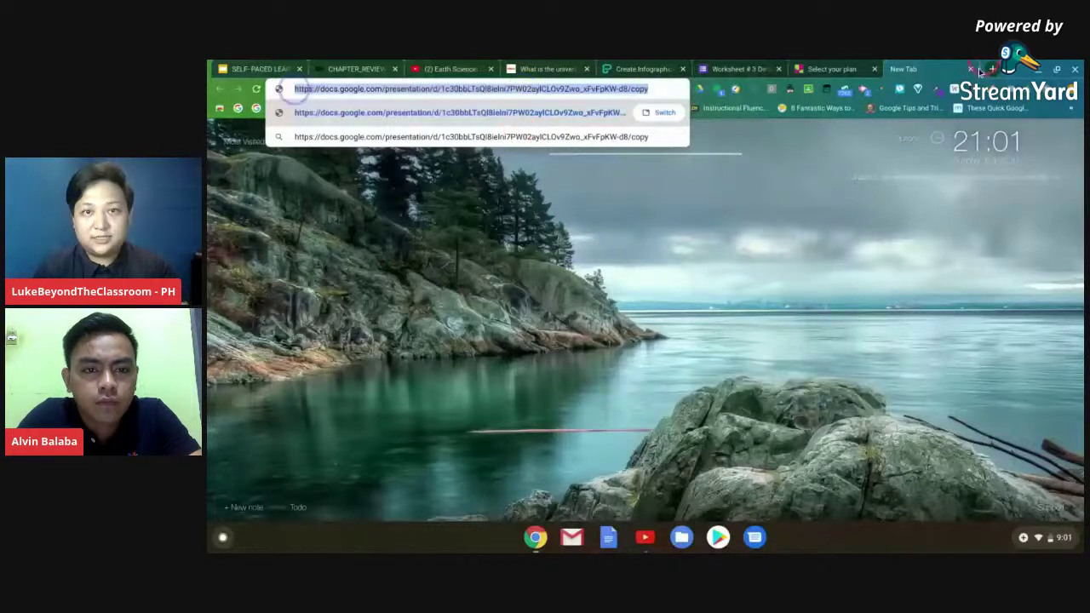
pyautogui.hotkey('ctrl', 't')
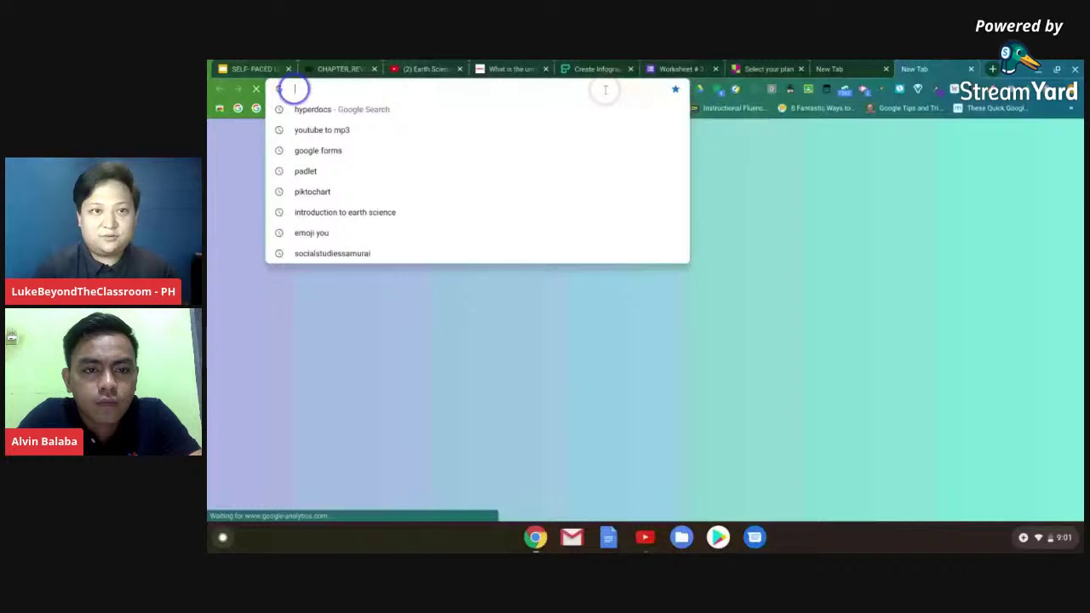
# - Load the pasted /copy link, highlight 'copy' in the URL, then return to the slide deck
pyautogui.hotkey('ctrl', 'v')
pyautogui.press('Return')
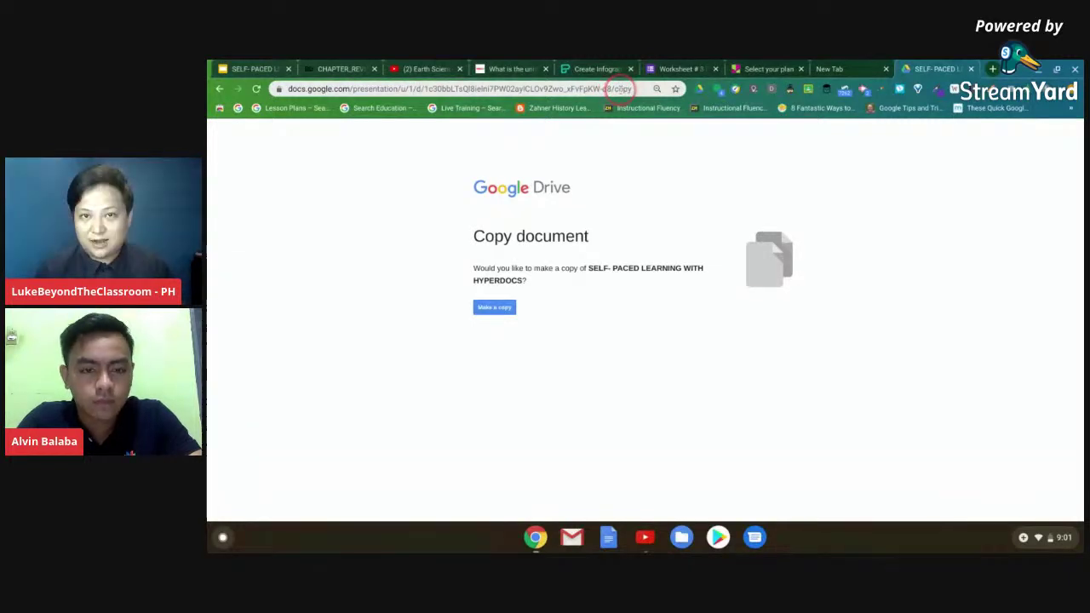
pyautogui.doubleClick(619, 89)
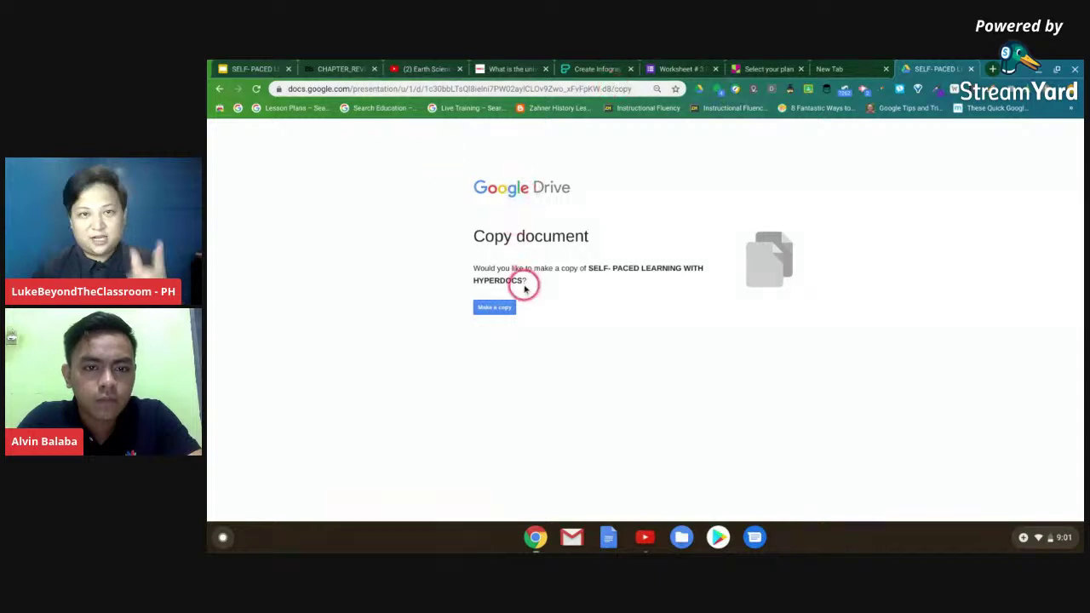
pyautogui.click(275, 63)
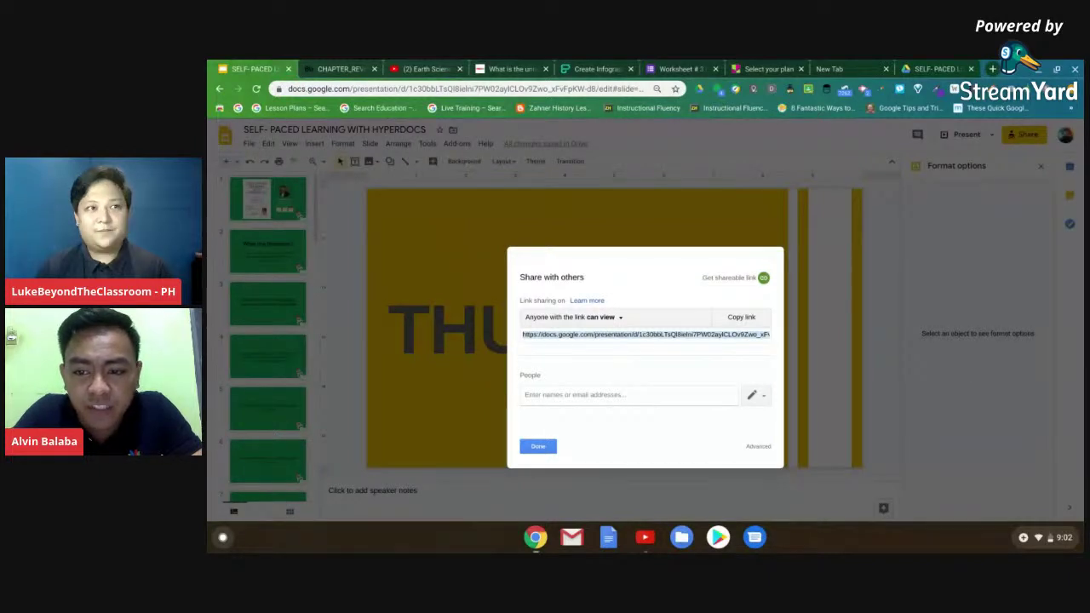
# - Maximize the StreamYard studio and show the viewer's question about locking slides until an assessment is passed
pyautogui.hotkey('alt', 'Tab')
pyautogui.click(695, 205)
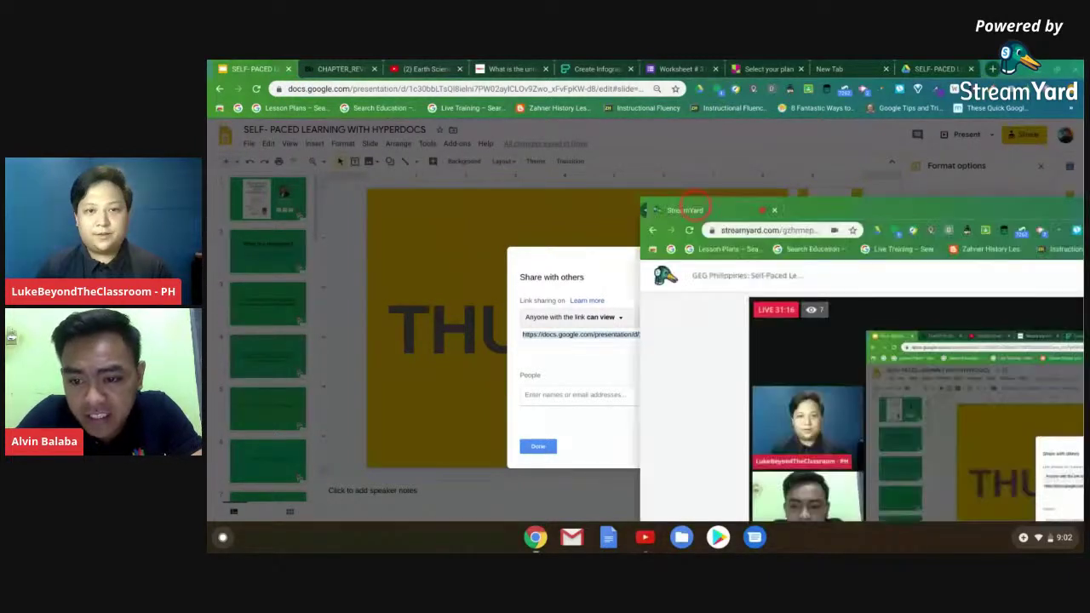
pyautogui.doubleClick(696, 205)
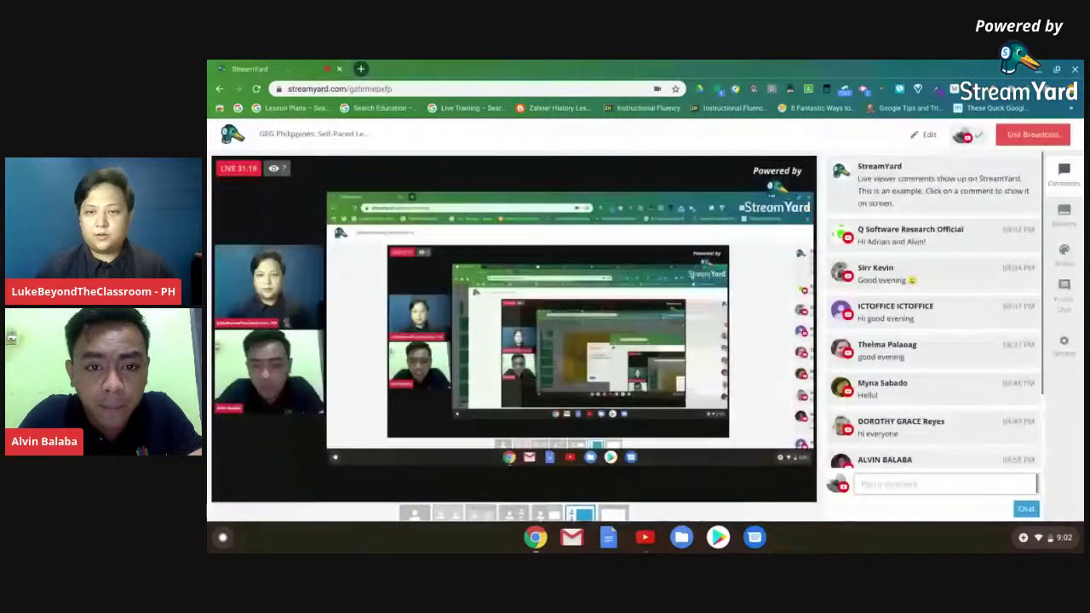
pyautogui.click(761, 156)
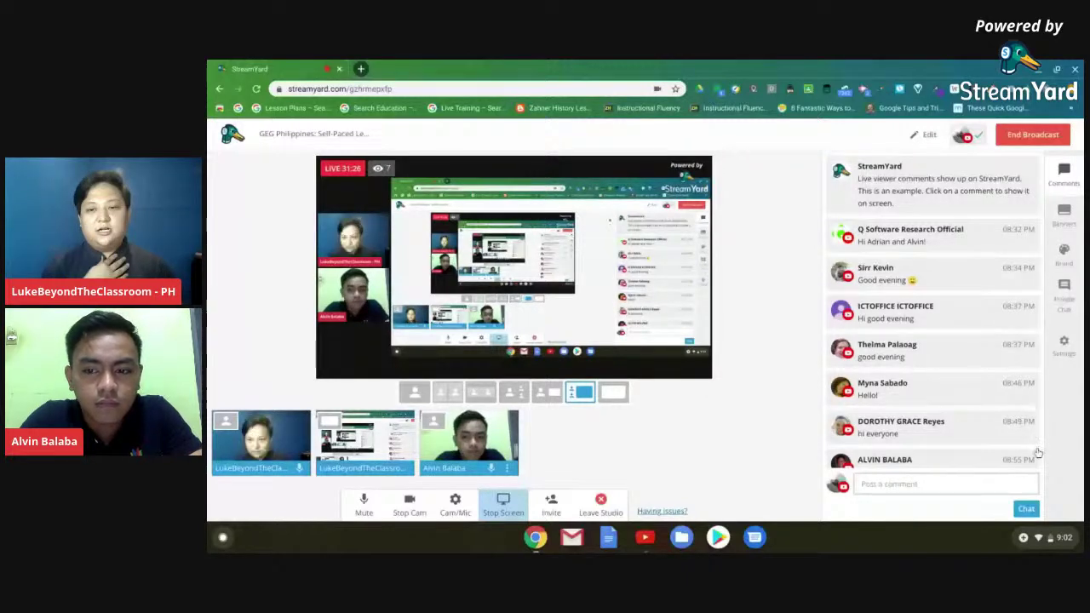
pyautogui.click(952, 331)
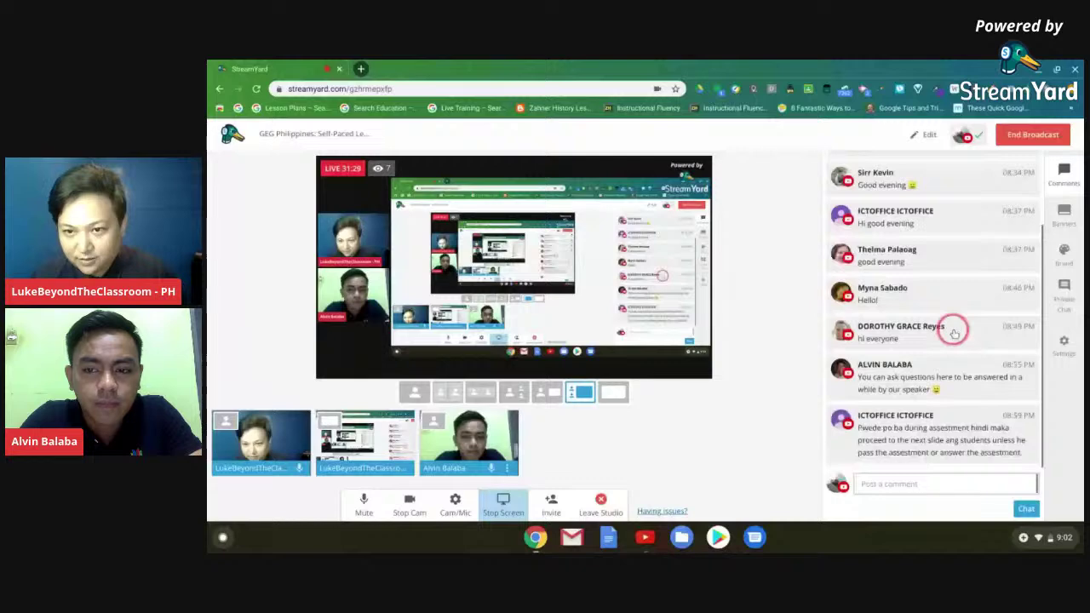
pyautogui.click(855, 441)
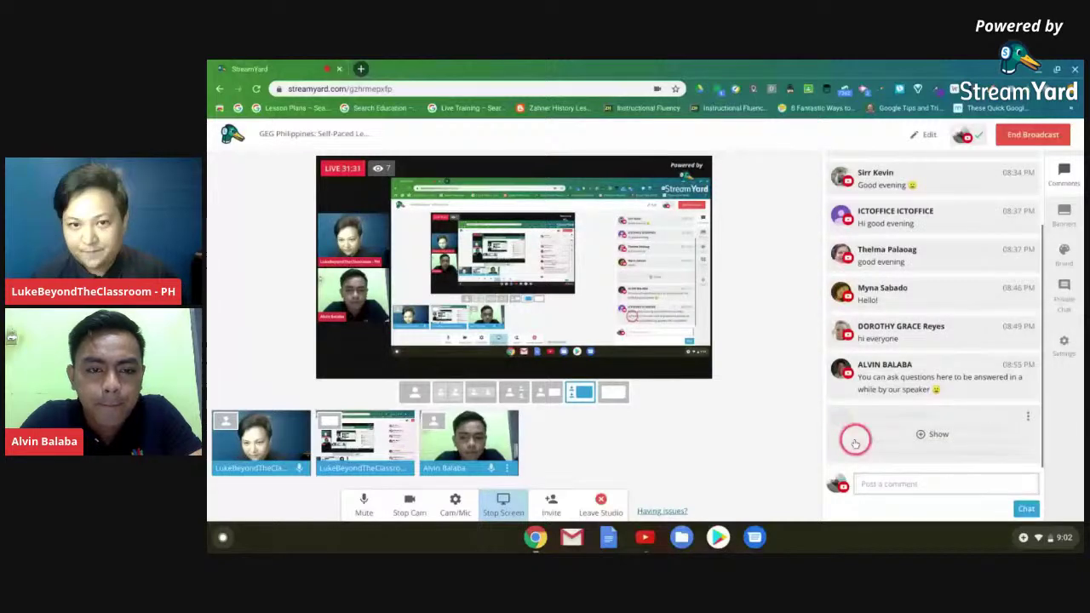